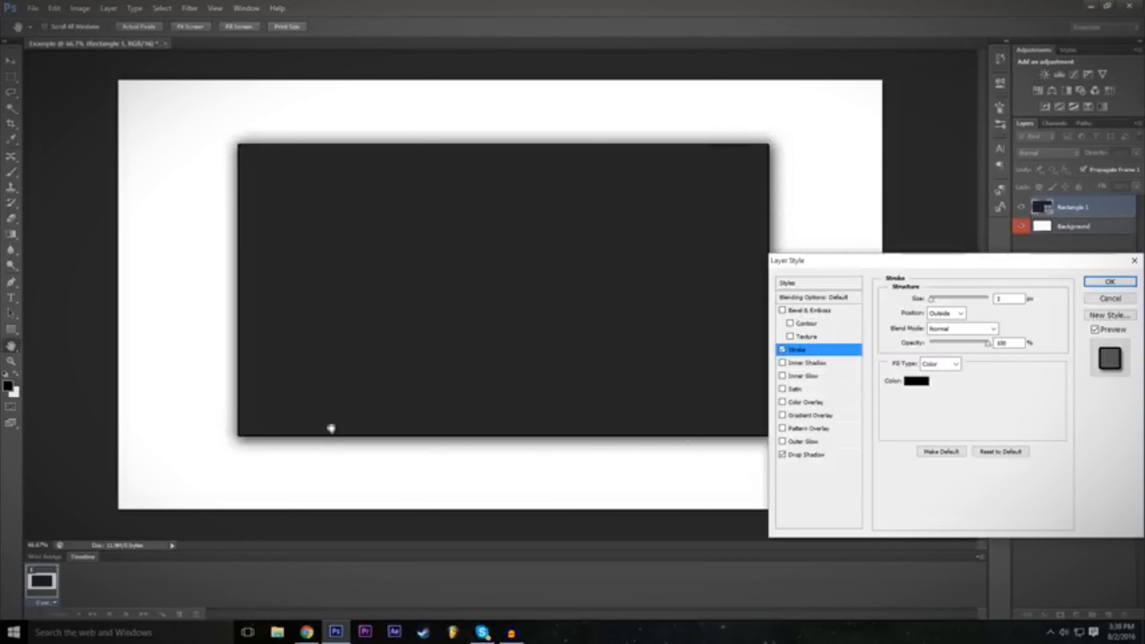
Set the rectangle's stroke colour to red (ff0000) and its stroke size to 10 px
drag(910, 270, 901, 269)
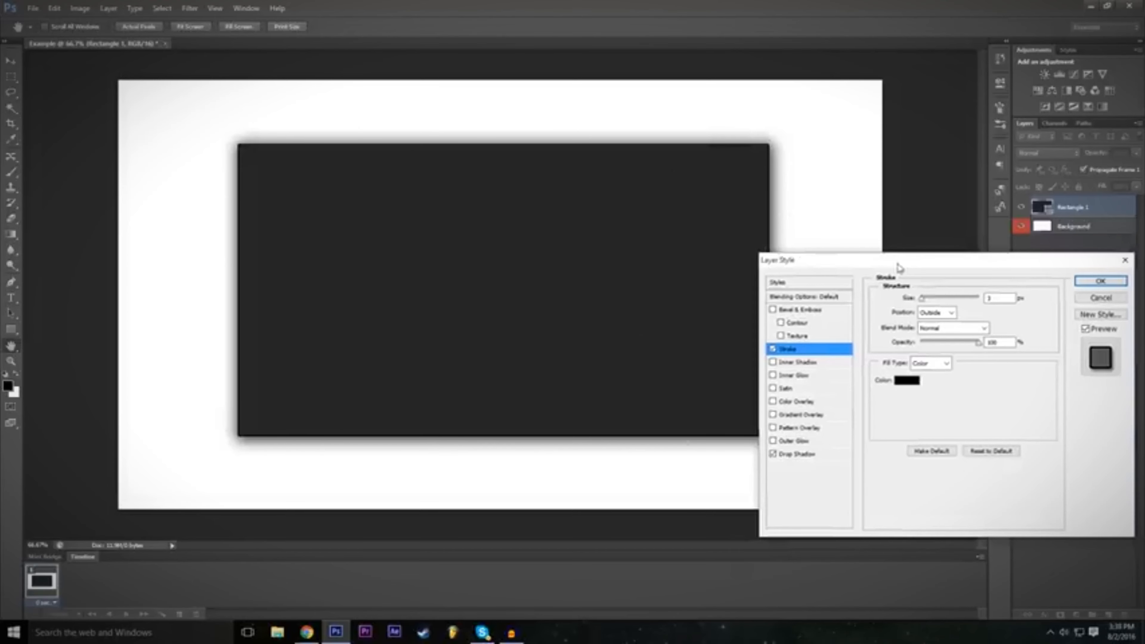
click(907, 381)
text(255)
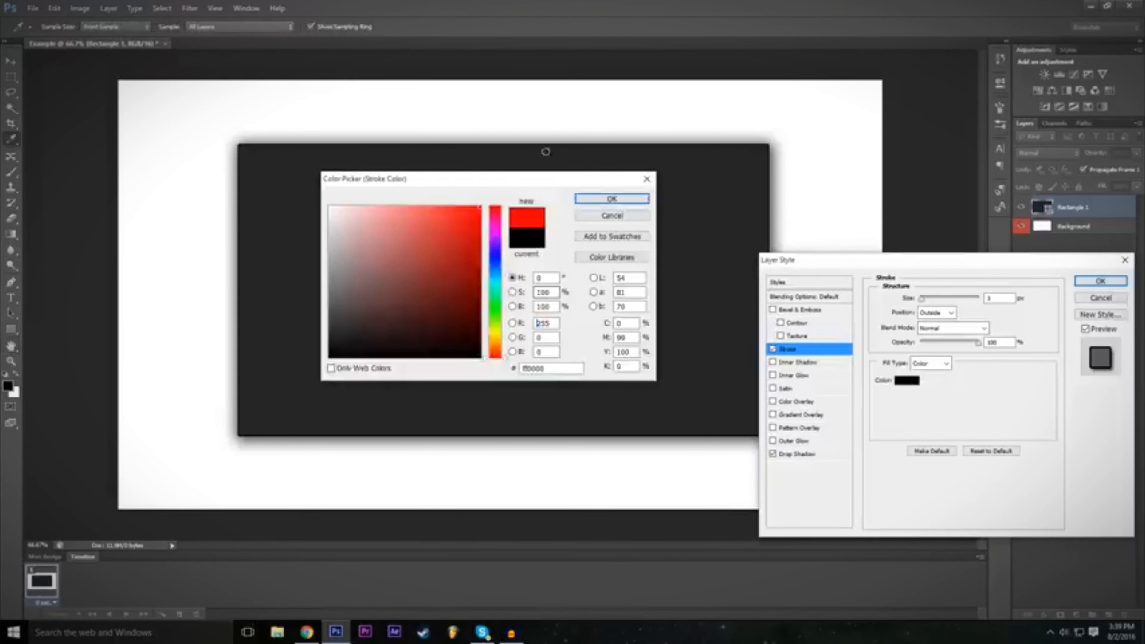
click(612, 199)
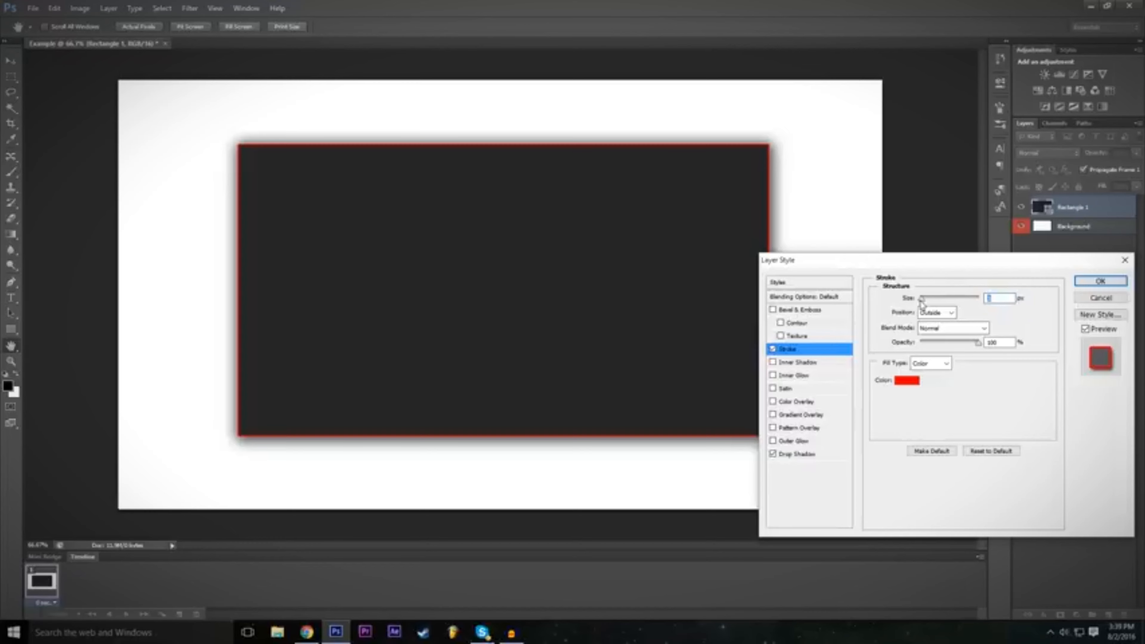
drag(922, 301, 929, 300)
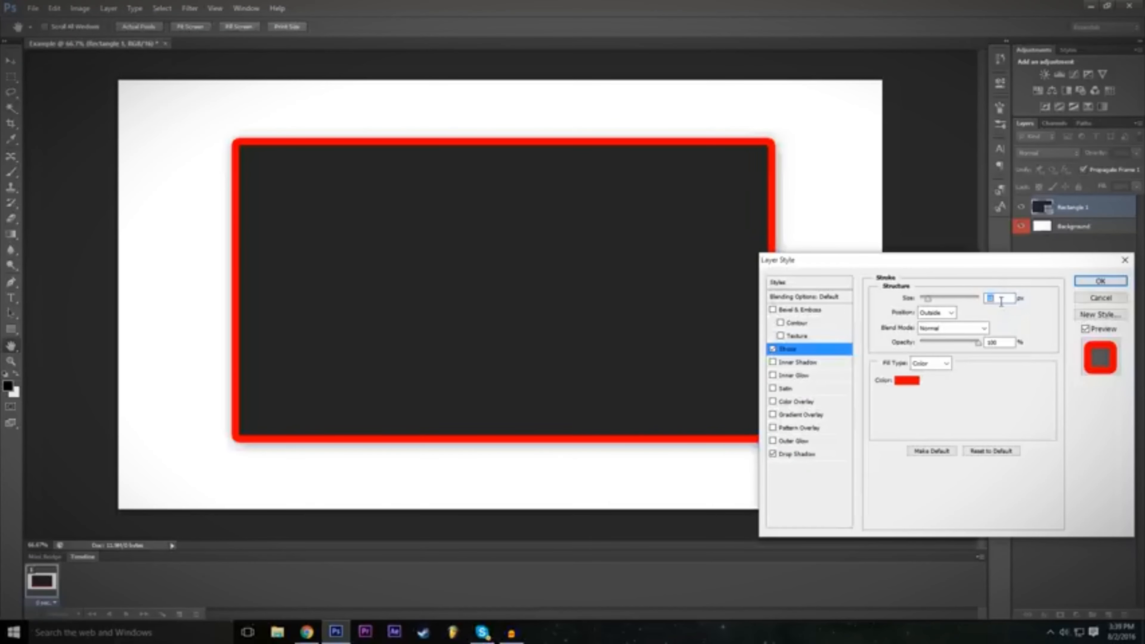
text(10)
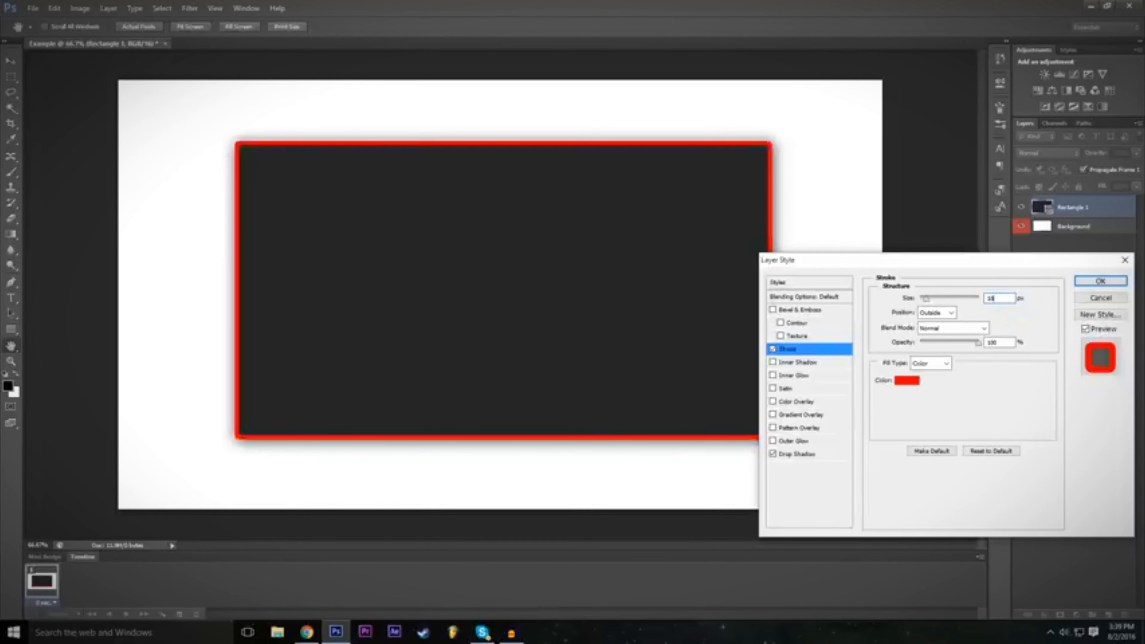
click(996, 411)
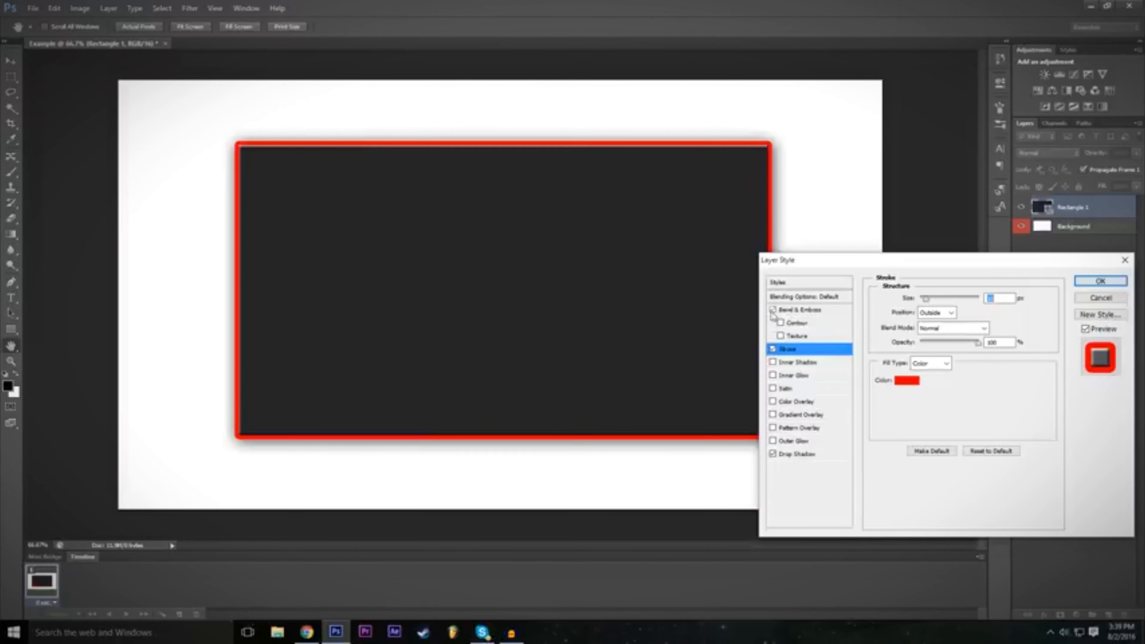
Add Bevel & Emboss to the rectangle, with the depth raised to 286% and a larger bevel size
click(799, 310)
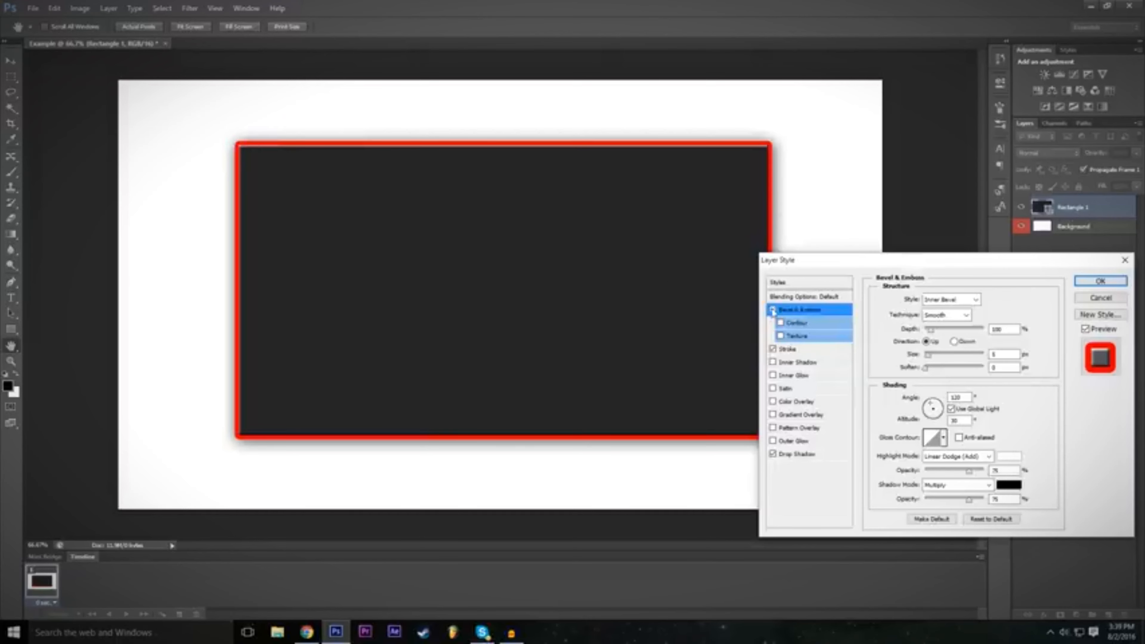
double_click(1001, 329)
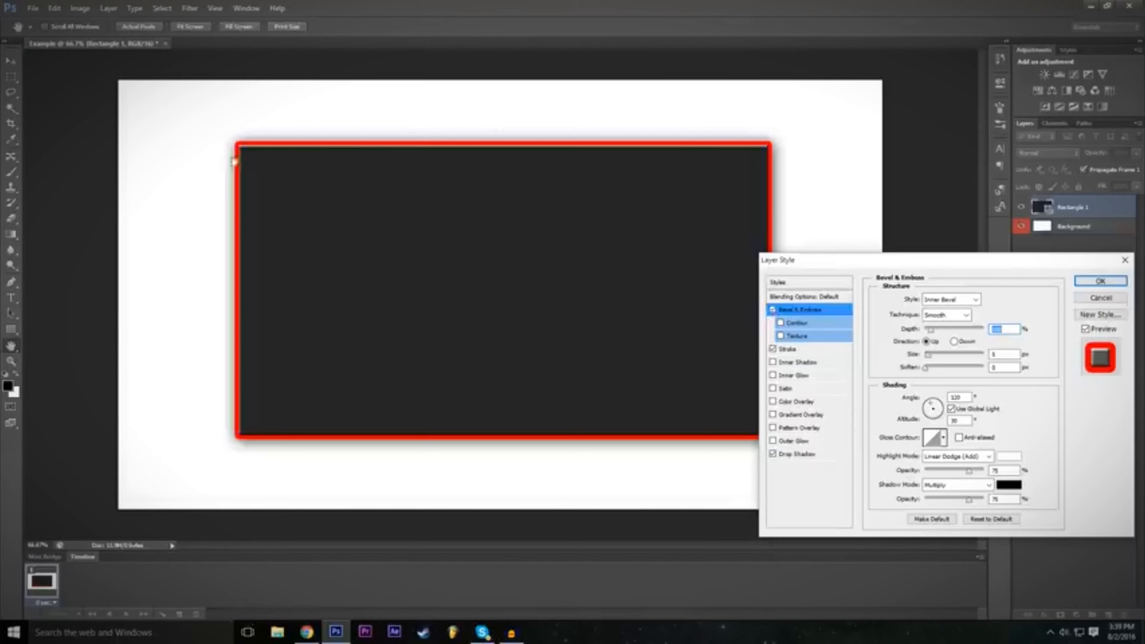
mouse_move(949, 330)
mouse_down()
mouse_move(931, 332)
mouse_move(960, 334)
mouse_move(943, 335)
mouse_up()
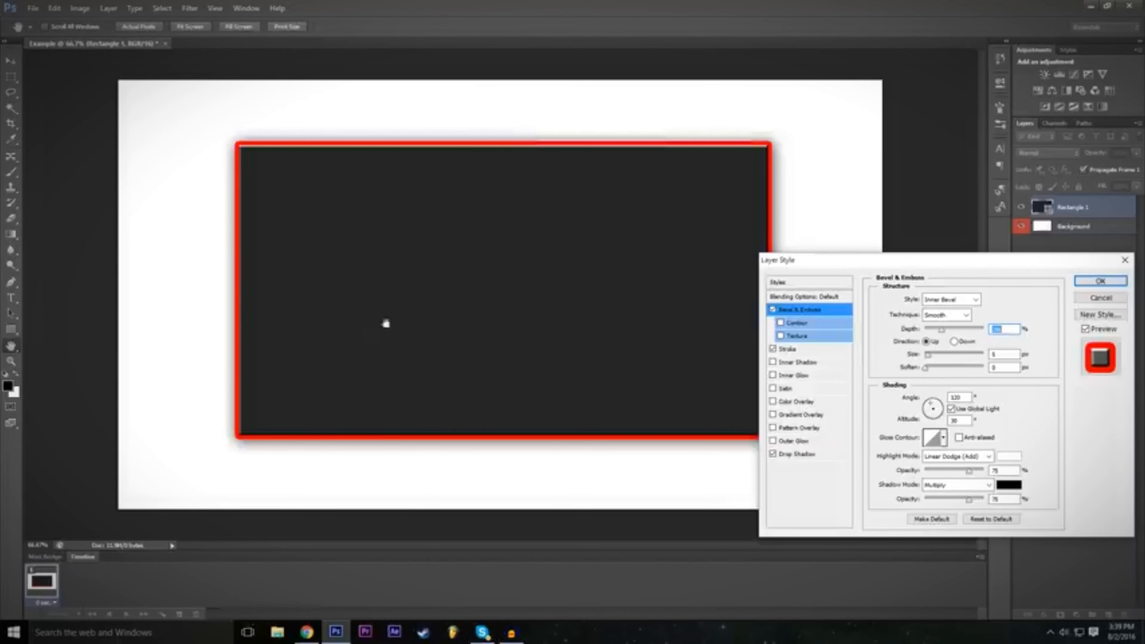
mouse_move(930, 354)
mouse_down()
mouse_move(953, 357)
mouse_move(929, 365)
mouse_up()
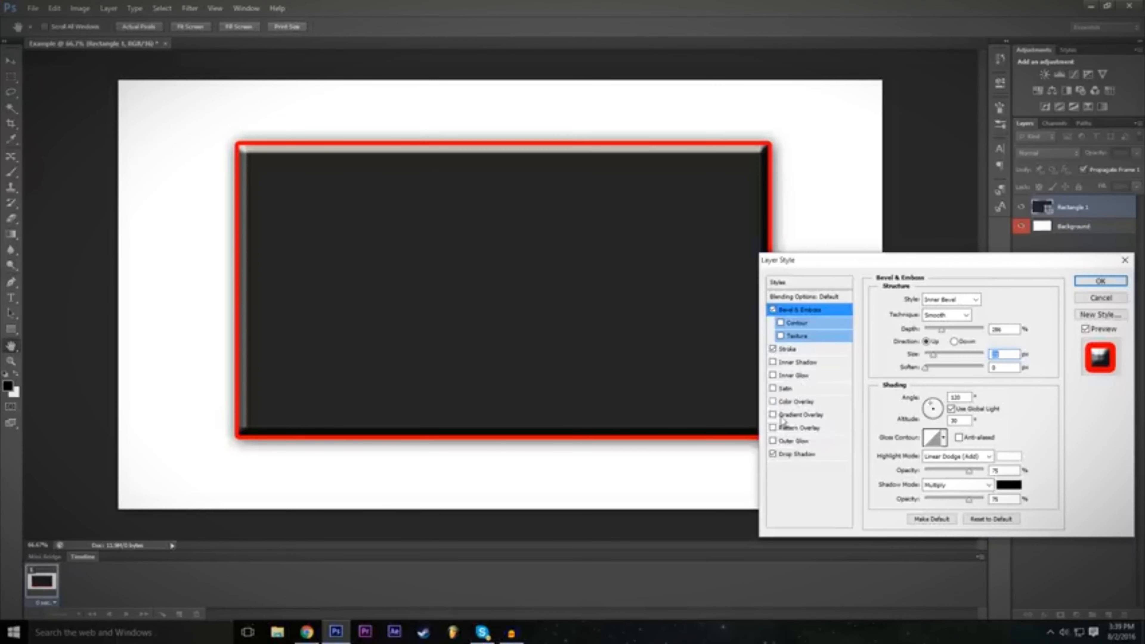
Enable Pattern Overlay on the rectangle and try the available patterns one after another
click(772, 428)
click(795, 428)
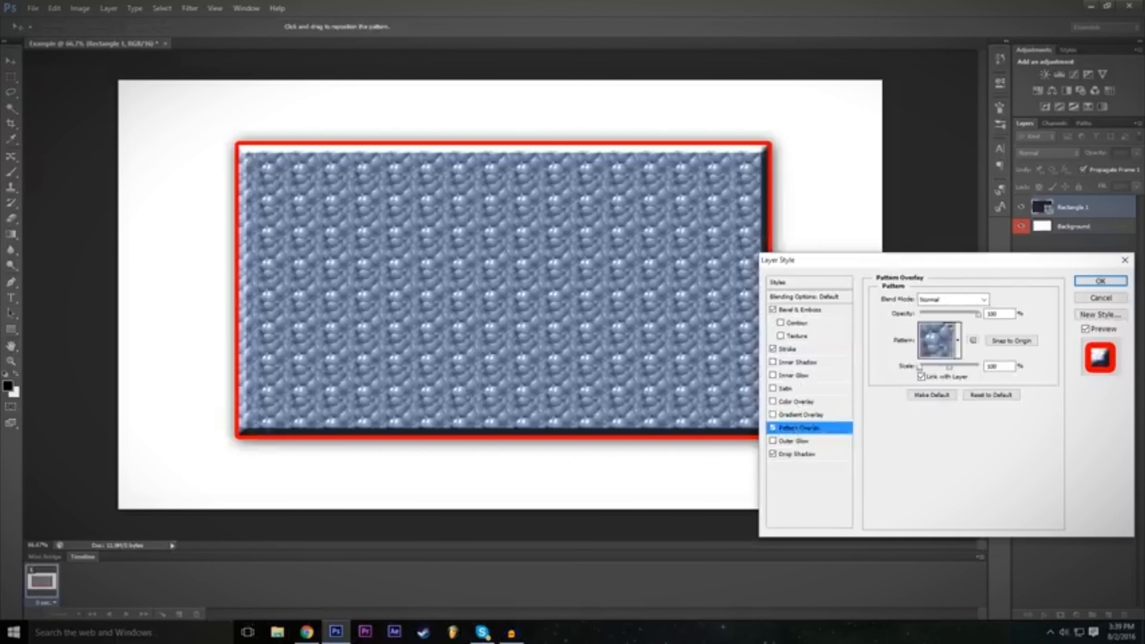
click(946, 346)
click(899, 376)
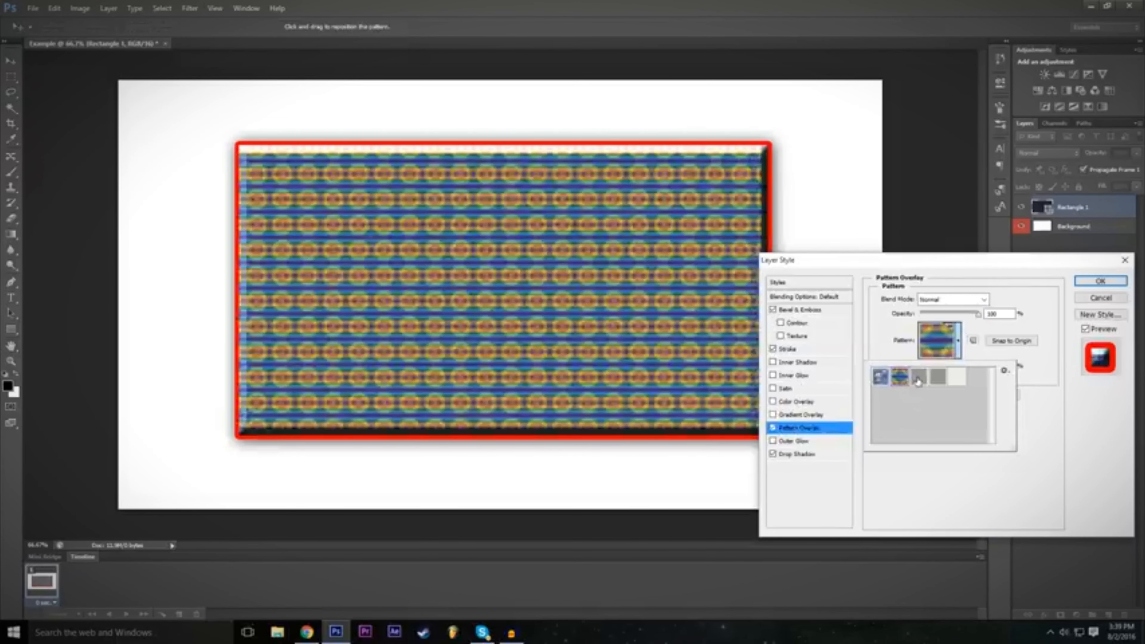
click(919, 376)
click(938, 377)
click(957, 376)
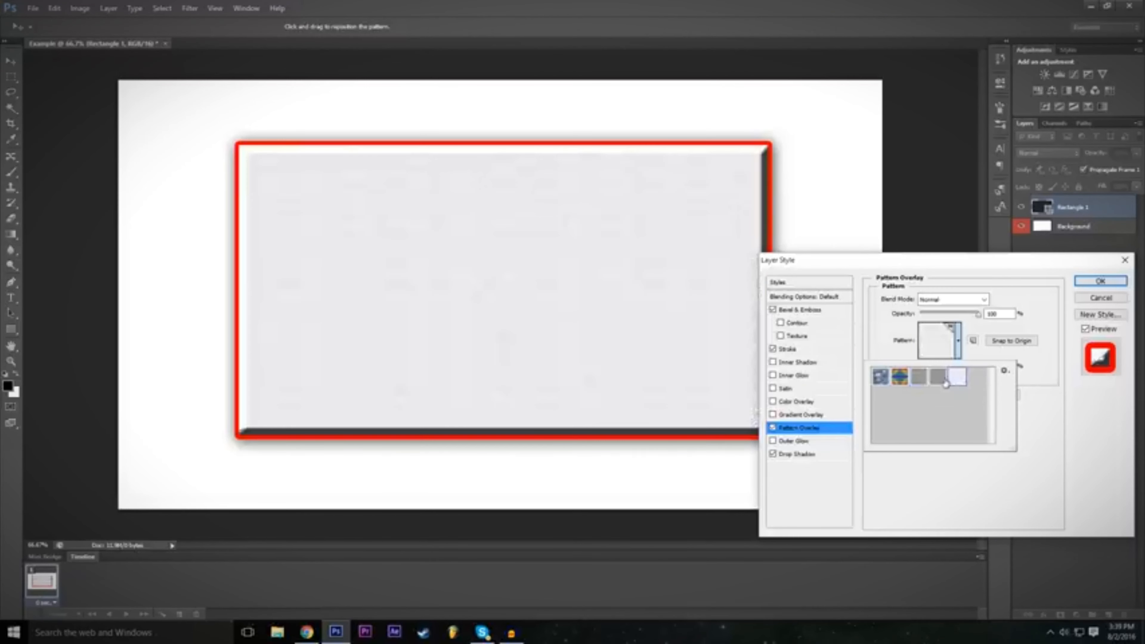
click(938, 376)
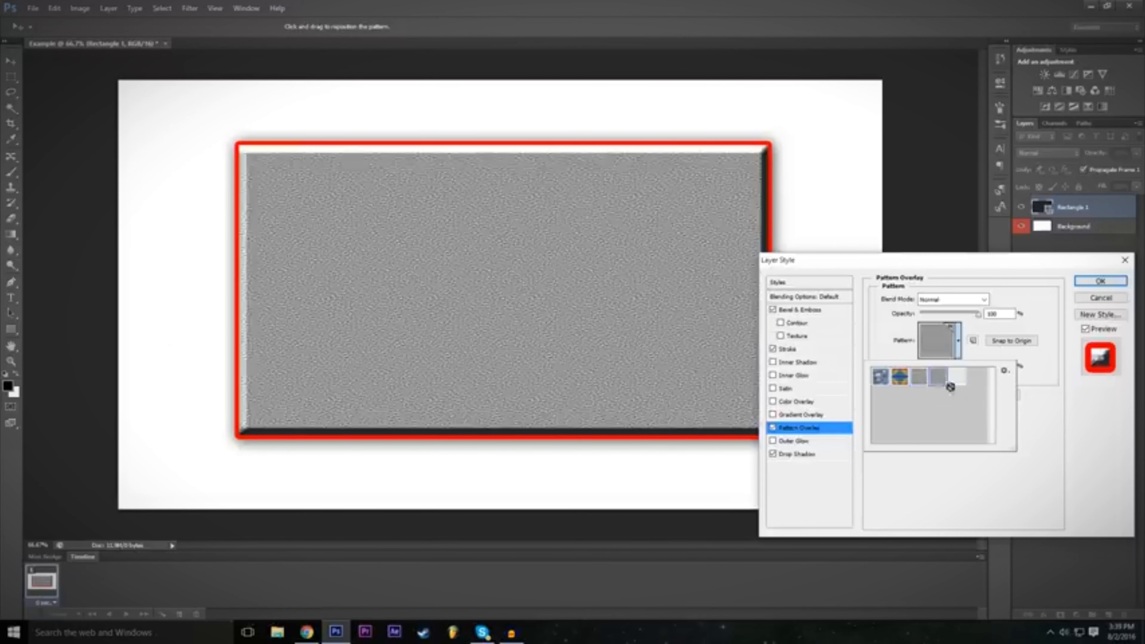
click(958, 383)
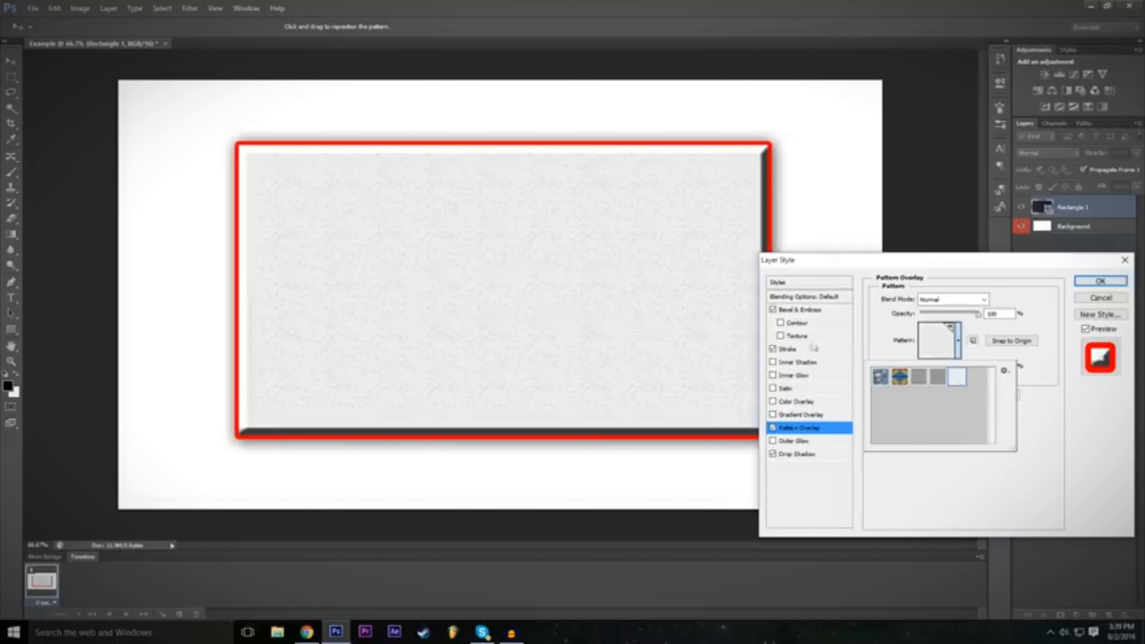
Choose the coarse grey pattern for the overlay and compare the rectangle with the overlay off and on, leaving it enabled
click(880, 379)
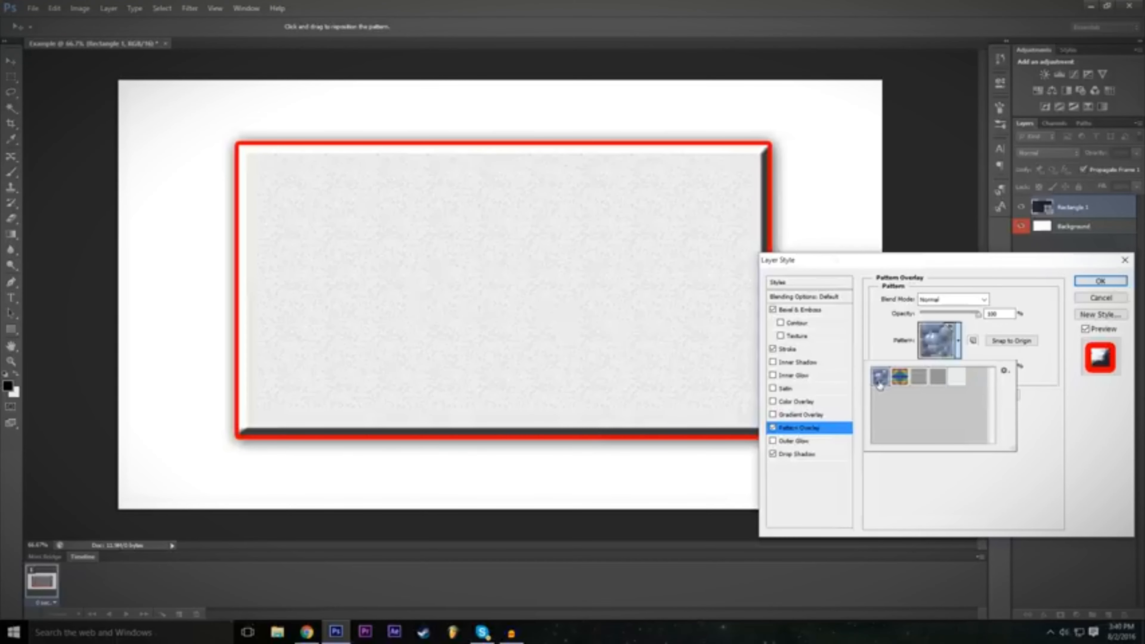
click(900, 379)
click(930, 382)
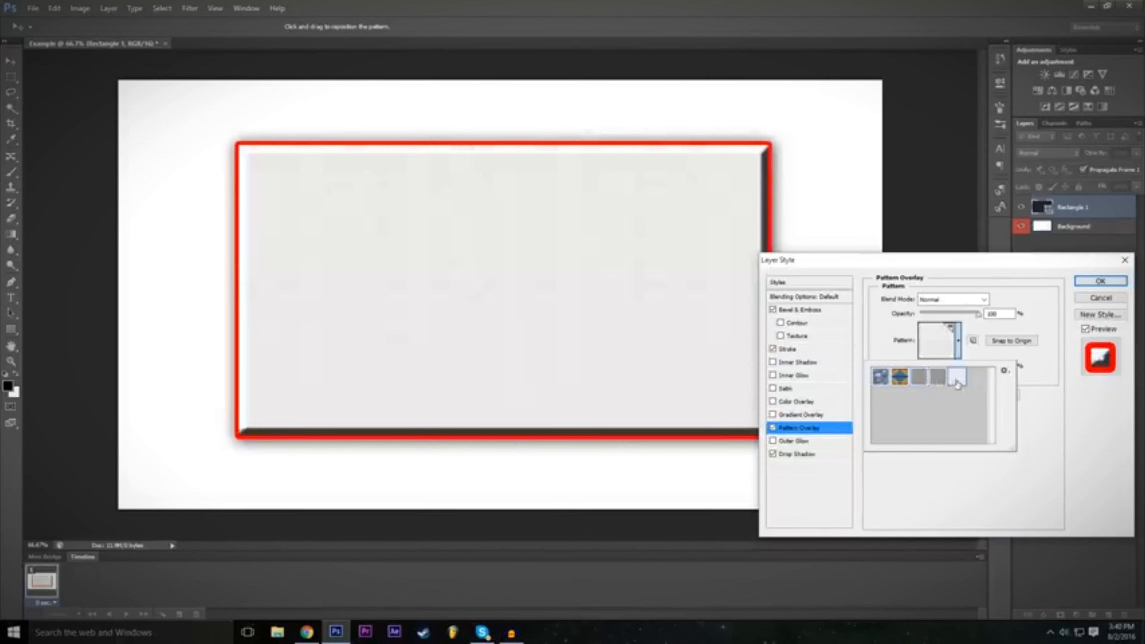
click(938, 379)
click(793, 432)
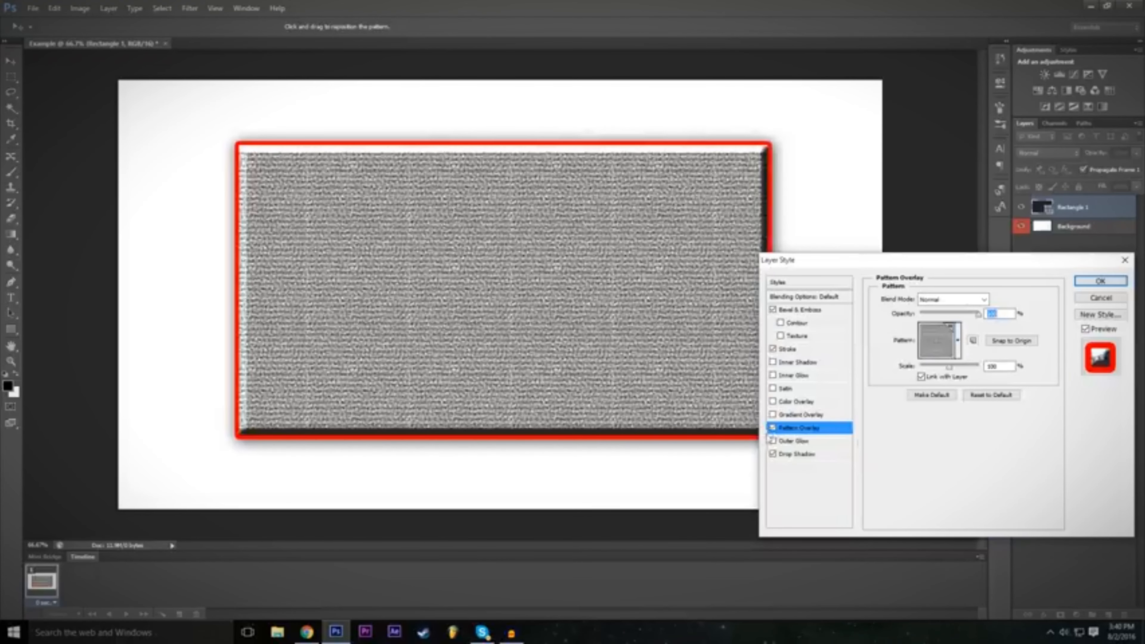
click(773, 428)
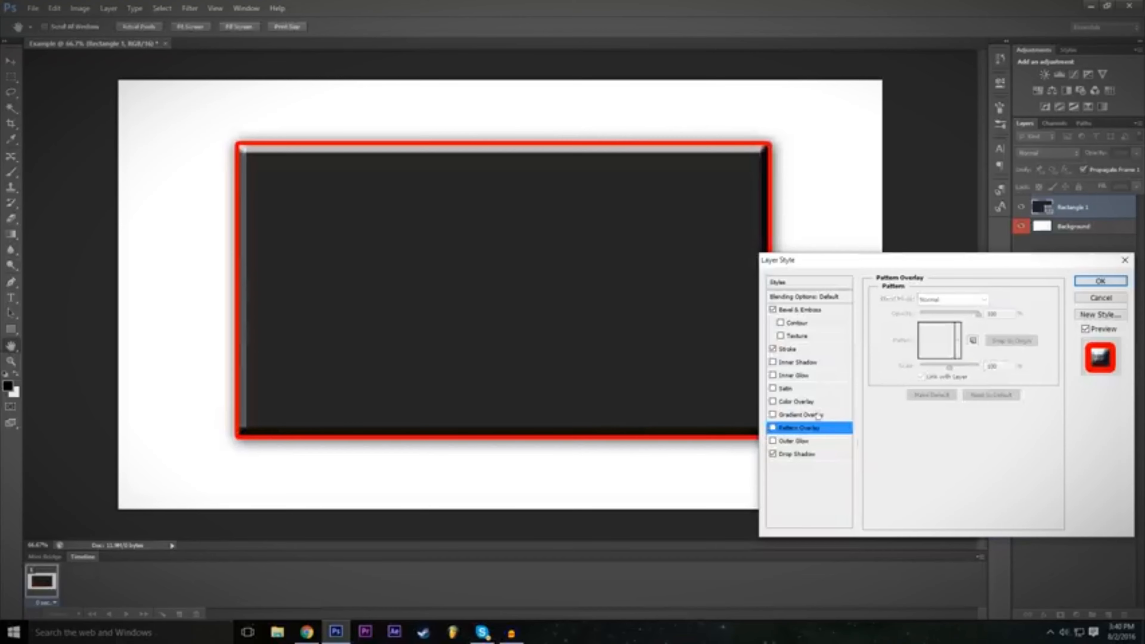
click(773, 428)
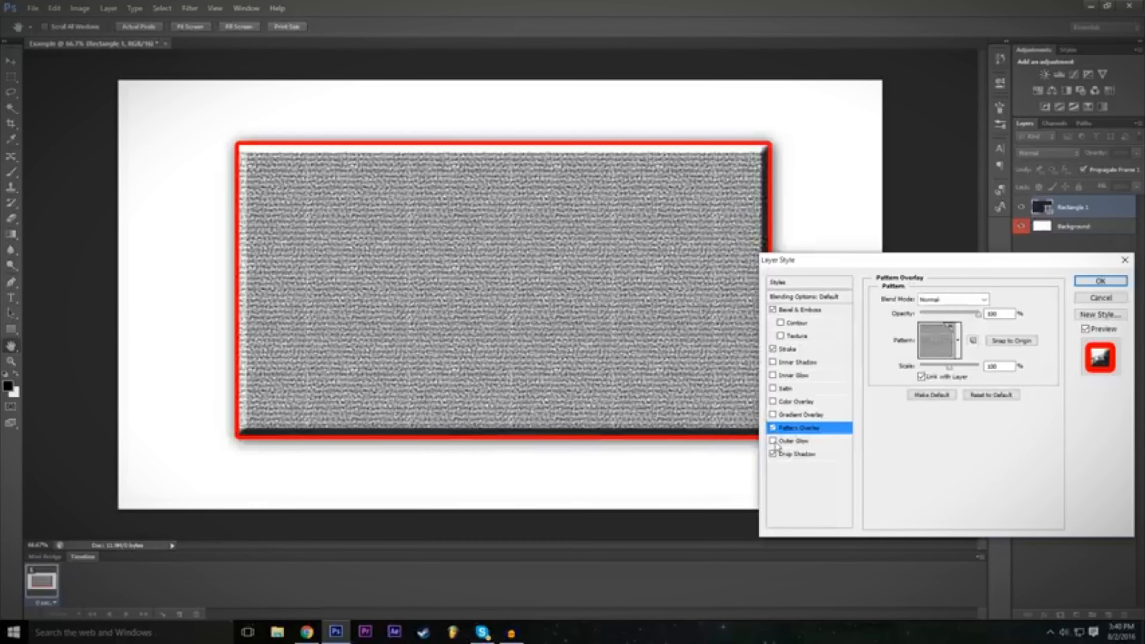
Add an Outer Glow in red (ff0000) to the rectangle, with a larger size and an increased spread
click(809, 442)
drag(928, 402, 938, 403)
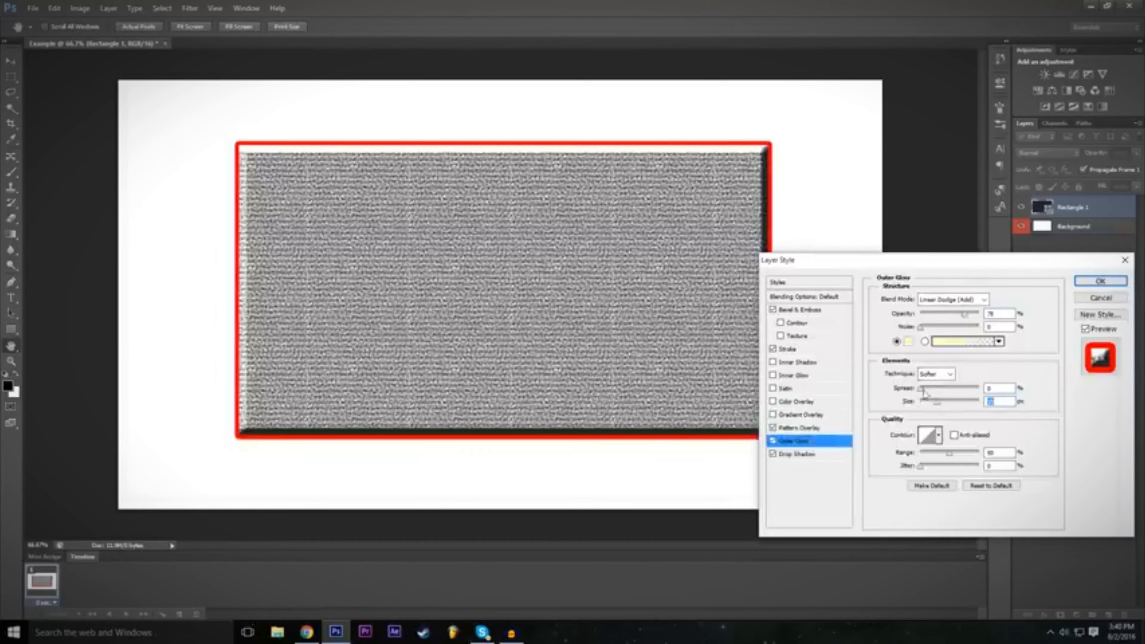
click(909, 342)
drag(495, 221, 498, 185)
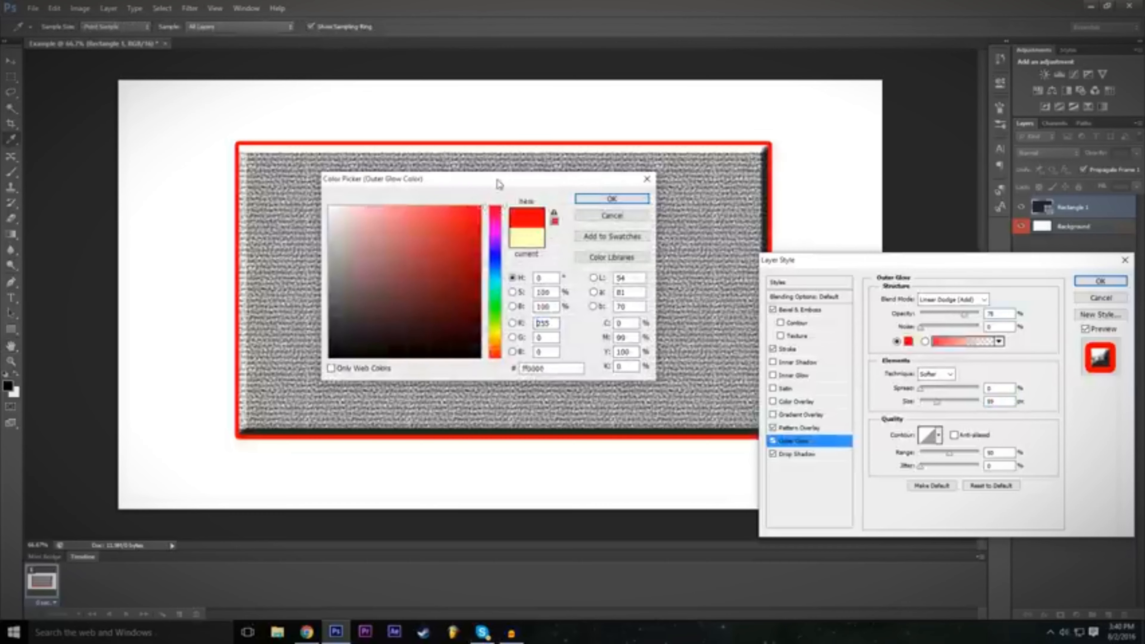
click(592, 198)
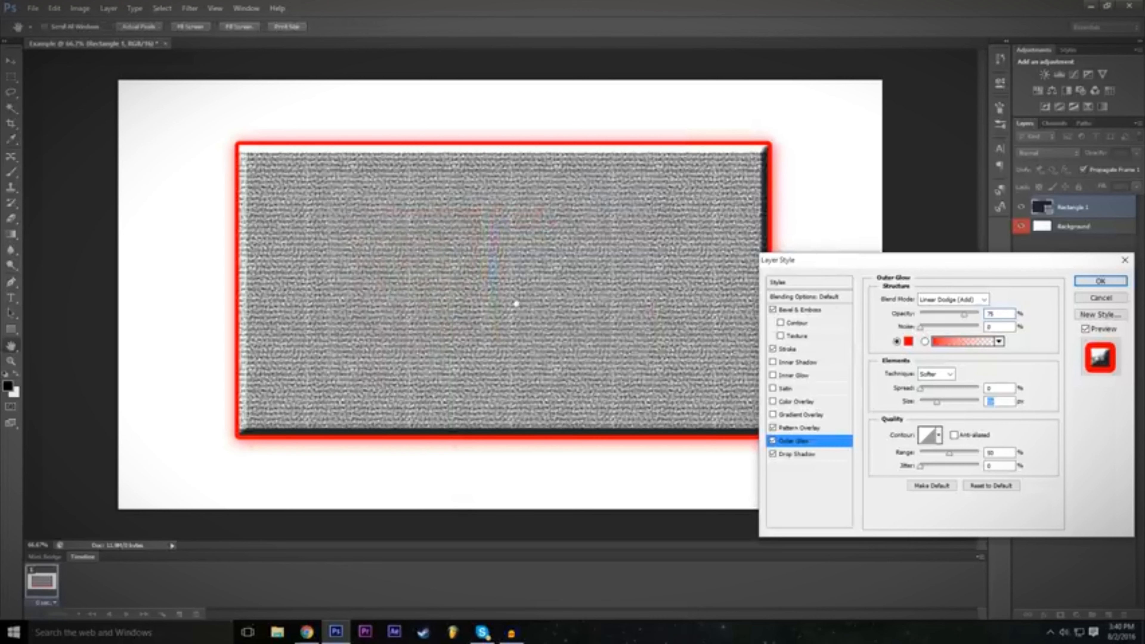
drag(927, 389, 935, 390)
Try a Color Overlay in dark grey and bright green, cancel the colour change and turn the overlay off
click(797, 402)
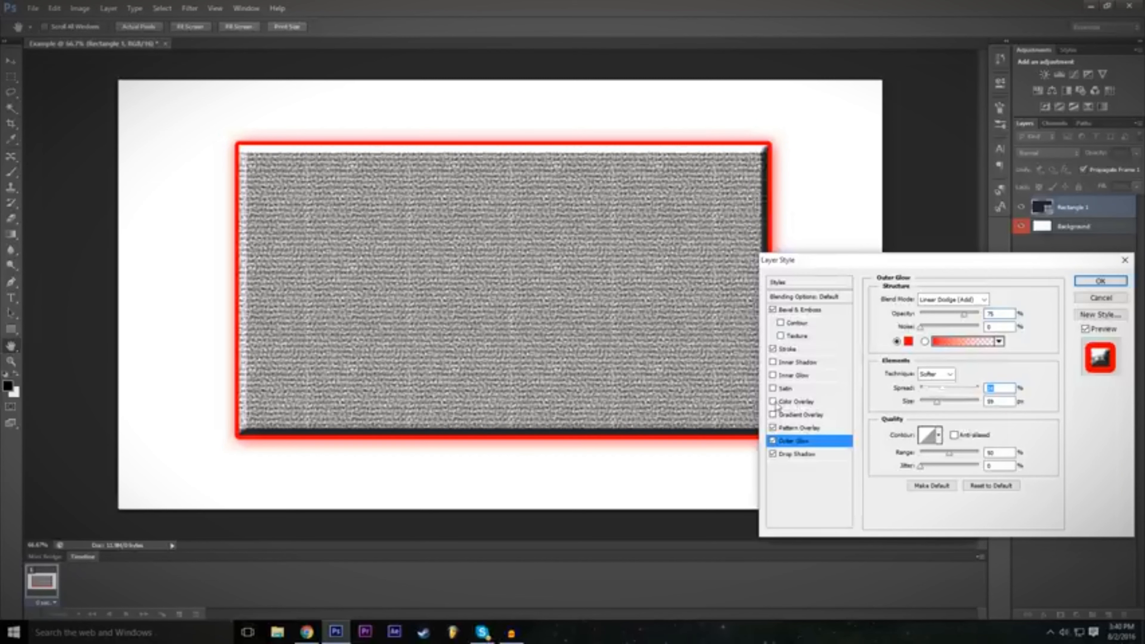
click(807, 402)
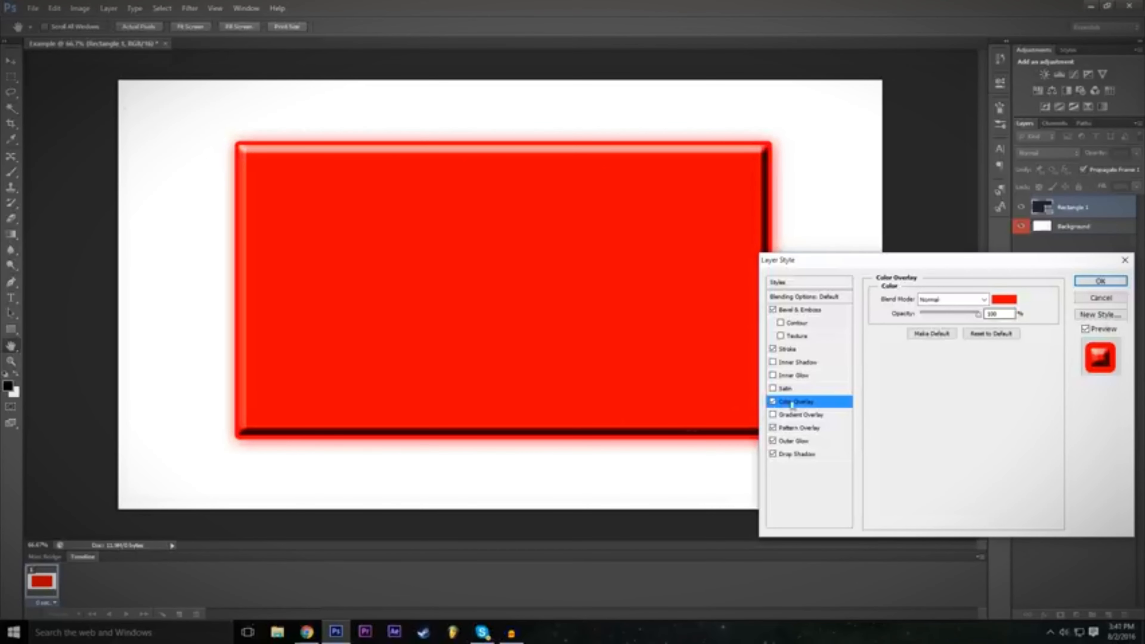
click(1014, 301)
mouse_move(444, 233)
mouse_down()
mouse_move(426, 217)
mouse_move(330, 245)
mouse_move(333, 319)
mouse_up()
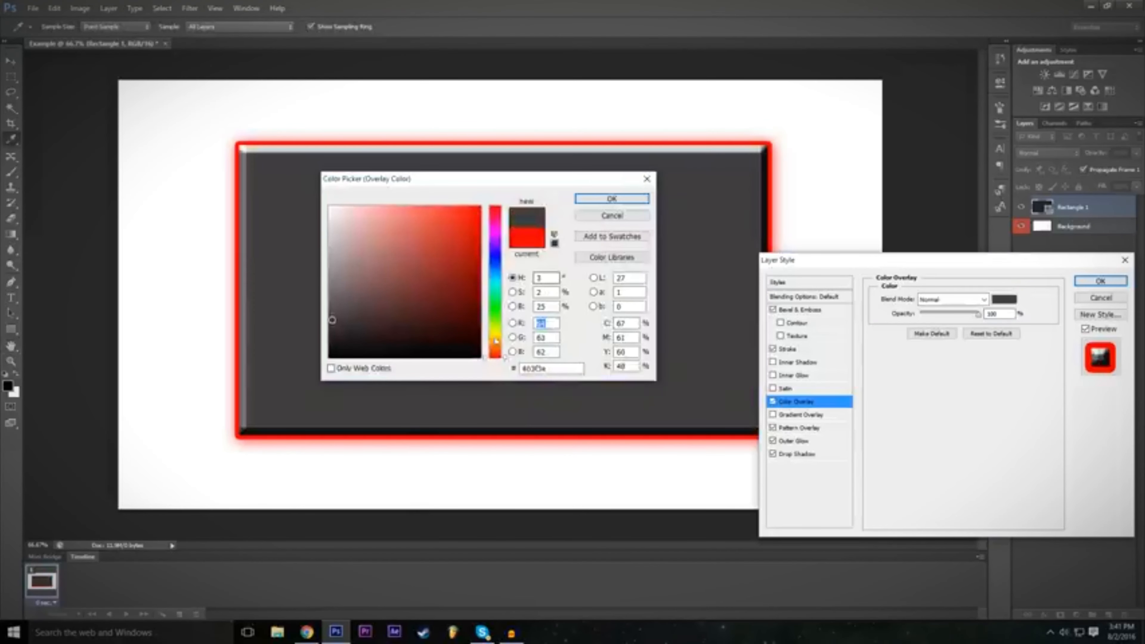
mouse_move(496, 354)
mouse_down()
mouse_move(481, 221)
mouse_move(516, 181)
mouse_up()
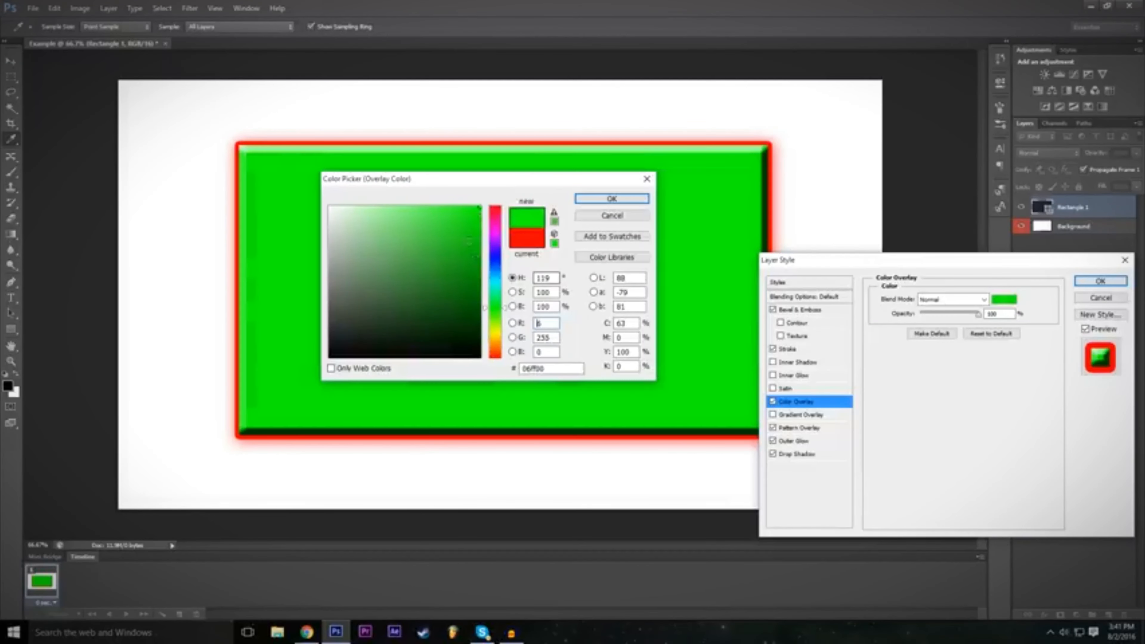
click(604, 217)
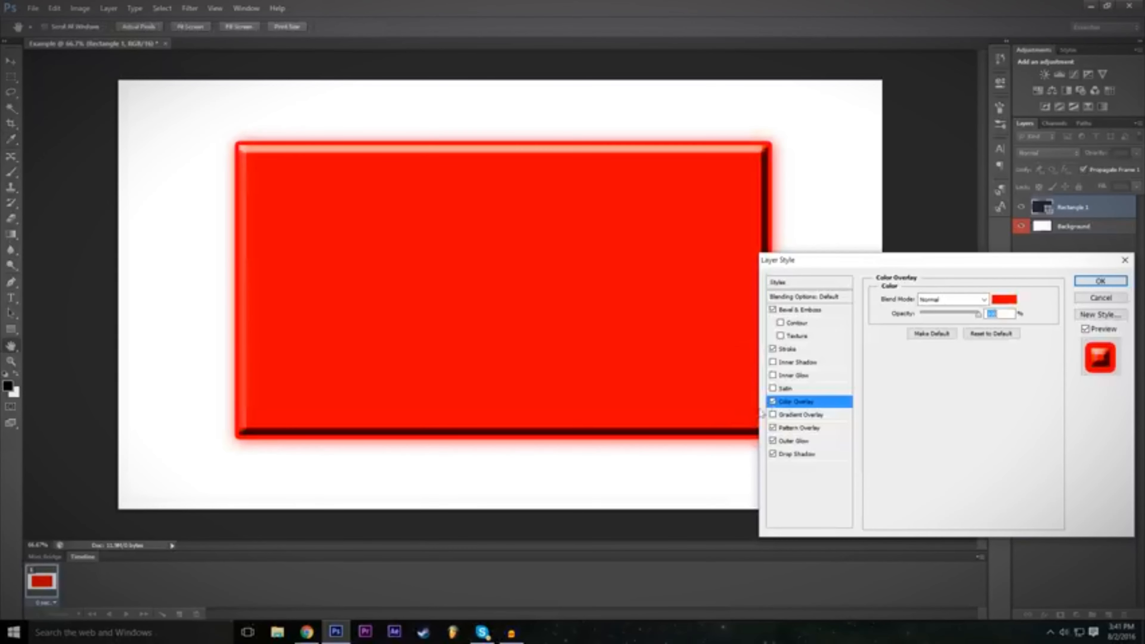
click(774, 401)
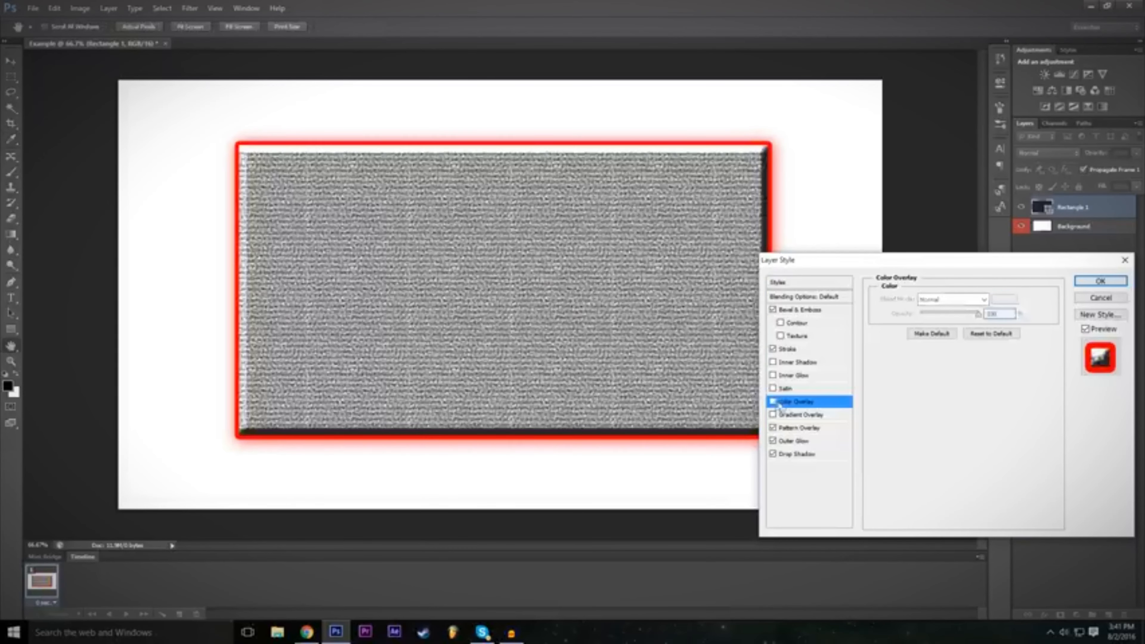
Try the Satin and Inner Shadow effects on the rectangle, turning each one off again
click(773, 388)
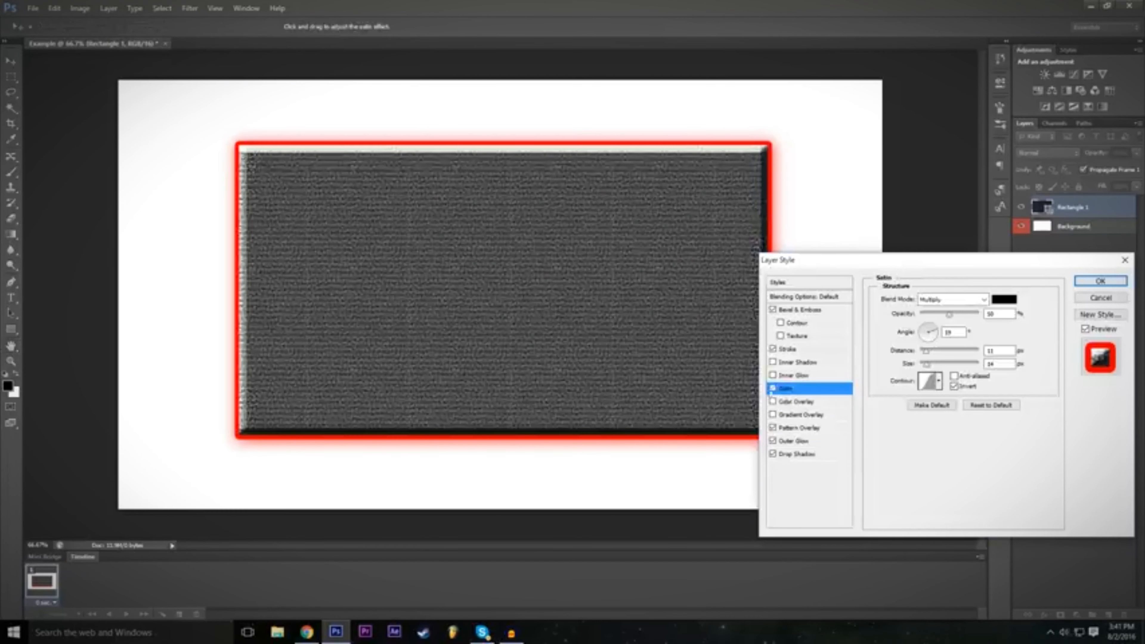
click(774, 389)
click(774, 389)
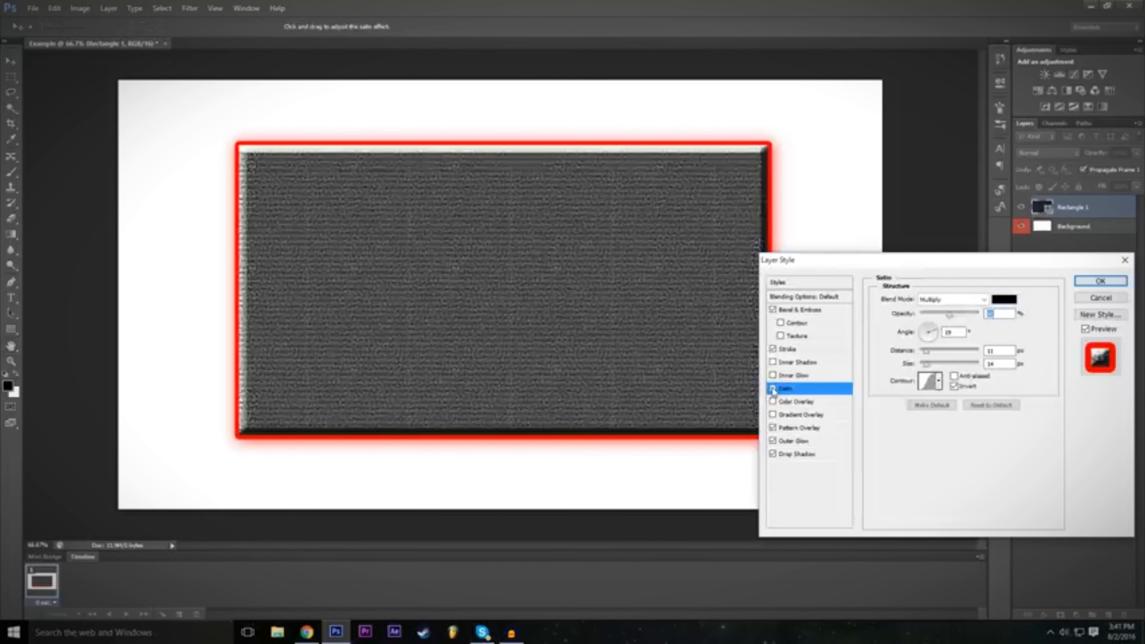
click(774, 388)
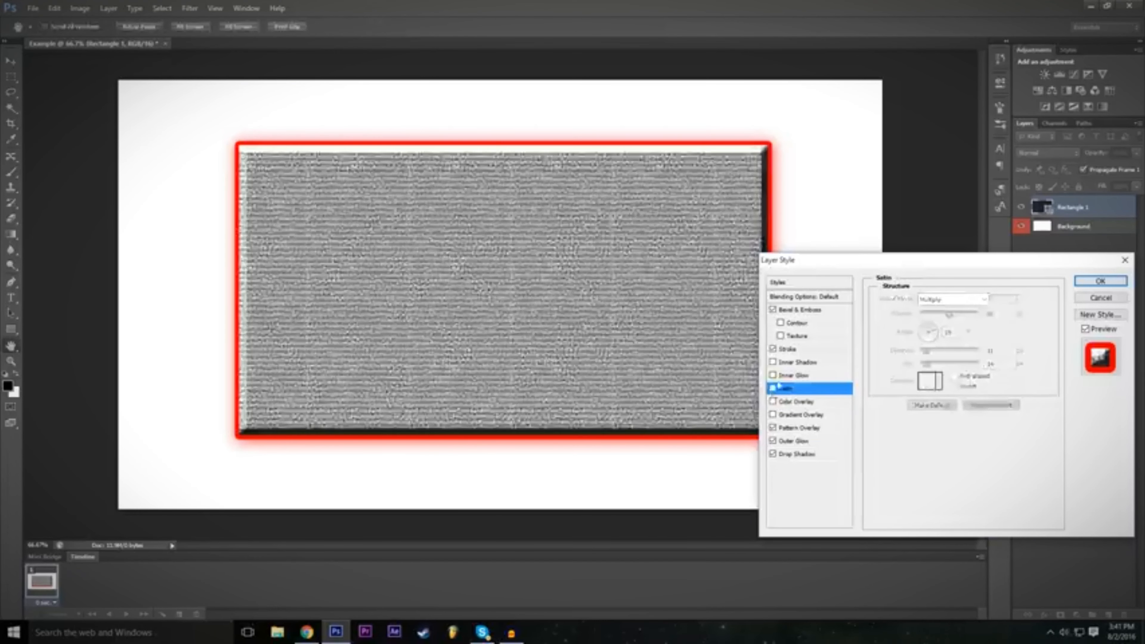
click(773, 362)
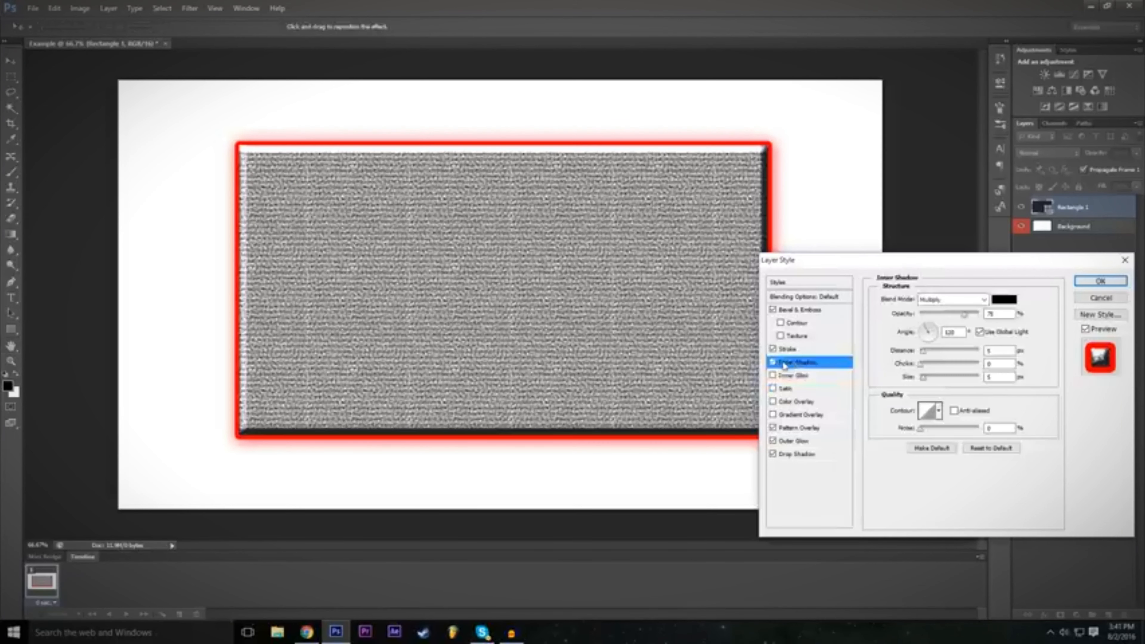
click(774, 363)
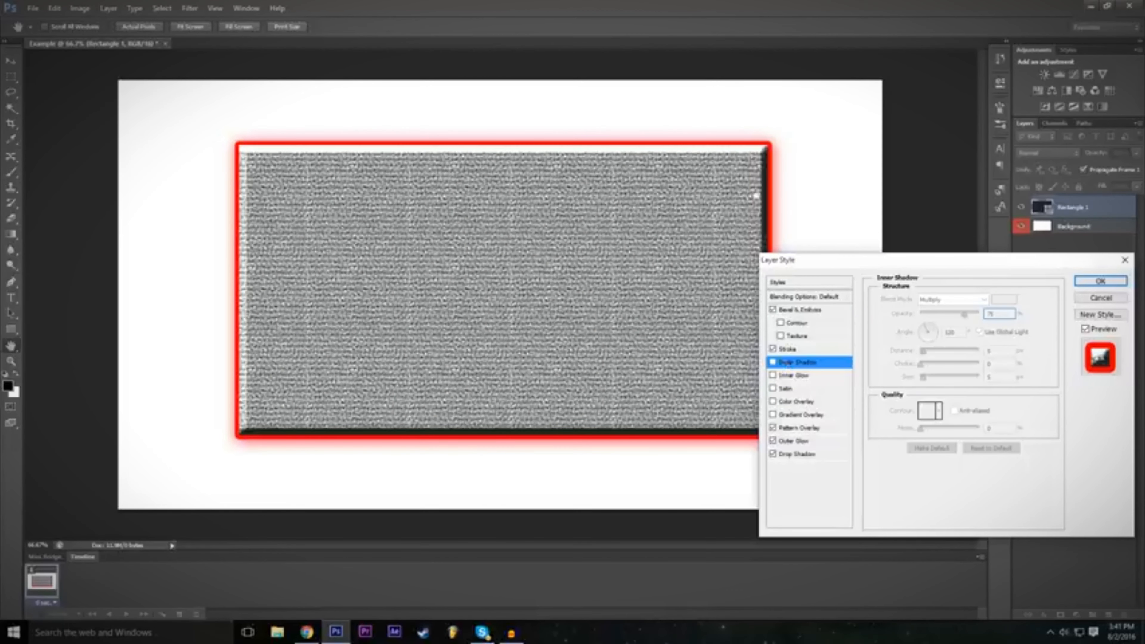
Enable Inner Glow and Gradient Overlay on the rectangle, comparing it with the gradient off and on
click(818, 375)
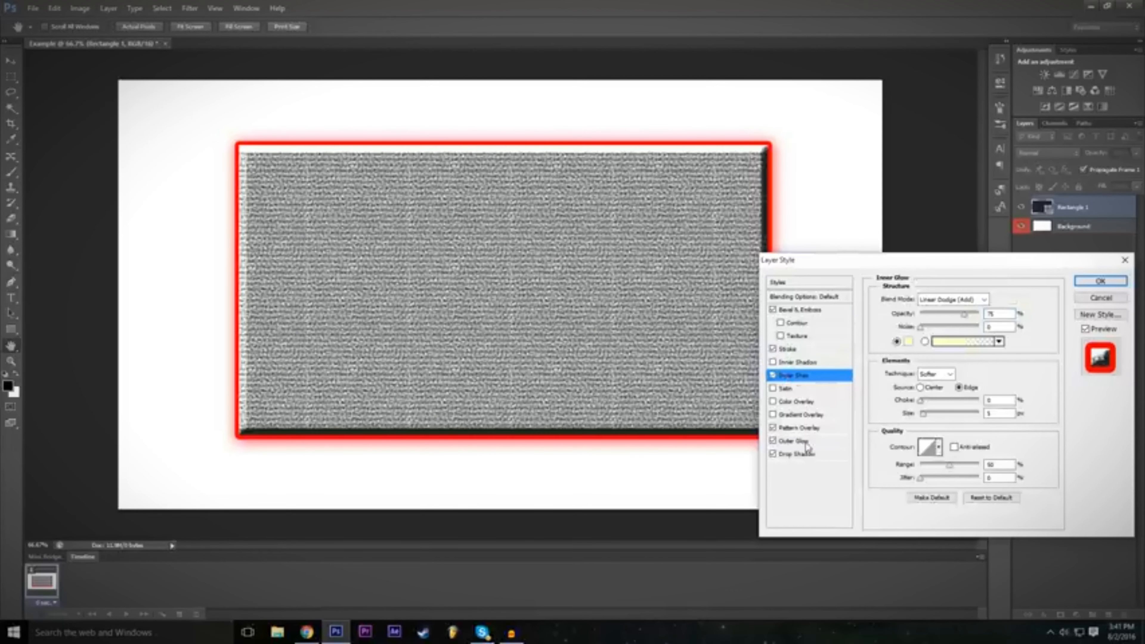
click(809, 441)
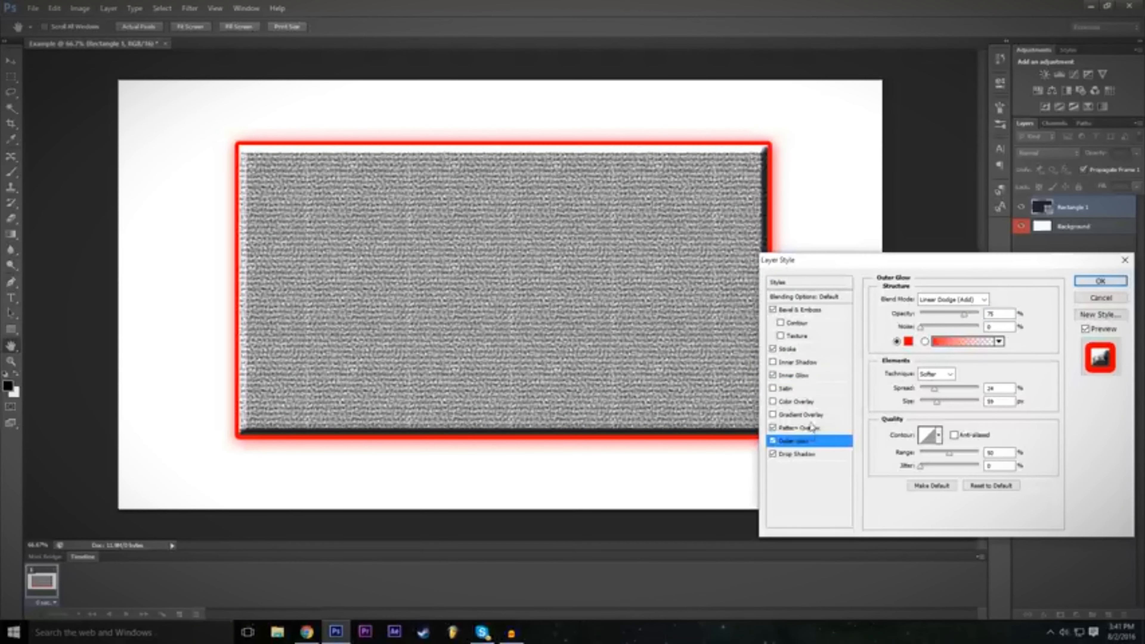
click(773, 414)
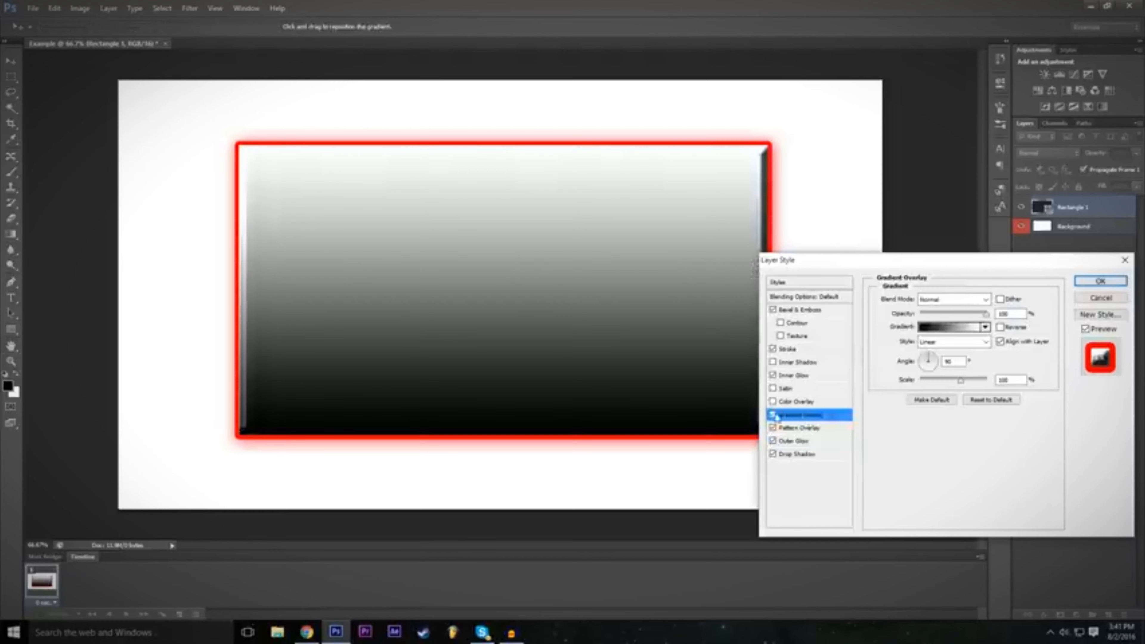
click(773, 415)
click(773, 415)
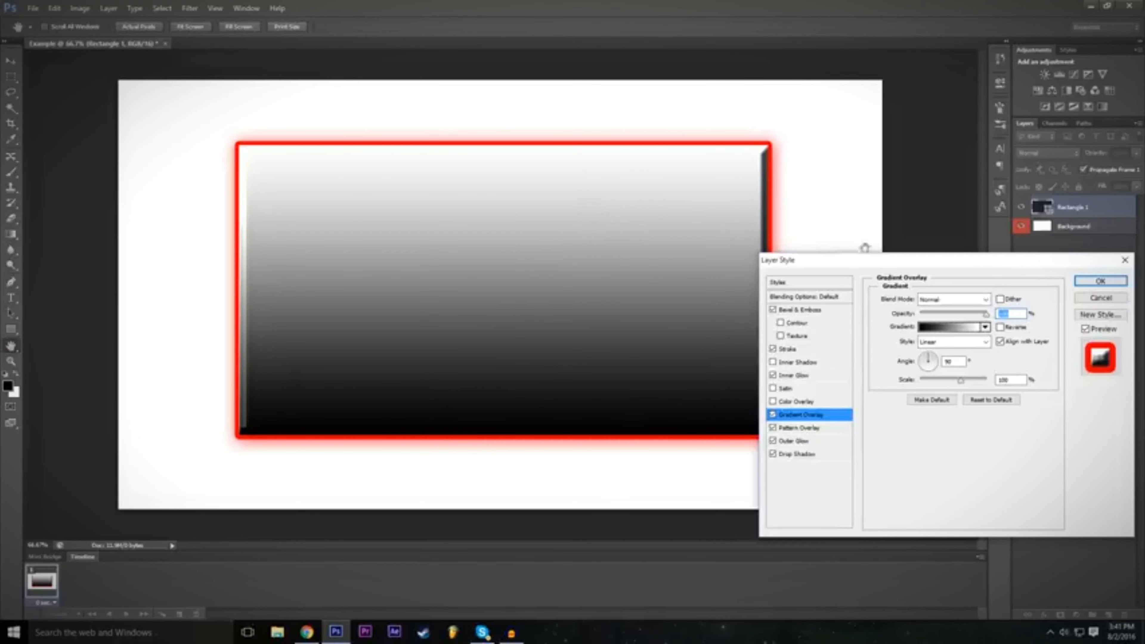
Try several preset gradients for the overlay, including Transparent Rainbow and Transparent Stripes, ending on Orange, Yellow, Orange
click(951, 329)
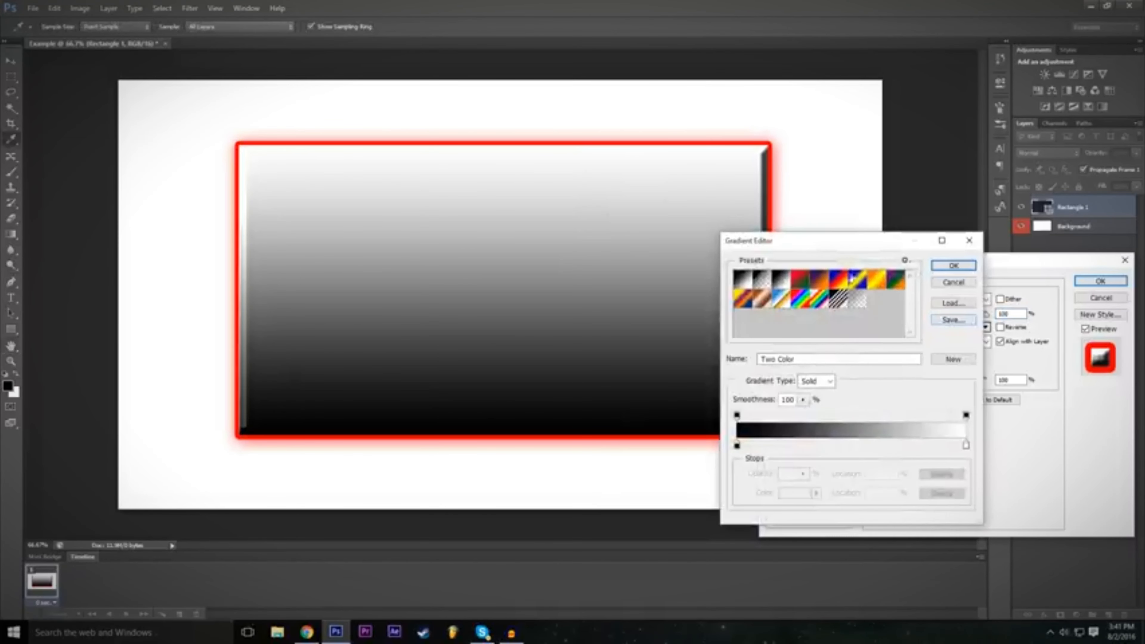
click(816, 297)
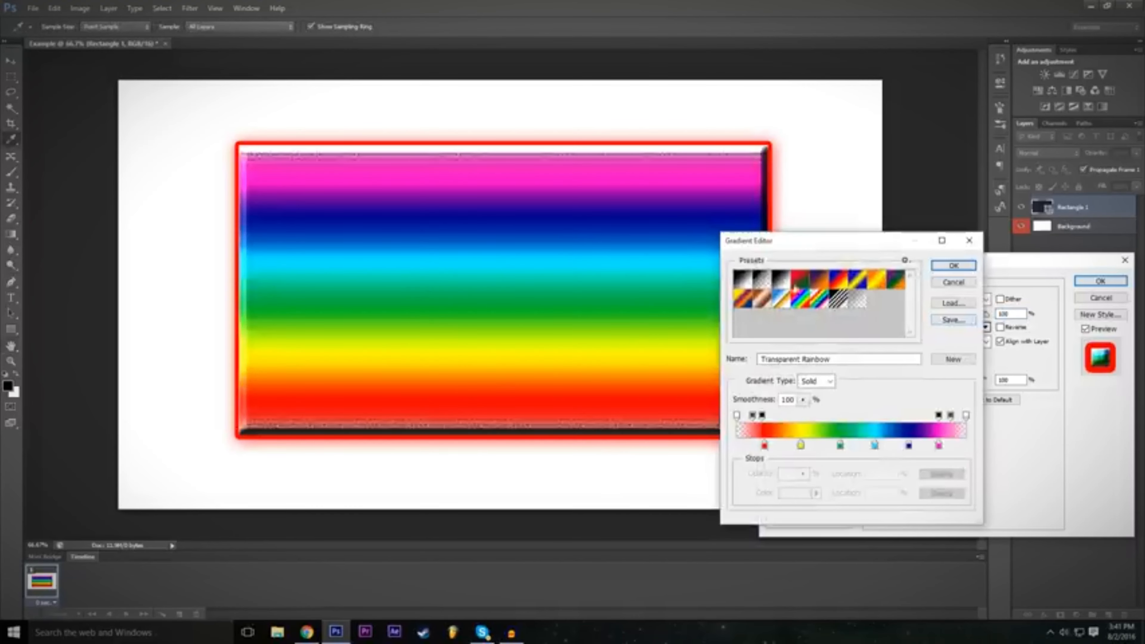
click(839, 300)
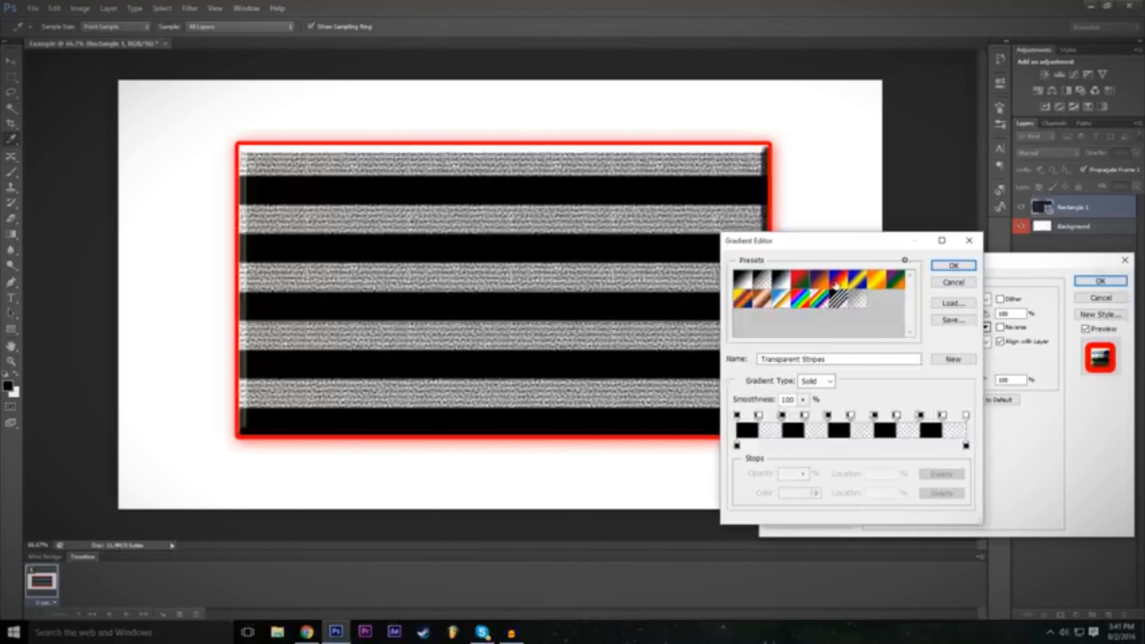
click(834, 283)
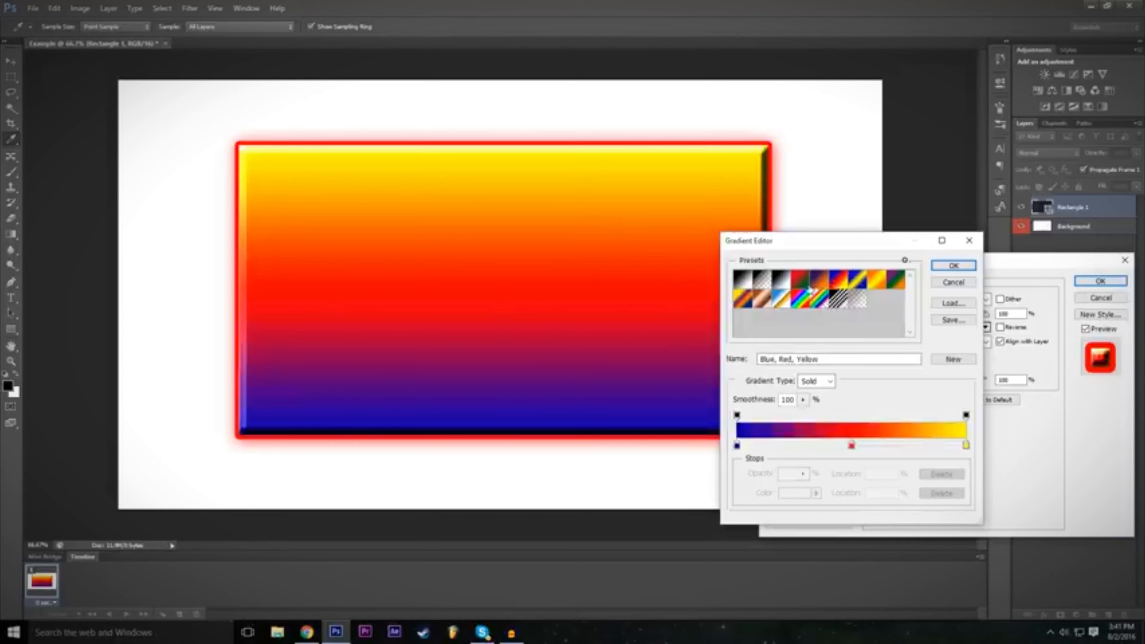
click(782, 282)
click(858, 283)
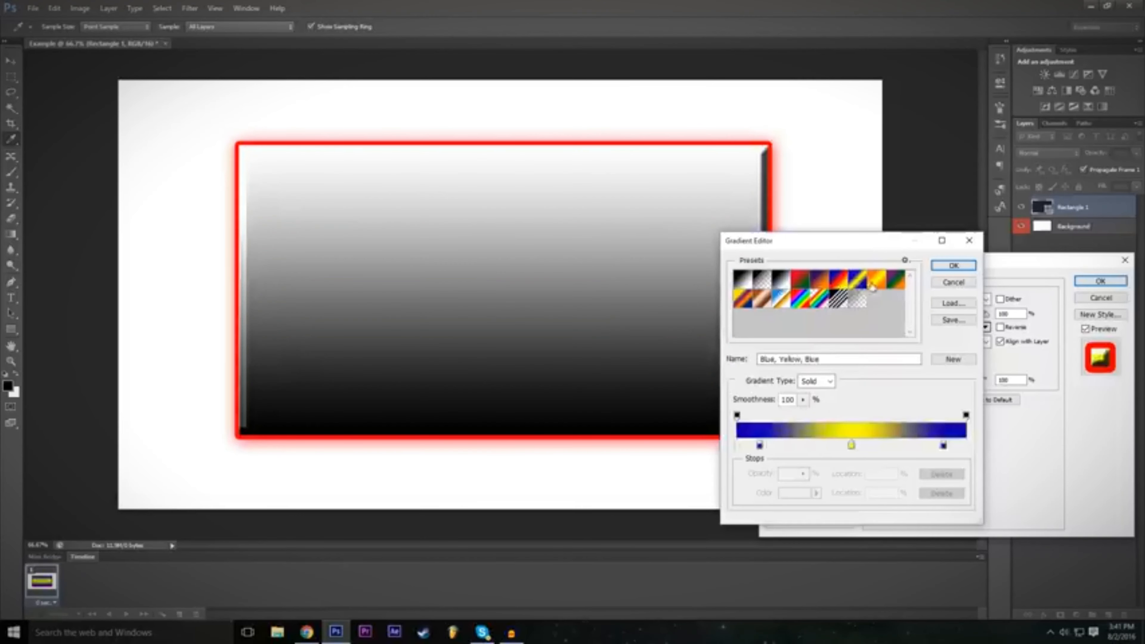
click(875, 282)
click(839, 282)
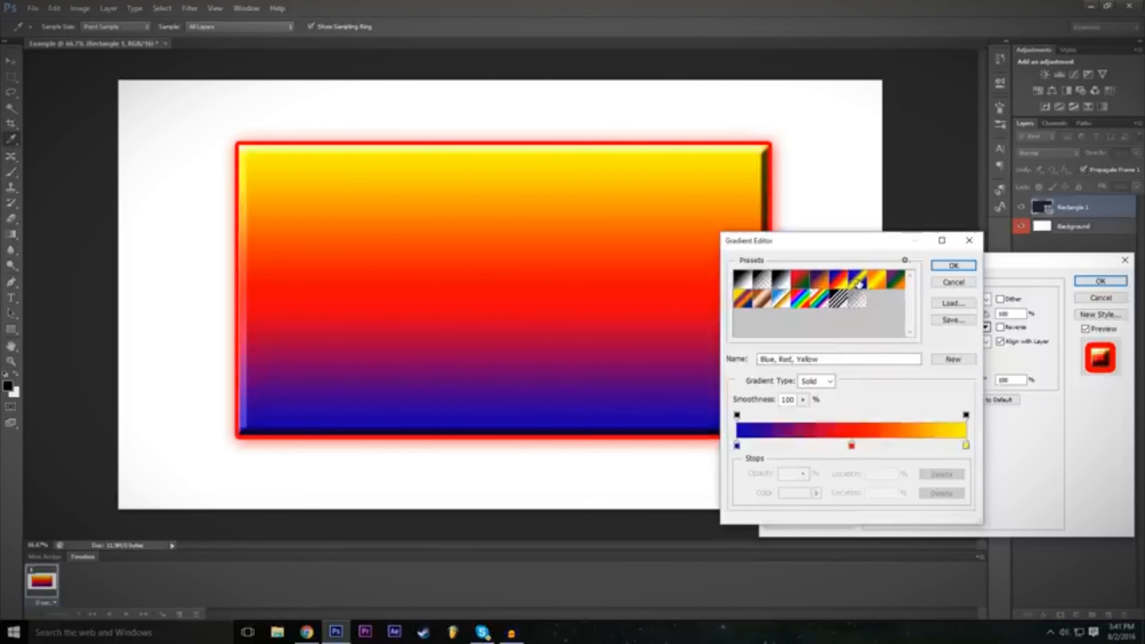
click(859, 284)
click(876, 282)
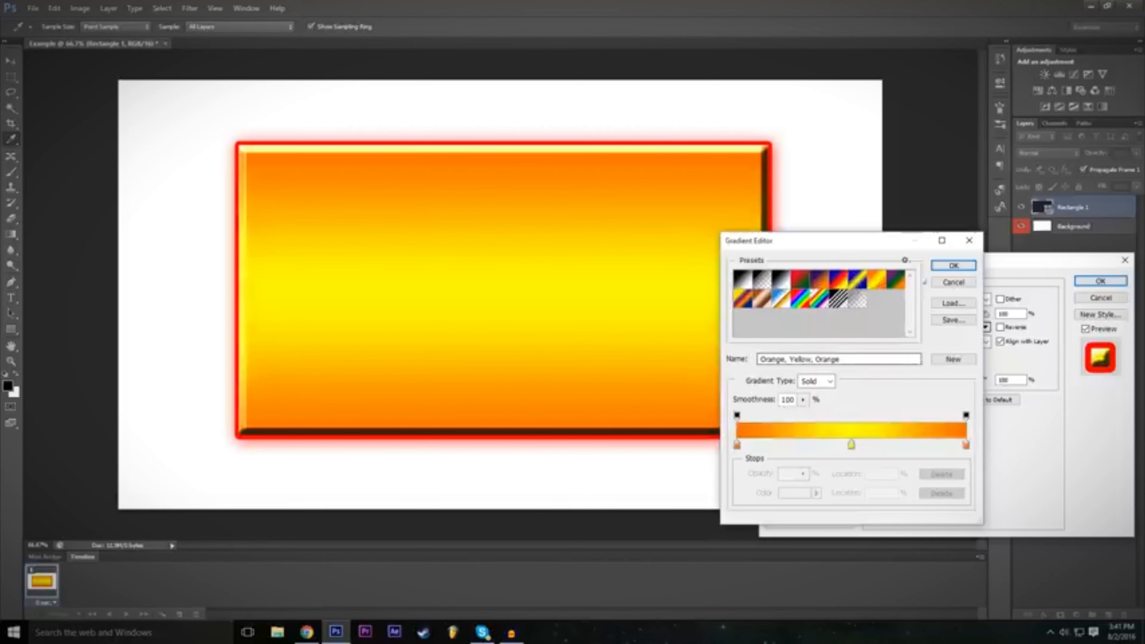
Recolour the gradient's middle stop bright green (00ff1e) and accept the edited gradient
click(852, 446)
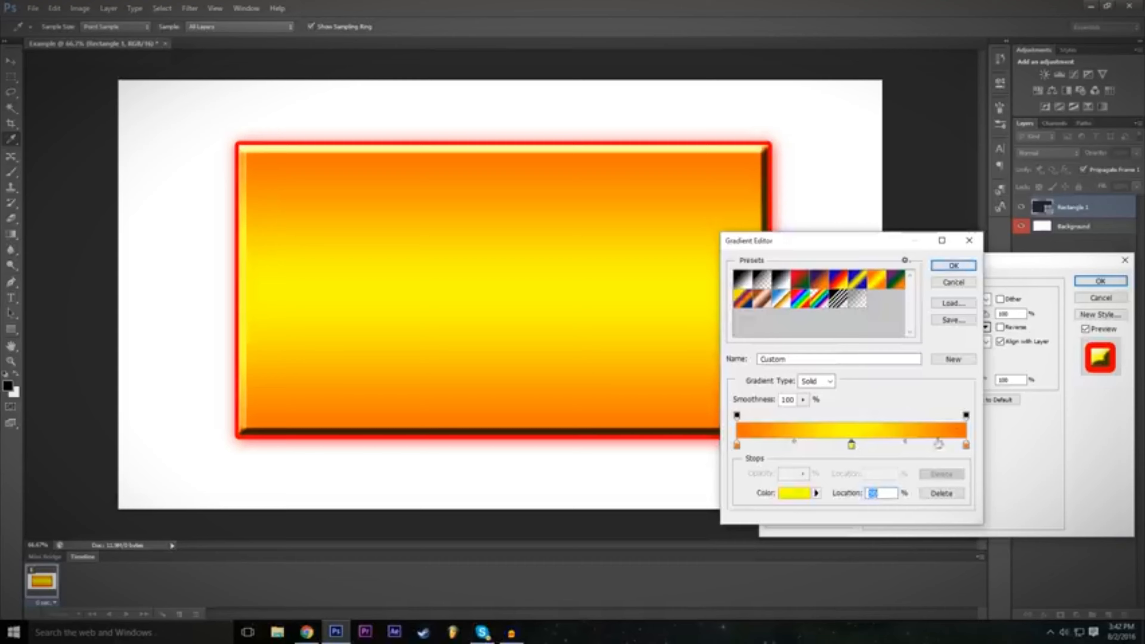
double_click(852, 445)
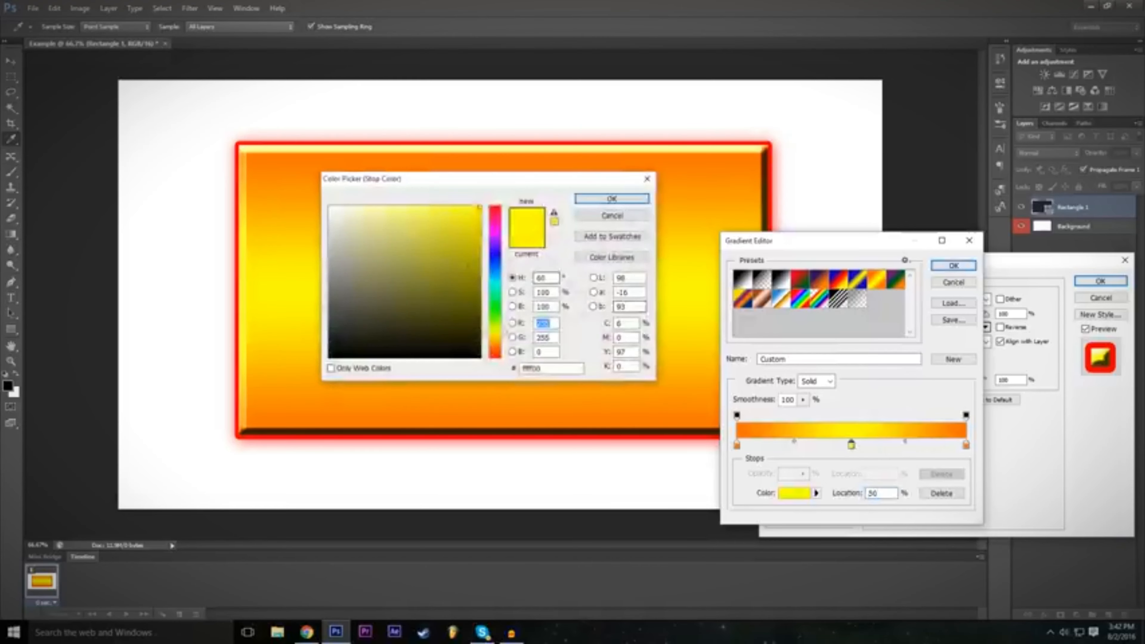
click(464, 265)
drag(463, 265, 495, 206)
mouse_move(495, 317)
mouse_down()
mouse_move(489, 194)
mouse_move(539, 187)
mouse_up()
drag(495, 261, 495, 205)
drag(495, 339, 496, 303)
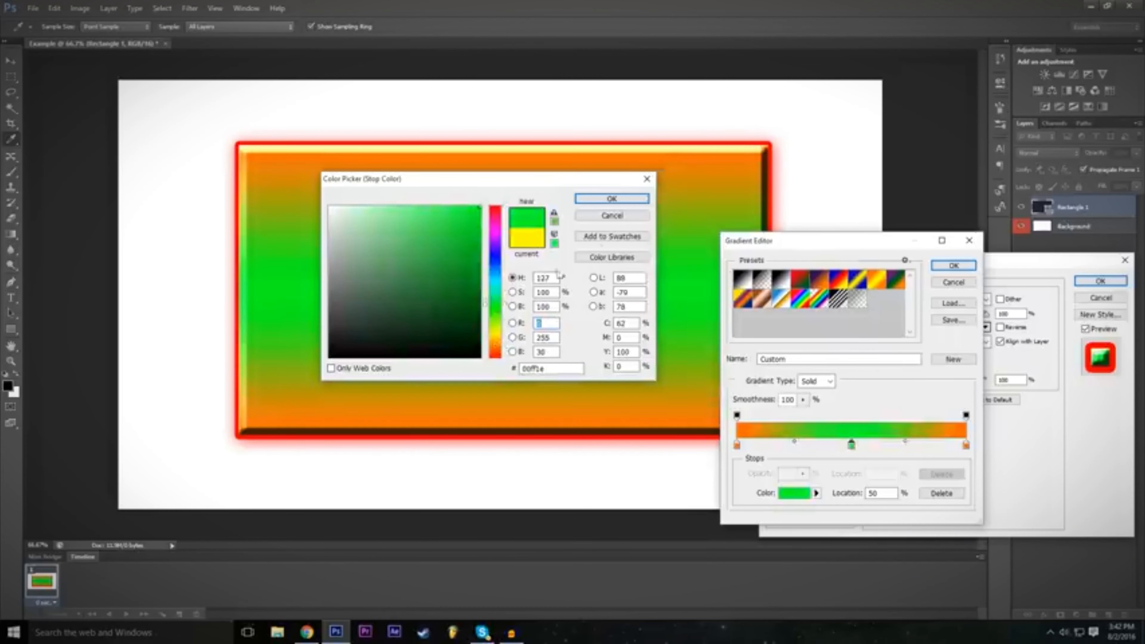
click(612, 199)
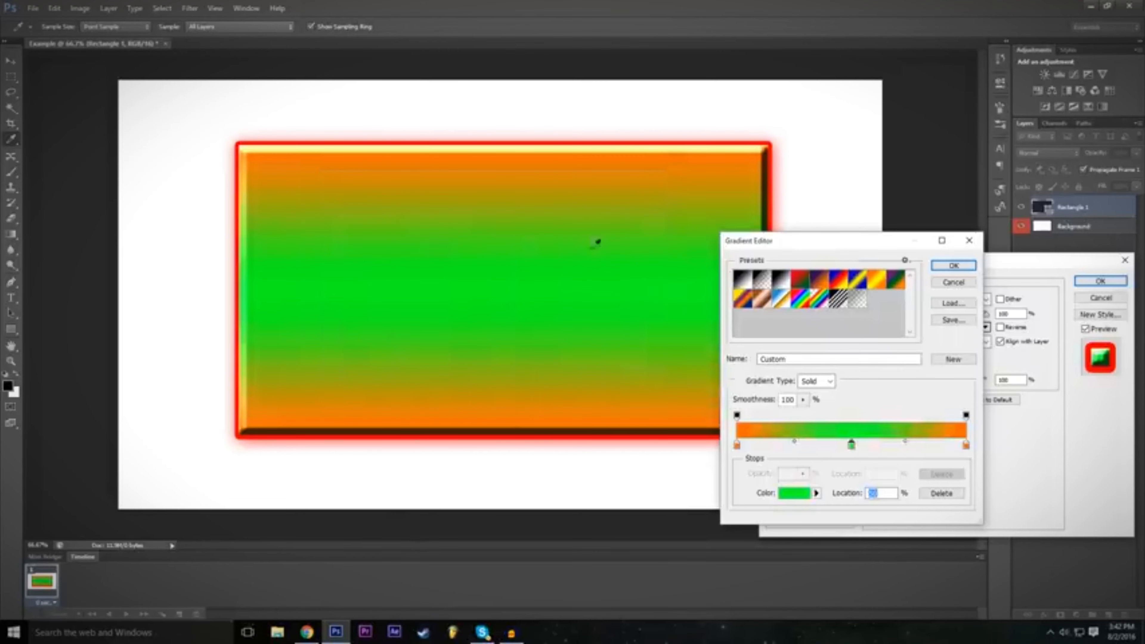
click(939, 270)
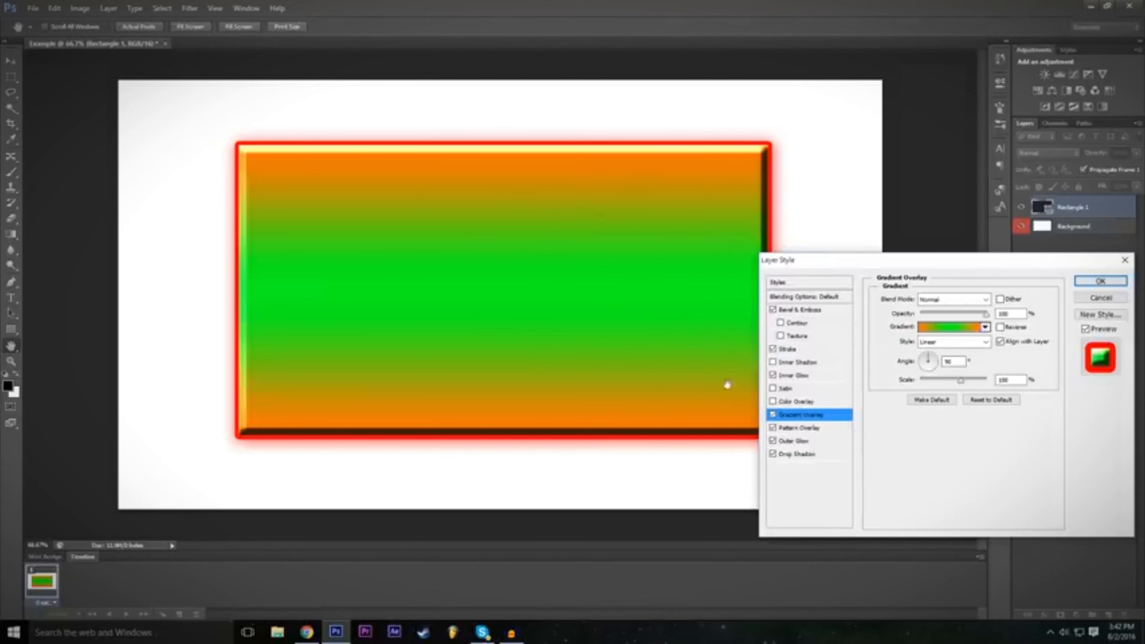
Turn off the Gradient Overlay and apply the remaining layer styles to the rectangle
click(773, 415)
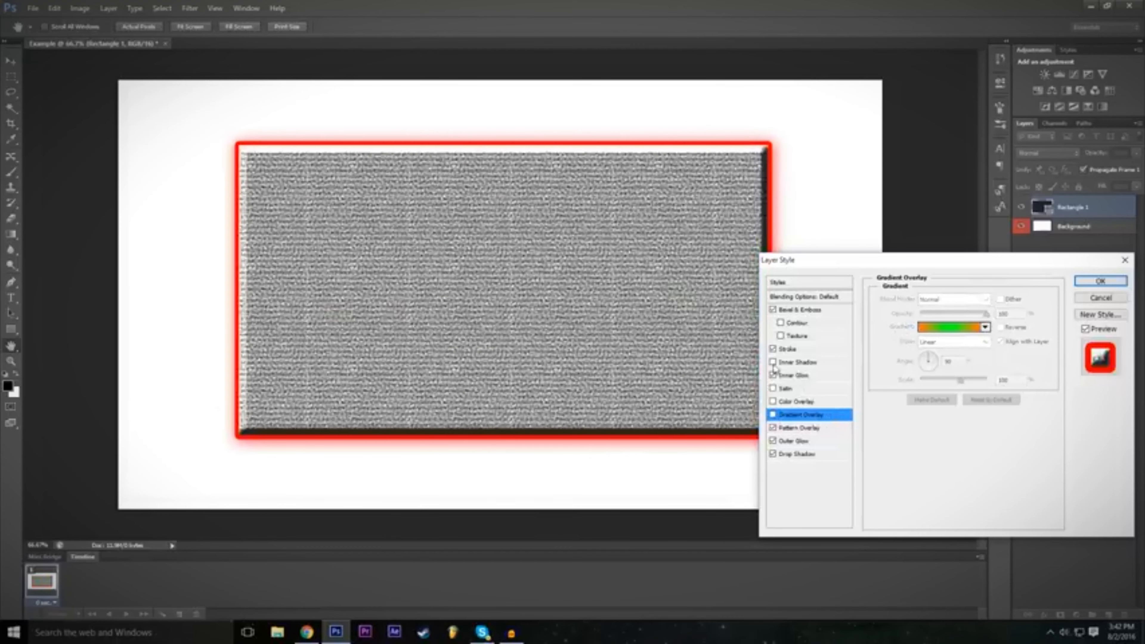
drag(918, 267, 457, 265)
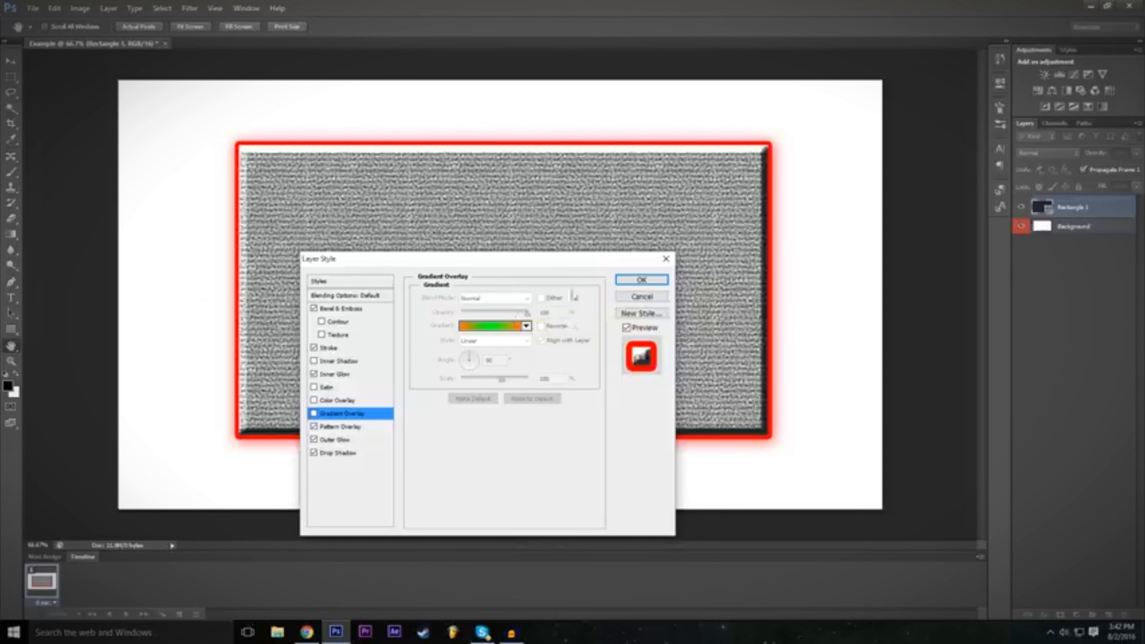
click(661, 283)
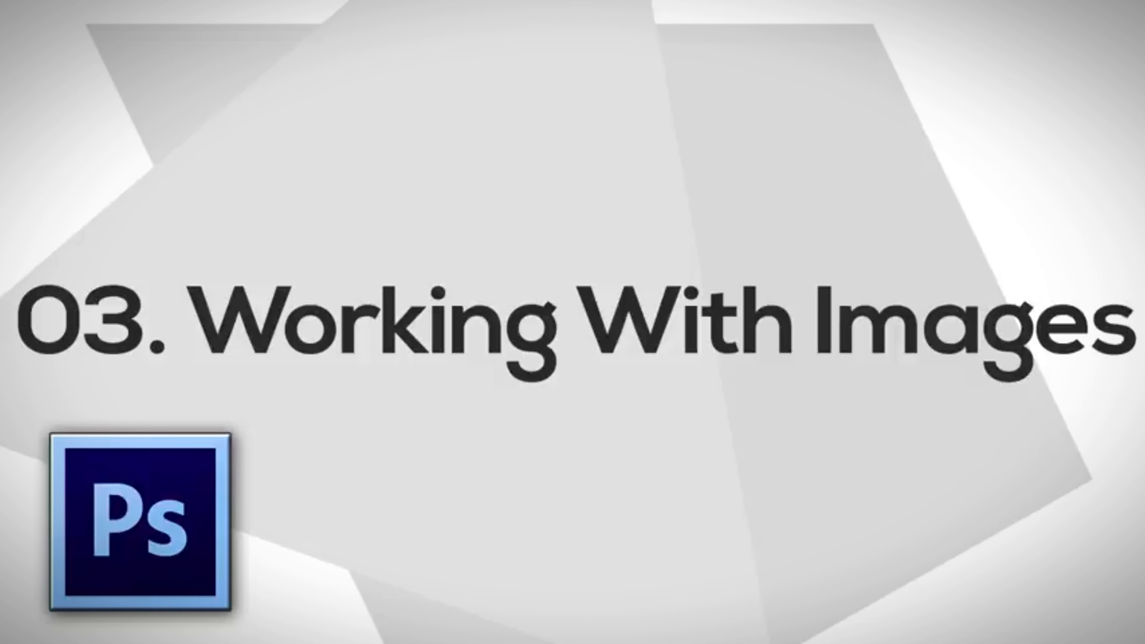
Try placing the P1 image into the Example document and cancel the placement
click(32, 8)
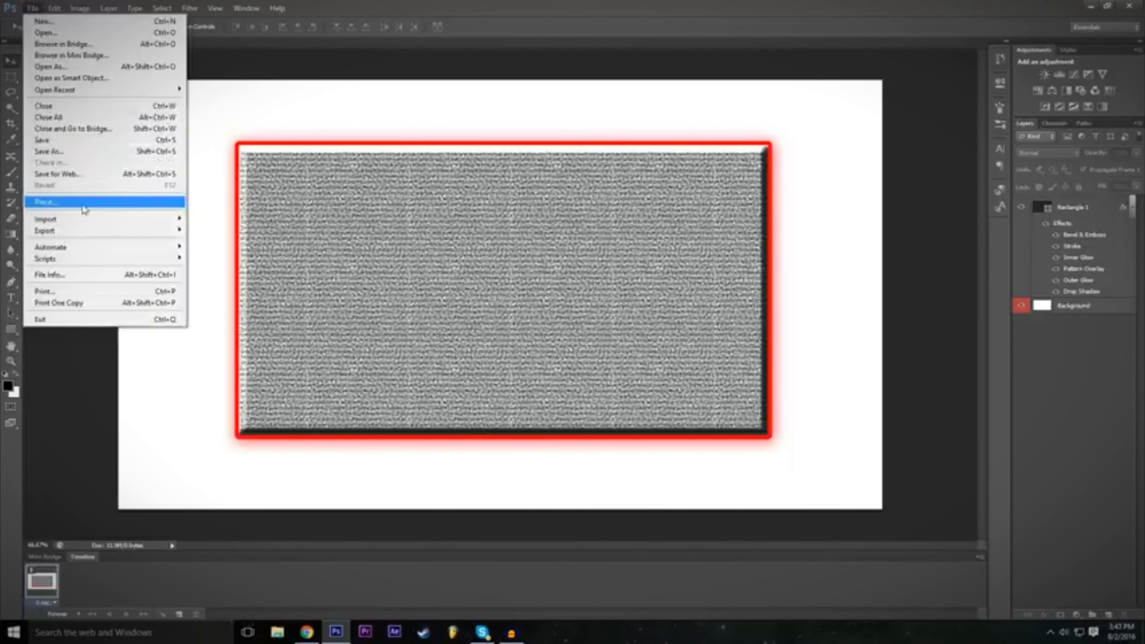
click(84, 209)
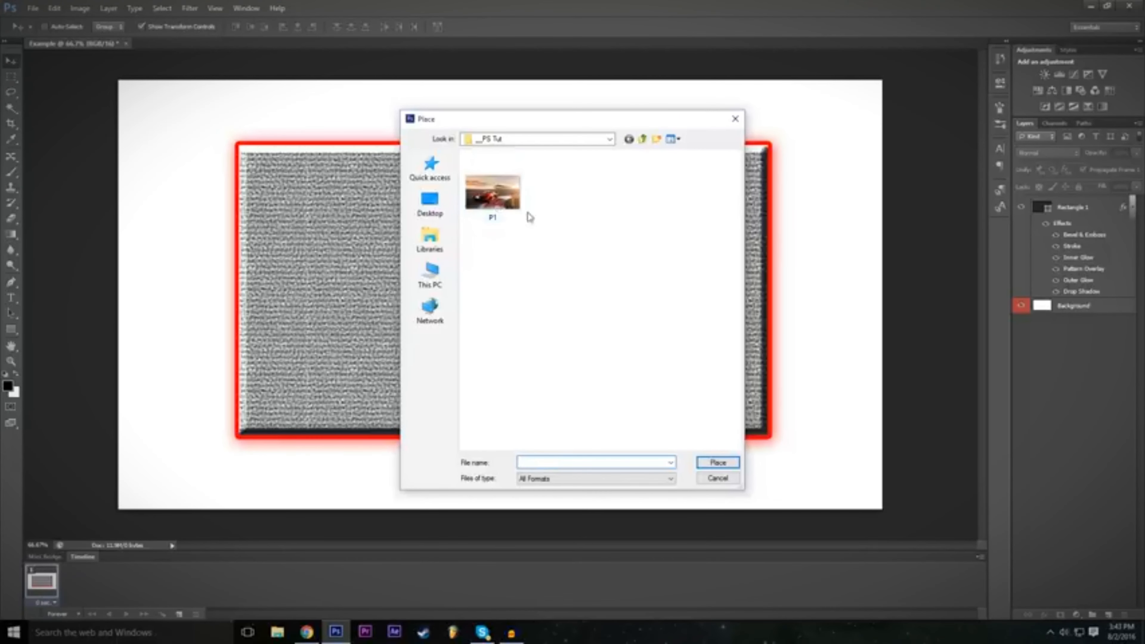
click(496, 194)
click(718, 462)
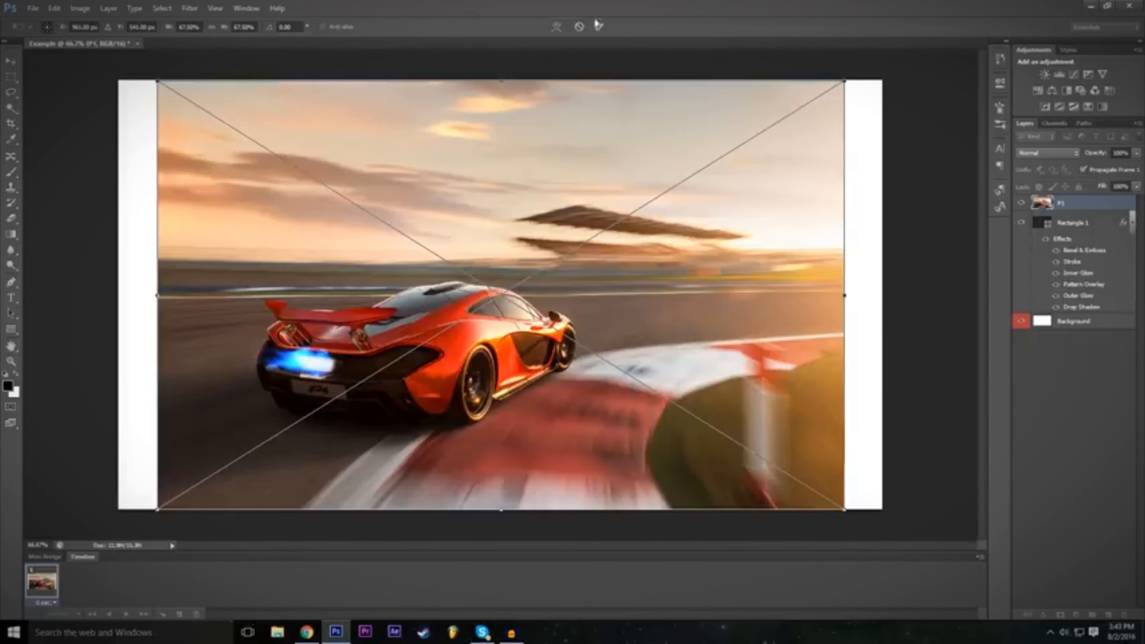
click(580, 27)
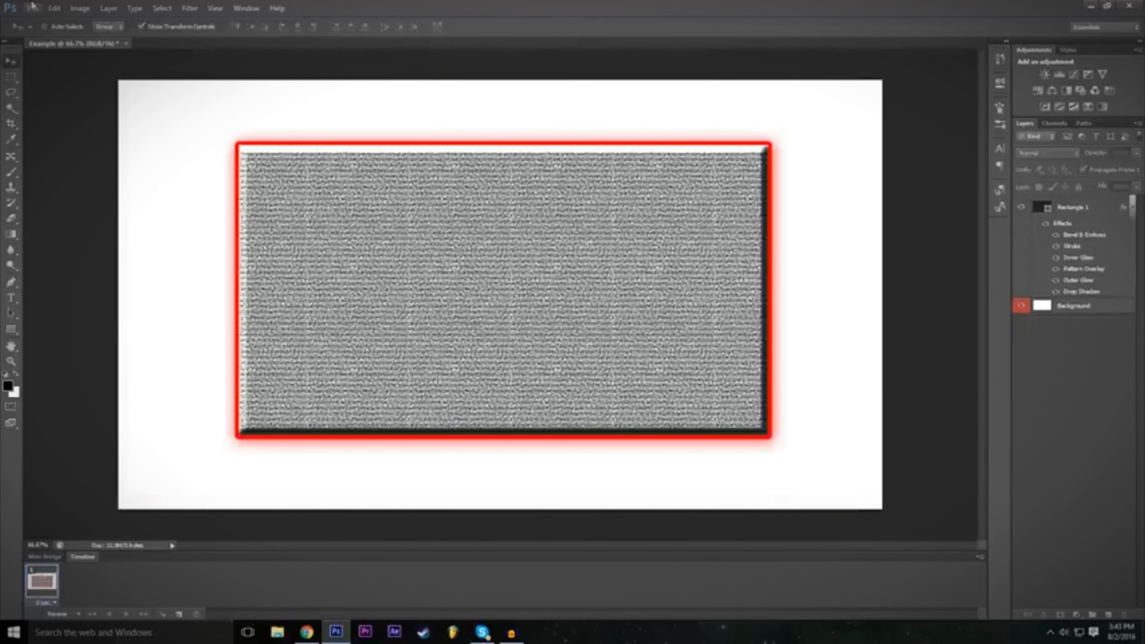
Open the P1 image as its own document, check the Example document and return to the photo
click(33, 8)
click(46, 33)
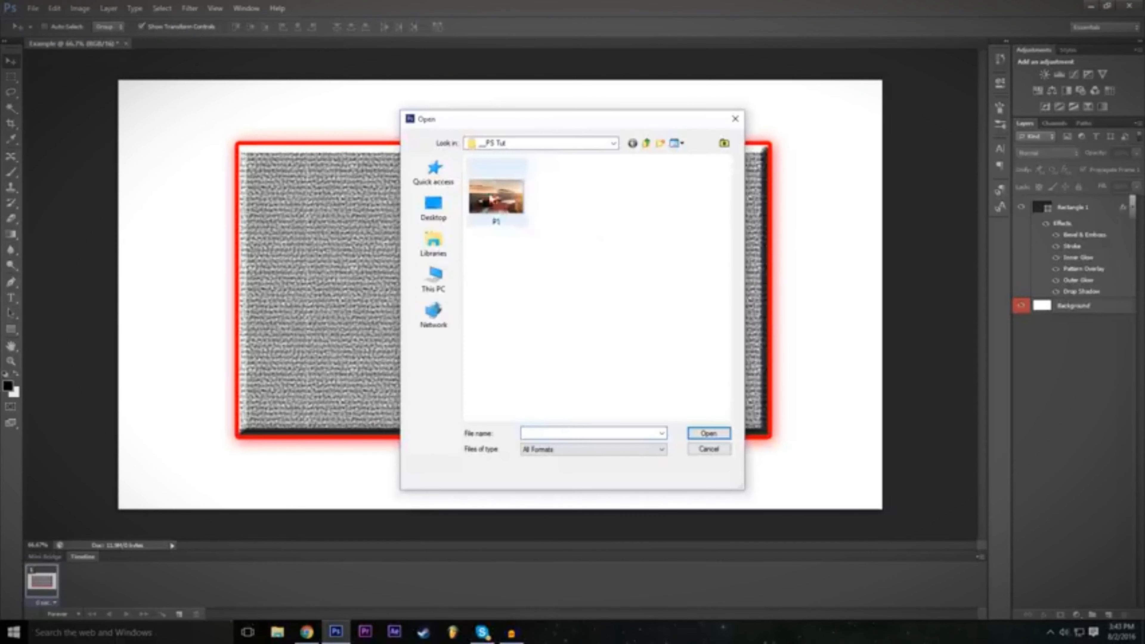
click(709, 434)
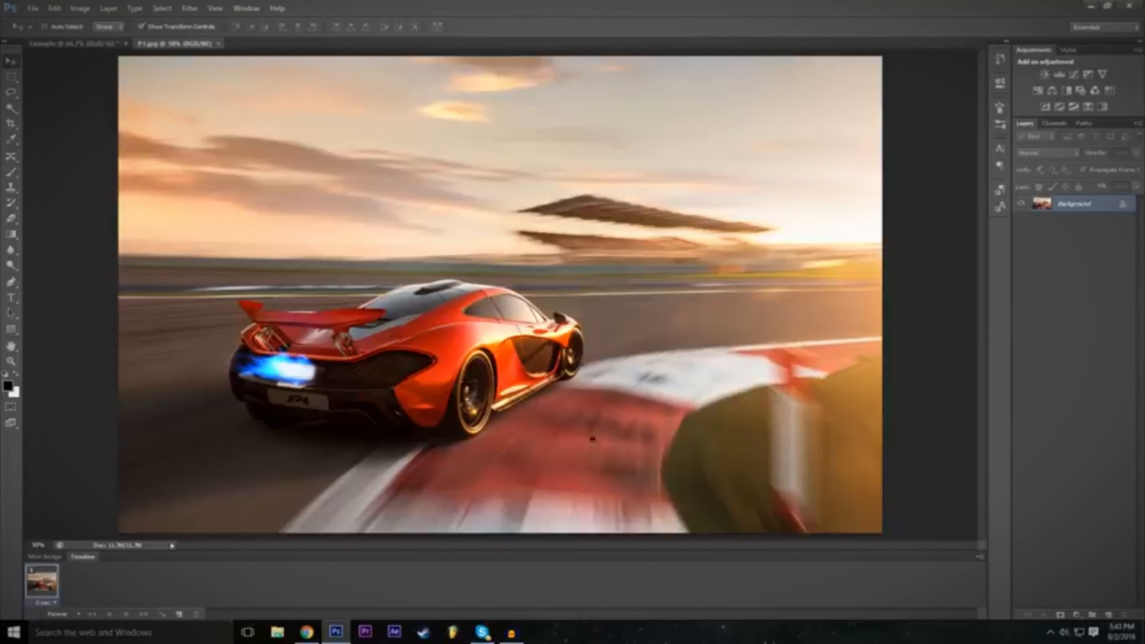
click(105, 45)
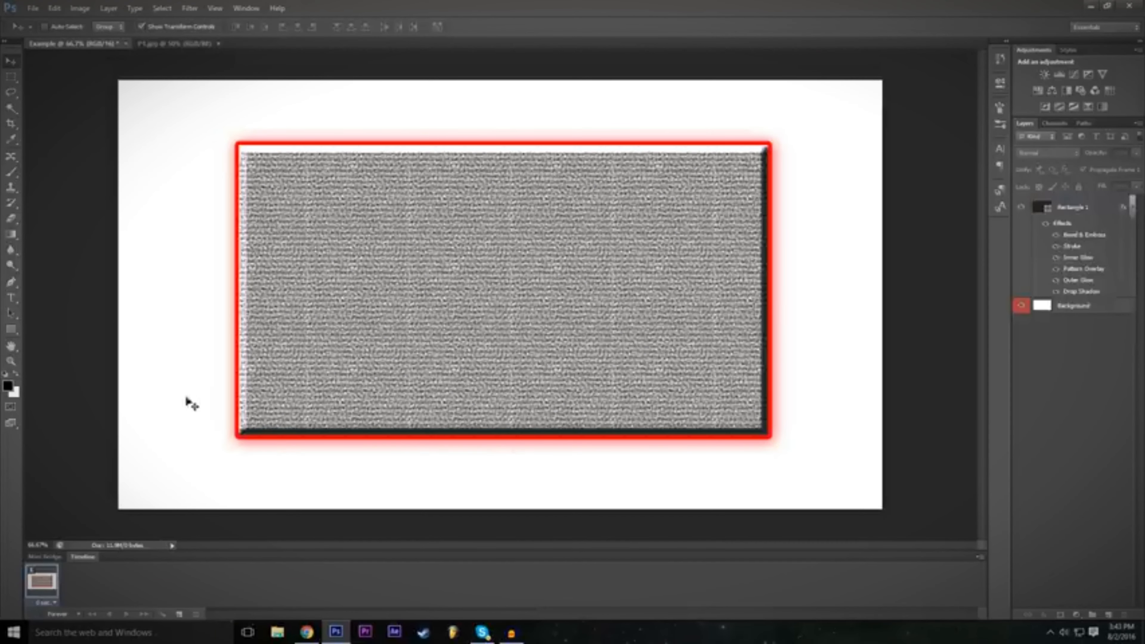
click(180, 48)
click(33, 8)
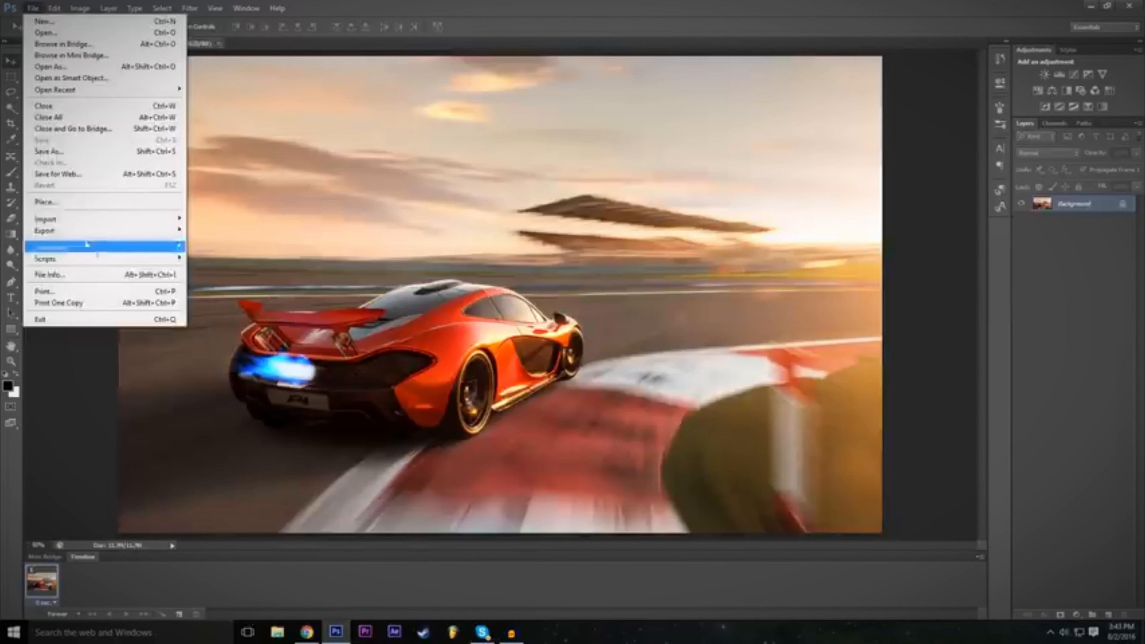
click(68, 206)
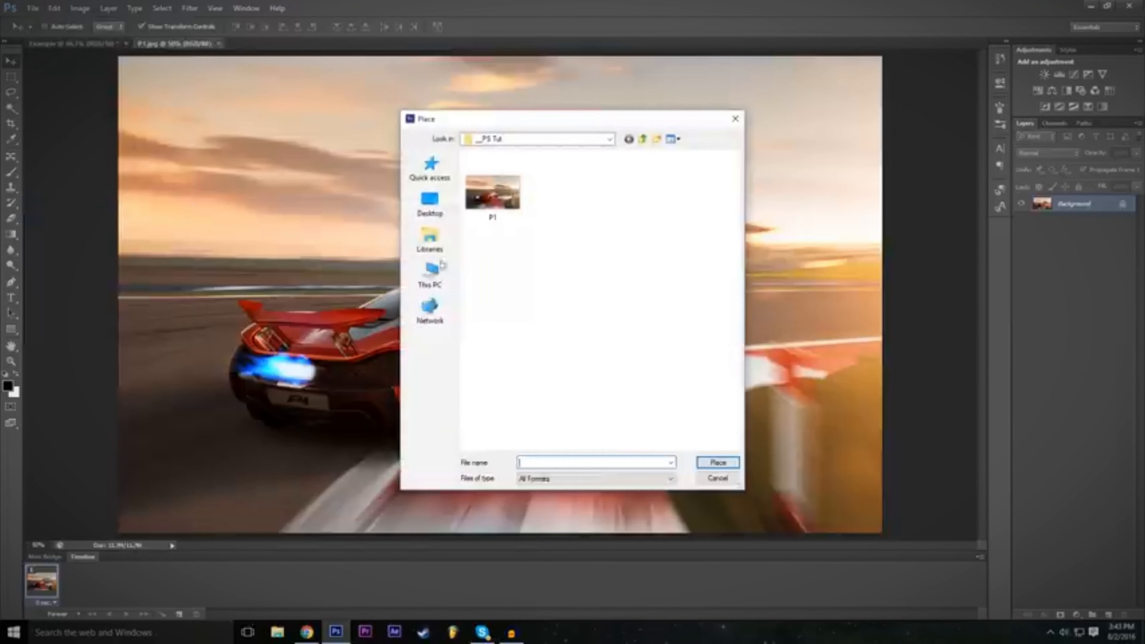
click(721, 480)
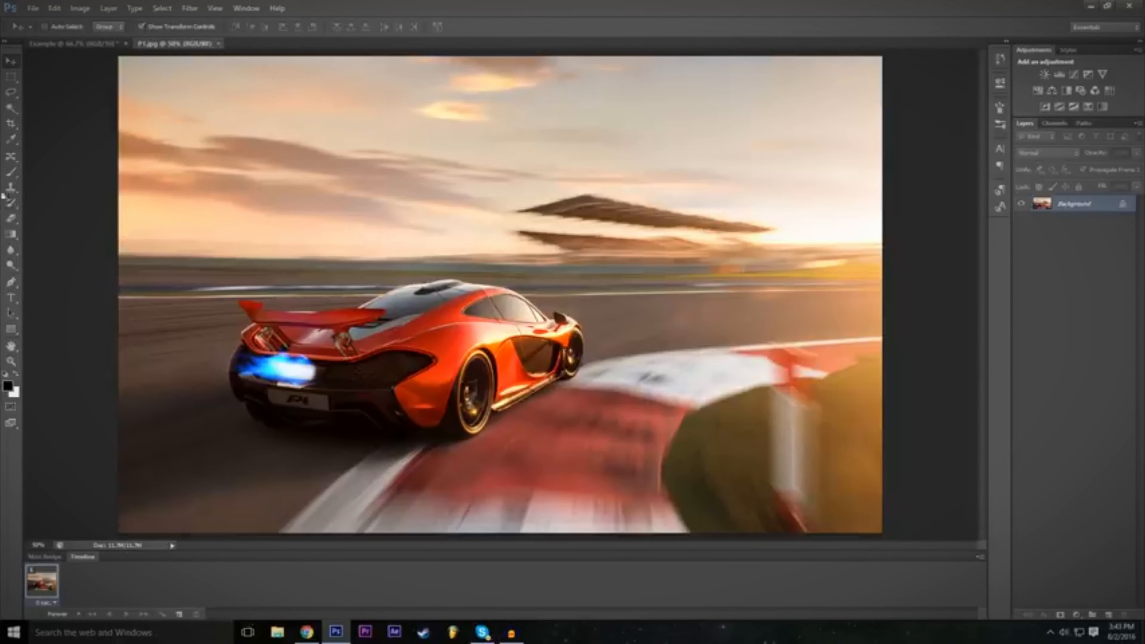
Select the Lasso tool and examine the whole car in the photo at 100% zoom
click(11, 93)
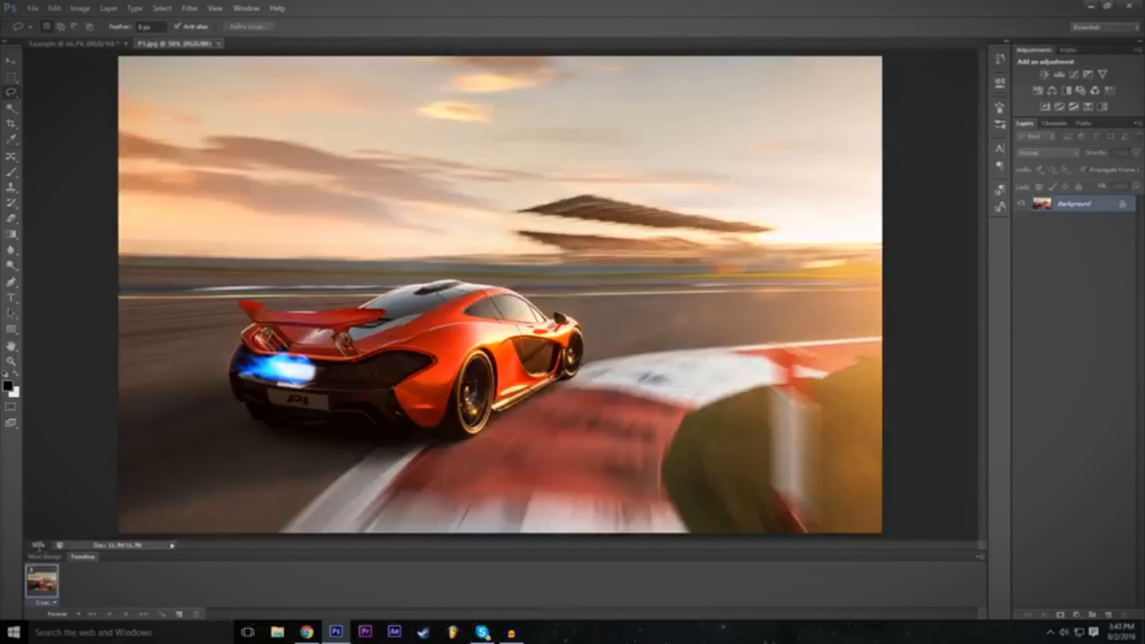
click(37, 544)
text(100)
key(Return)
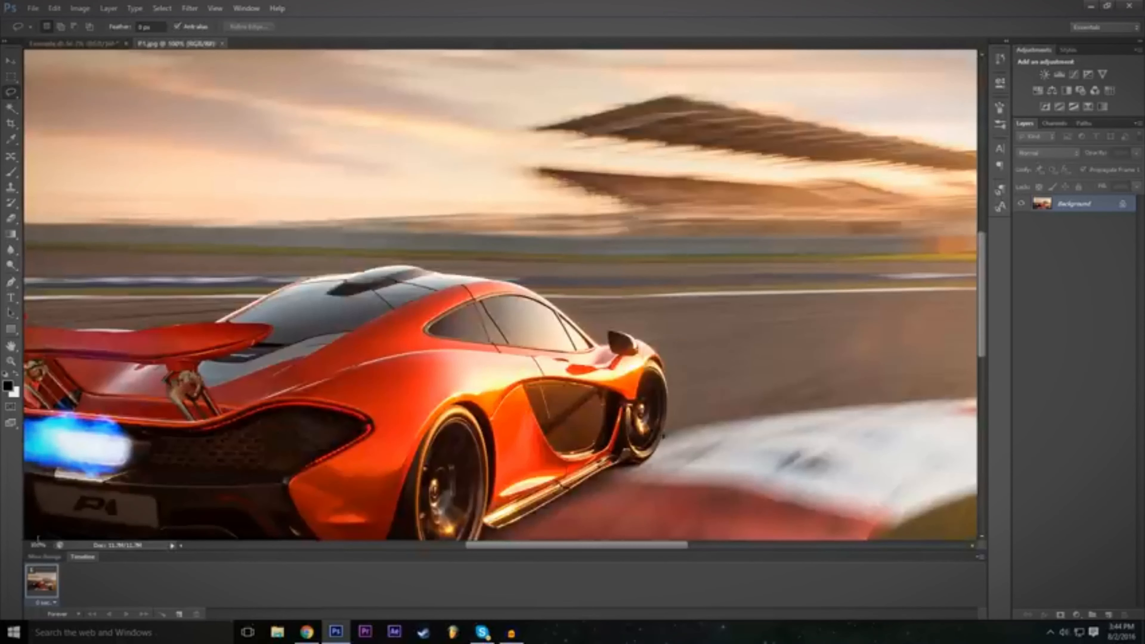
scroll(501, 296, down, 2)
scroll(500, 295, down, 2)
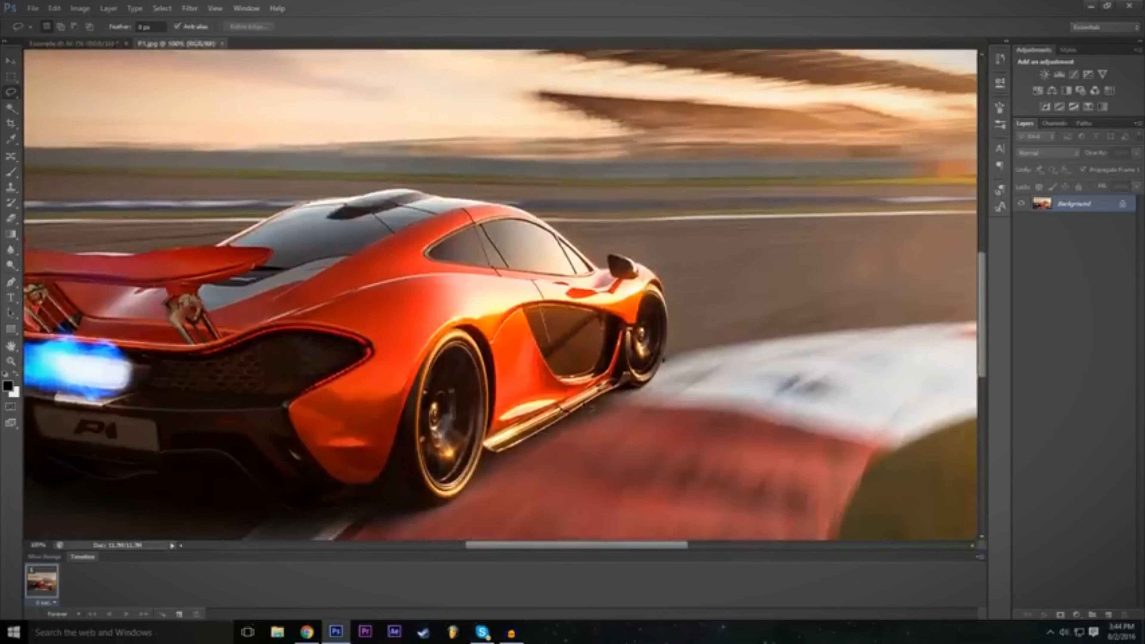
scroll(501, 296, down, 1)
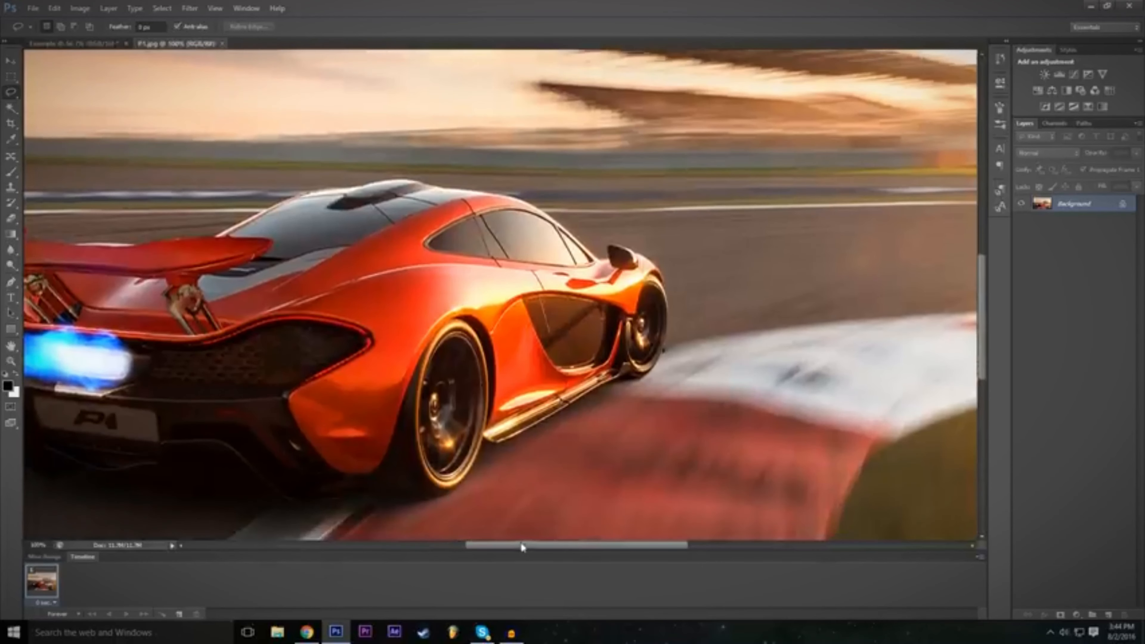
drag(523, 547, 487, 547)
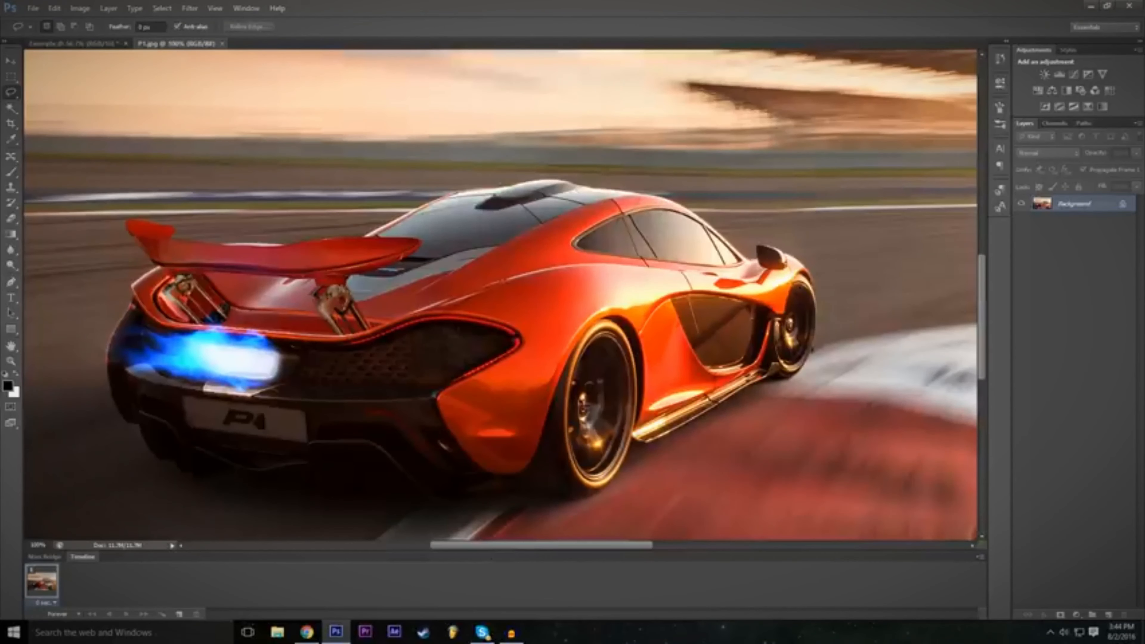
Set the photo's zoom back to 50% to view the entire image
click(42, 541)
text(50)
key(Return)
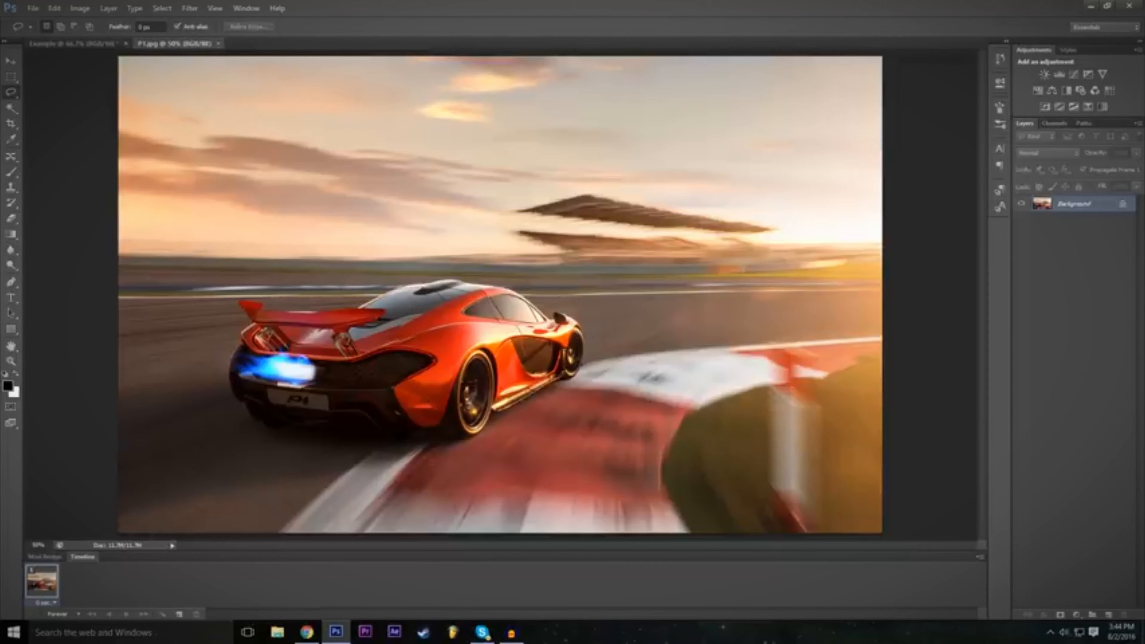
Draw a freehand Lasso selection around the whole car, following its underside, wheels, mirror, roof and rear wing
click(36, 545)
text(1)
text(100)
key(Return)
scroll(501, 293, down, 3)
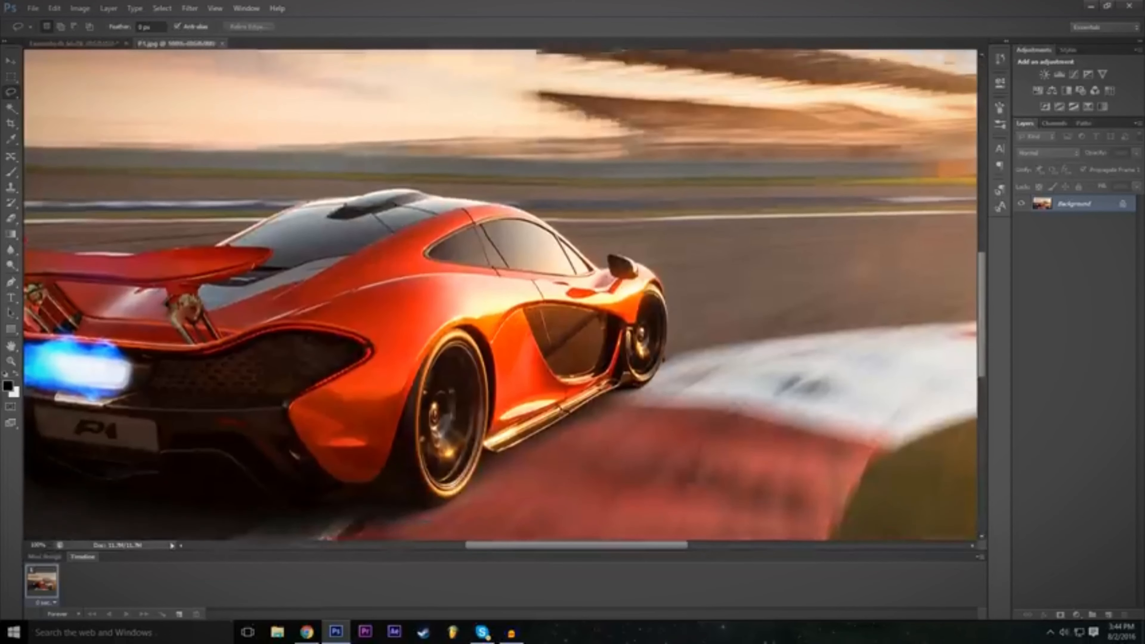
drag(575, 546, 541, 545)
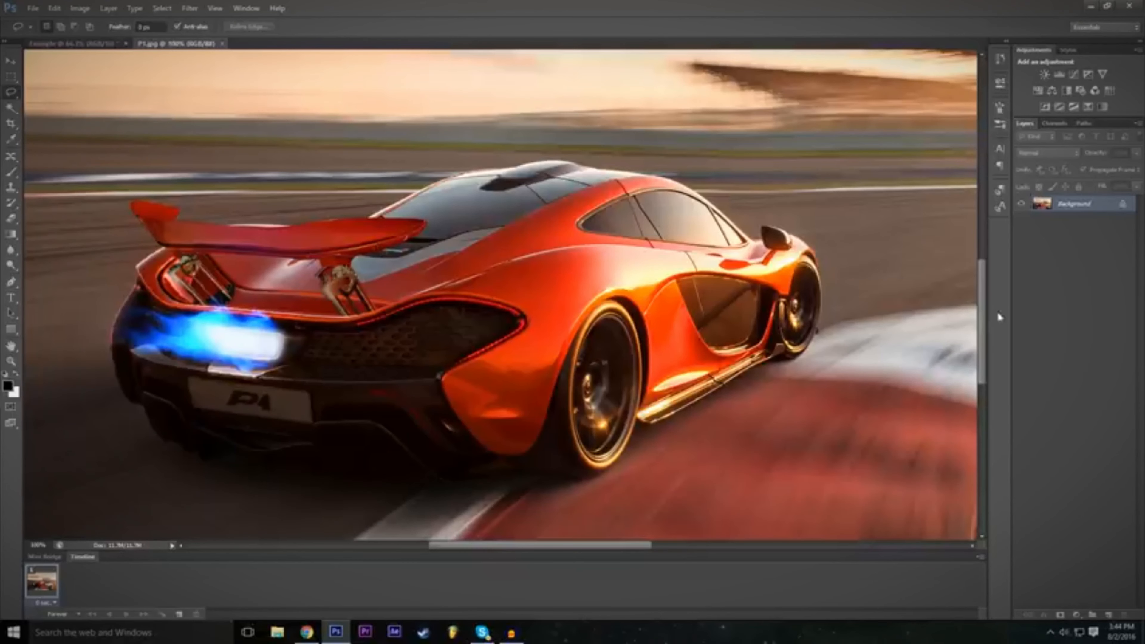
scroll(984, 317, down, 1)
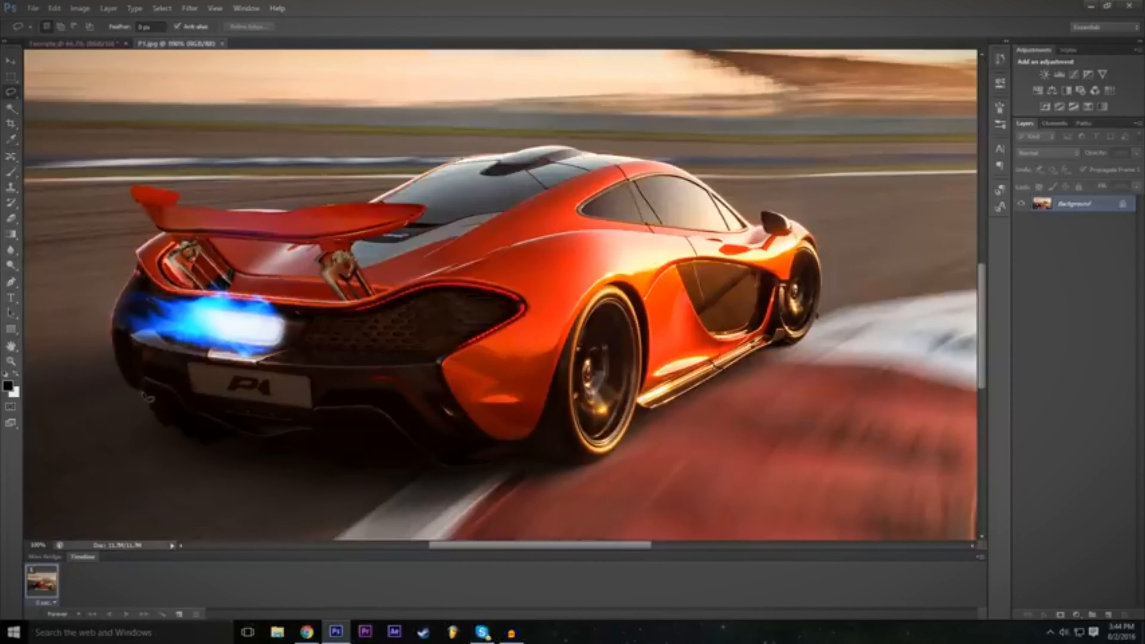
mouse_move(144, 393)
mouse_down()
mouse_move(158, 428)
mouse_move(198, 449)
mouse_move(327, 460)
mouse_move(350, 478)
mouse_move(422, 462)
mouse_move(454, 477)
mouse_move(567, 466)
mouse_up()
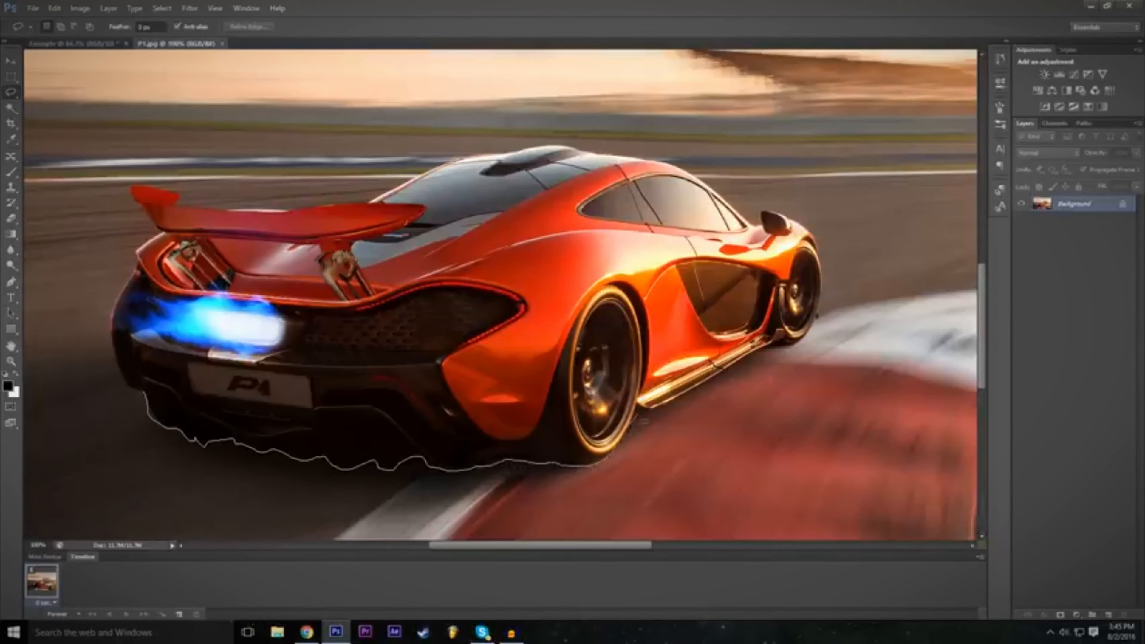
drag(667, 402, 699, 387)
drag(787, 353, 820, 316)
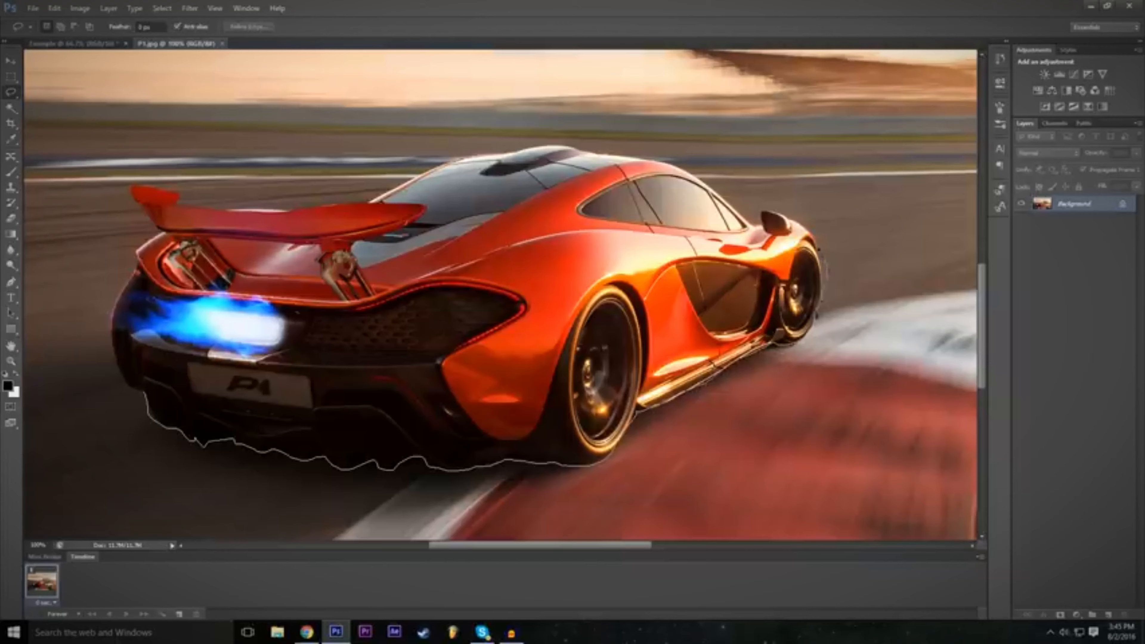
mouse_move(809, 228)
mouse_down()
mouse_move(765, 210)
mouse_move(762, 228)
mouse_move(659, 165)
mouse_move(543, 148)
mouse_move(480, 155)
mouse_move(370, 209)
mouse_move(215, 208)
mouse_move(169, 194)
mouse_up()
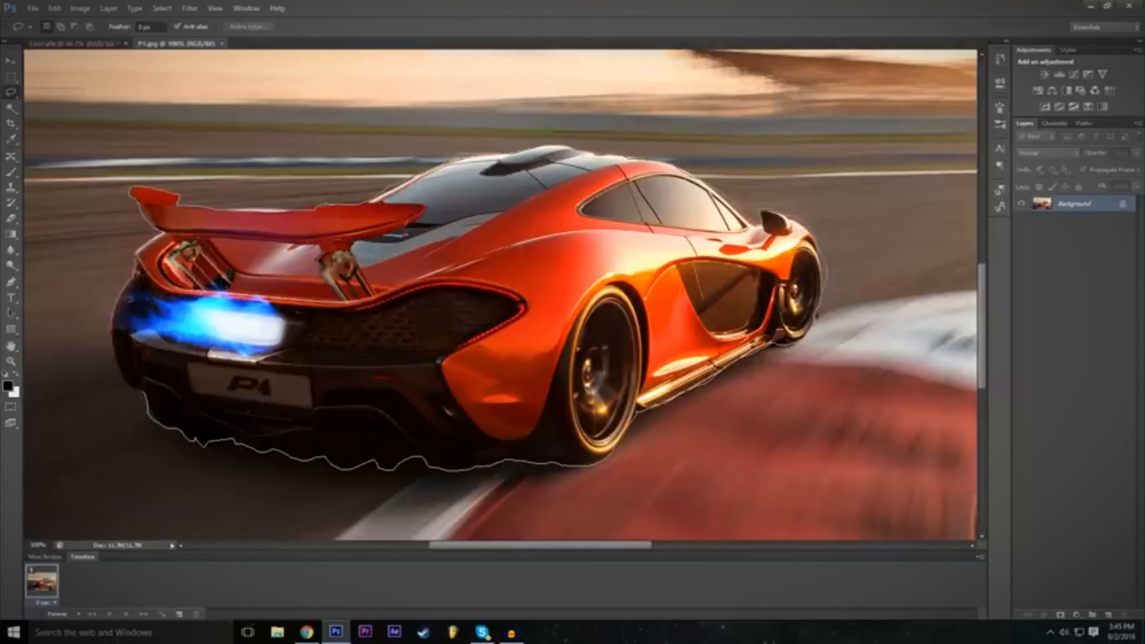
mouse_move(110, 321)
mouse_down()
mouse_move(119, 361)
mouse_move(153, 400)
mouse_up()
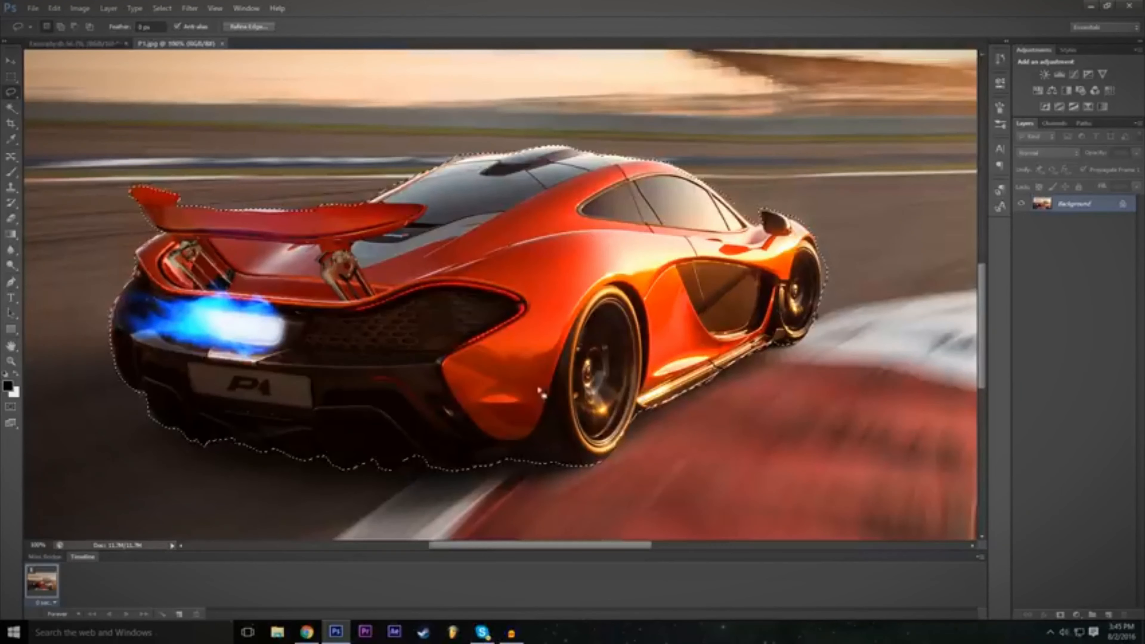
Convert the locked Background into a regular layer named Mclaren, keeping the car selection active
scroll(526, 383, down, 1)
scroll(527, 383, up, 1)
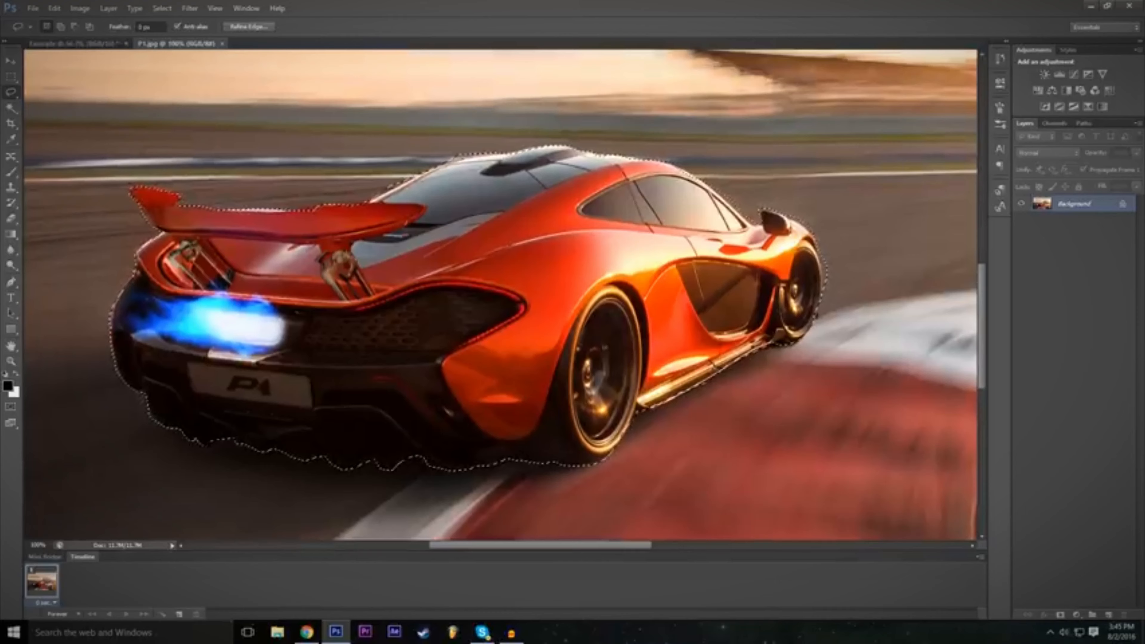
click(38, 545)
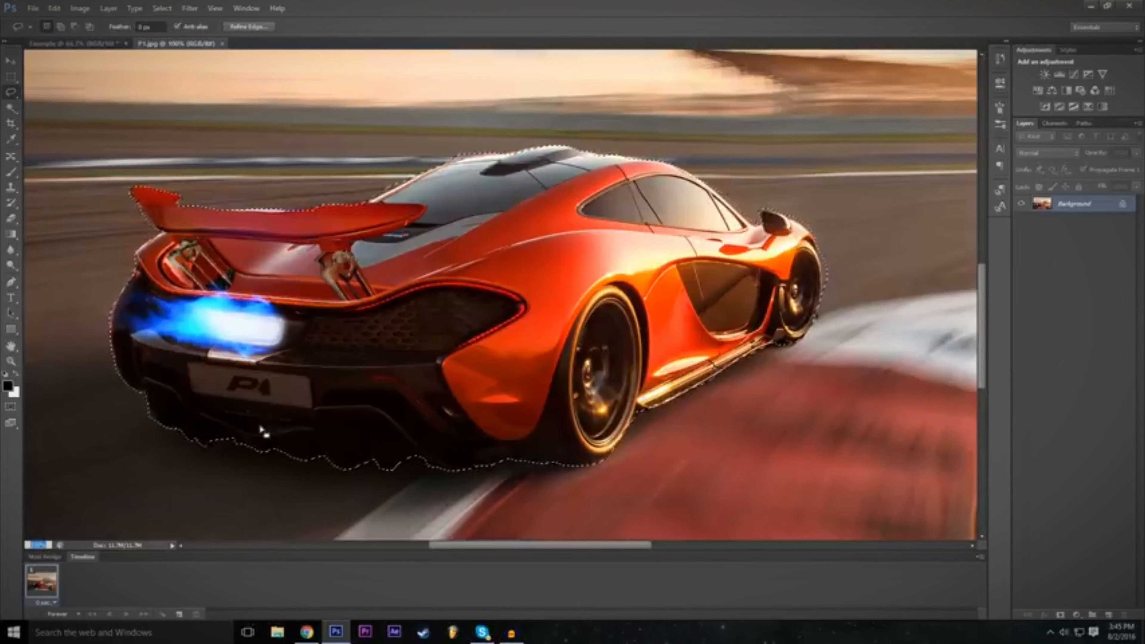
text(50)
key(Return)
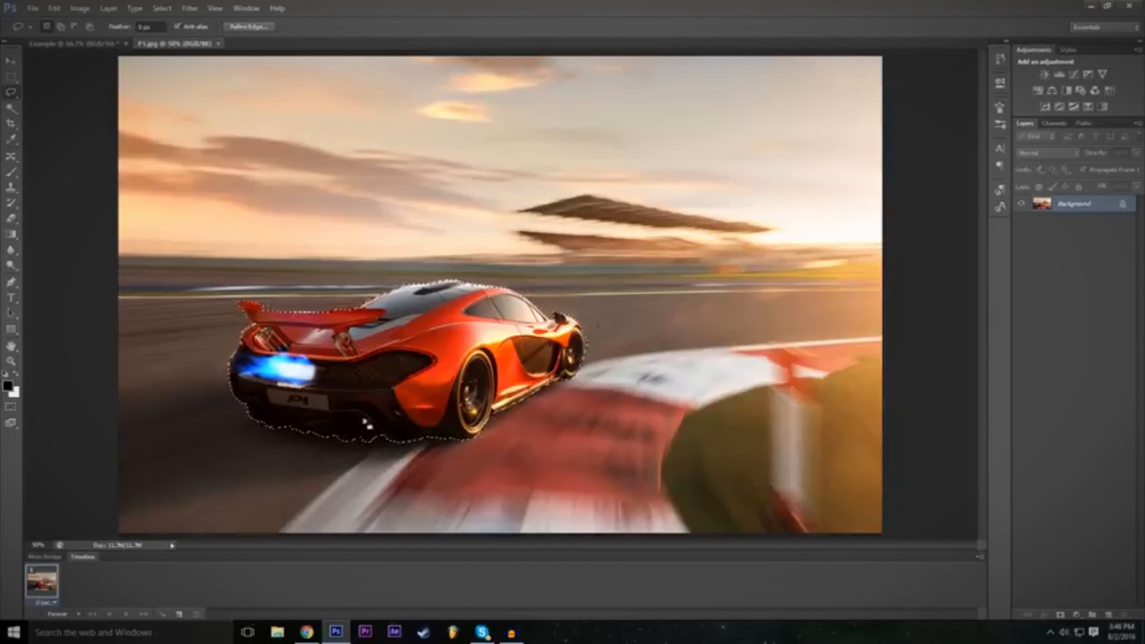
double_click(1125, 207)
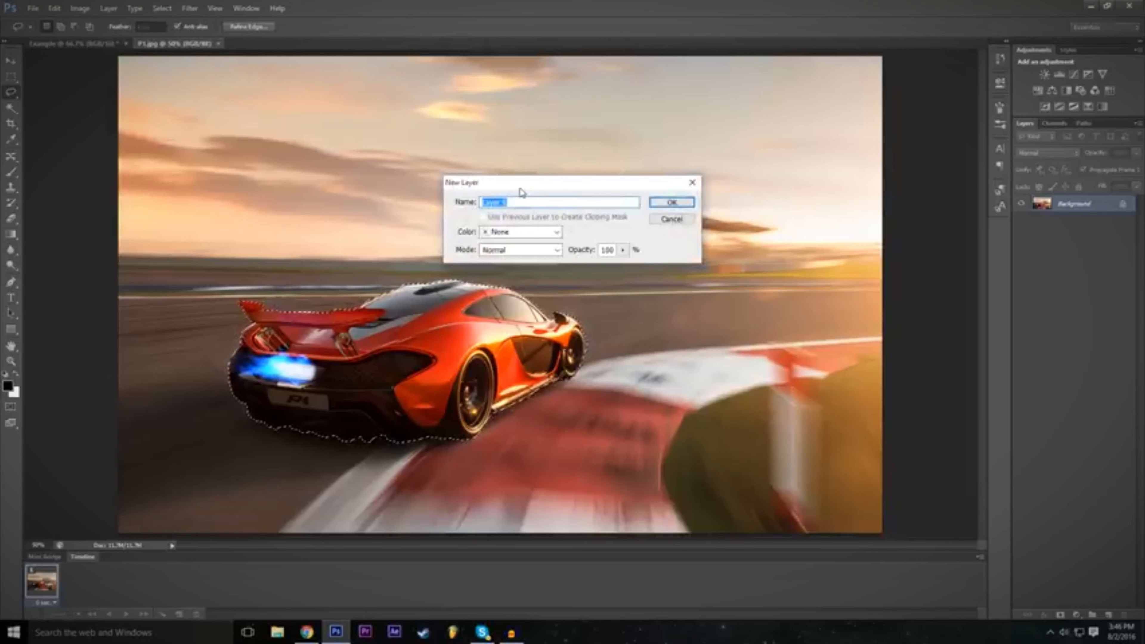
text(Mclaren)
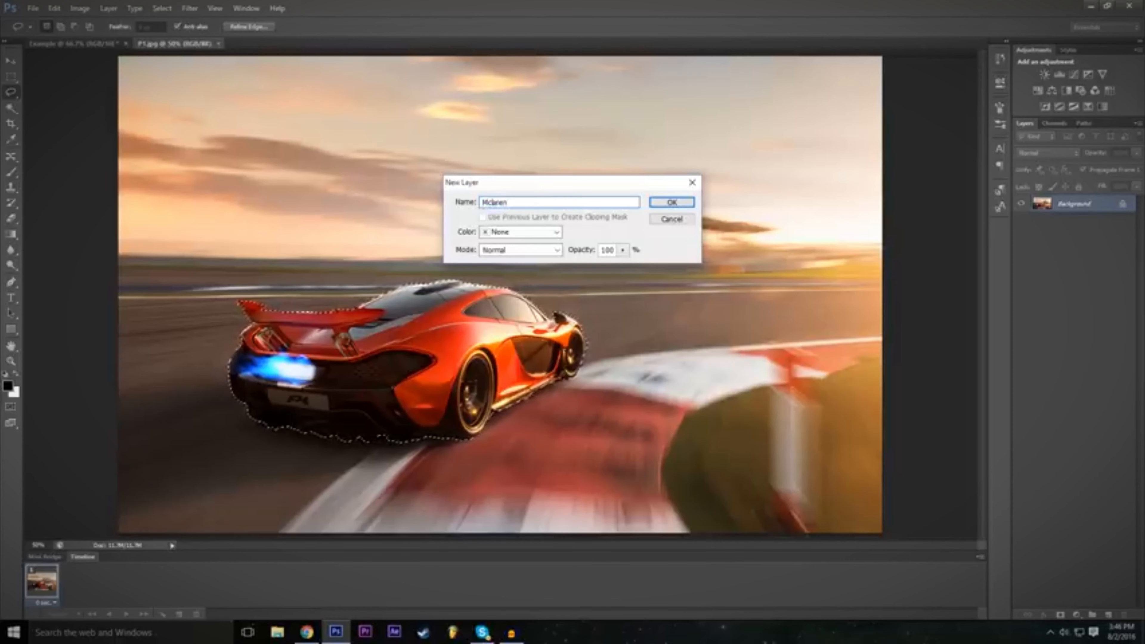
key(Return)
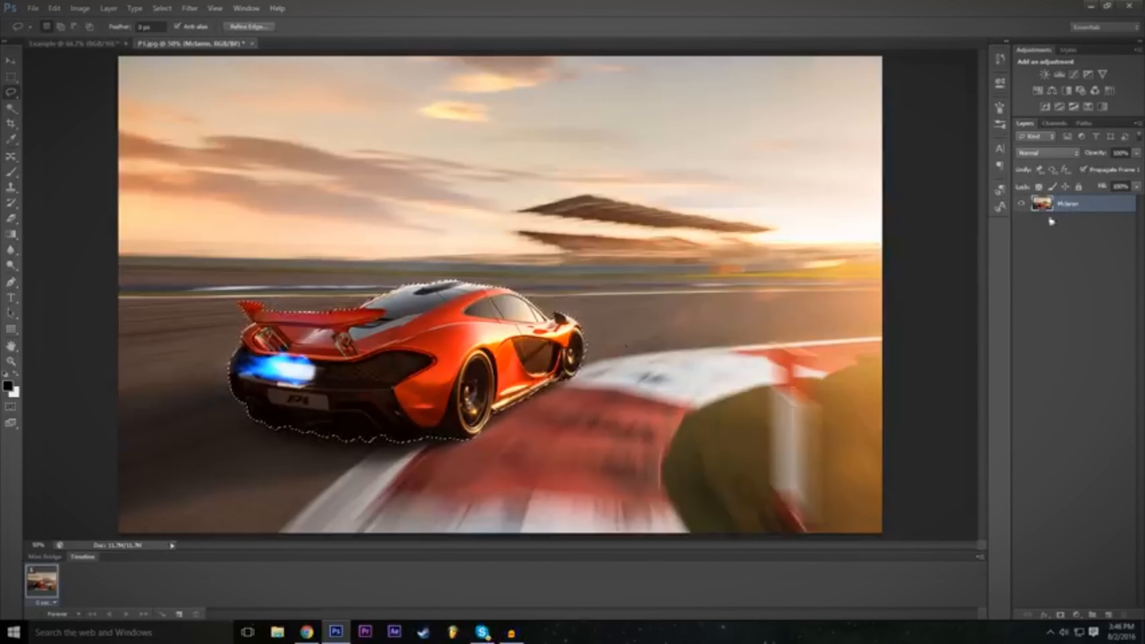
Copy the selected car onto a layer of its own and check the cutout by hiding and reshowing the Mclaren layer
key(ctrl+c)
key(ctrl+v)
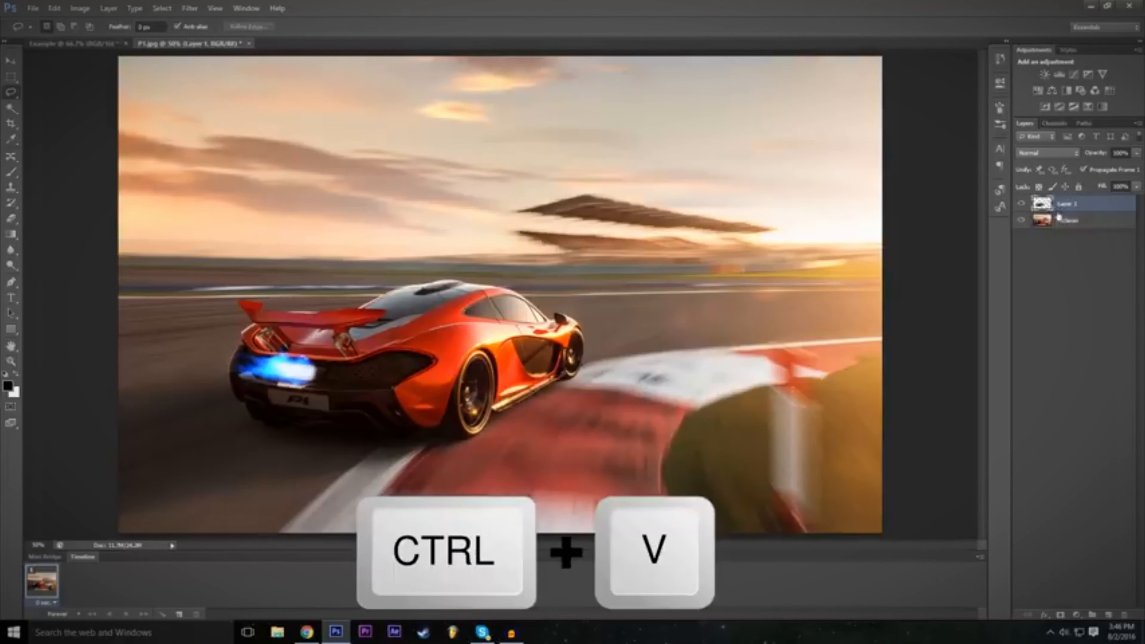
click(1022, 221)
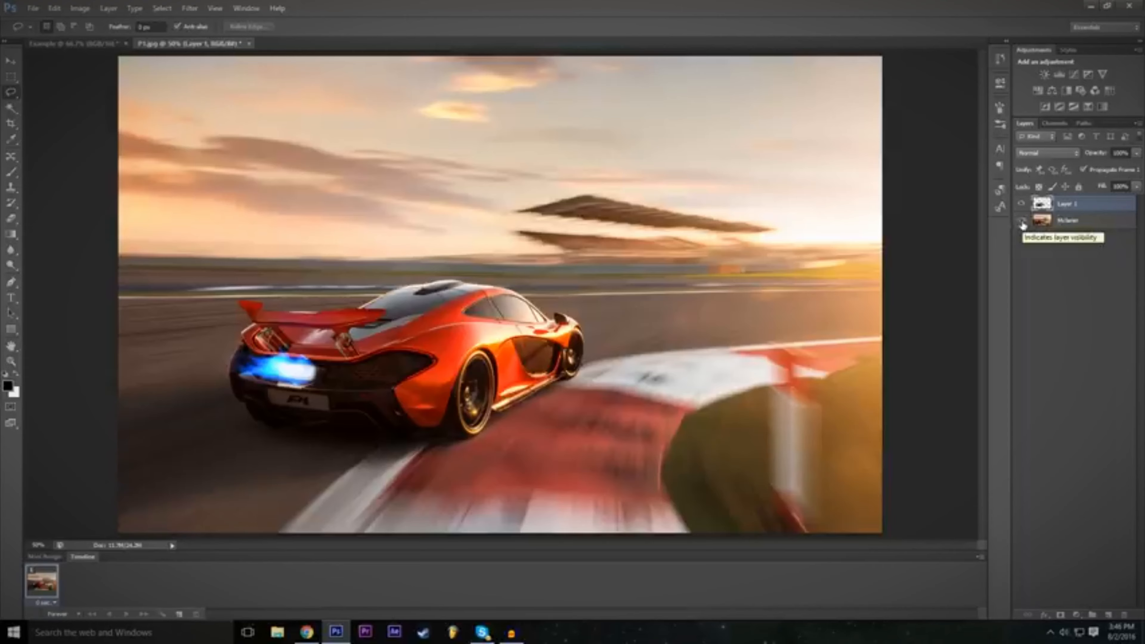
click(1022, 221)
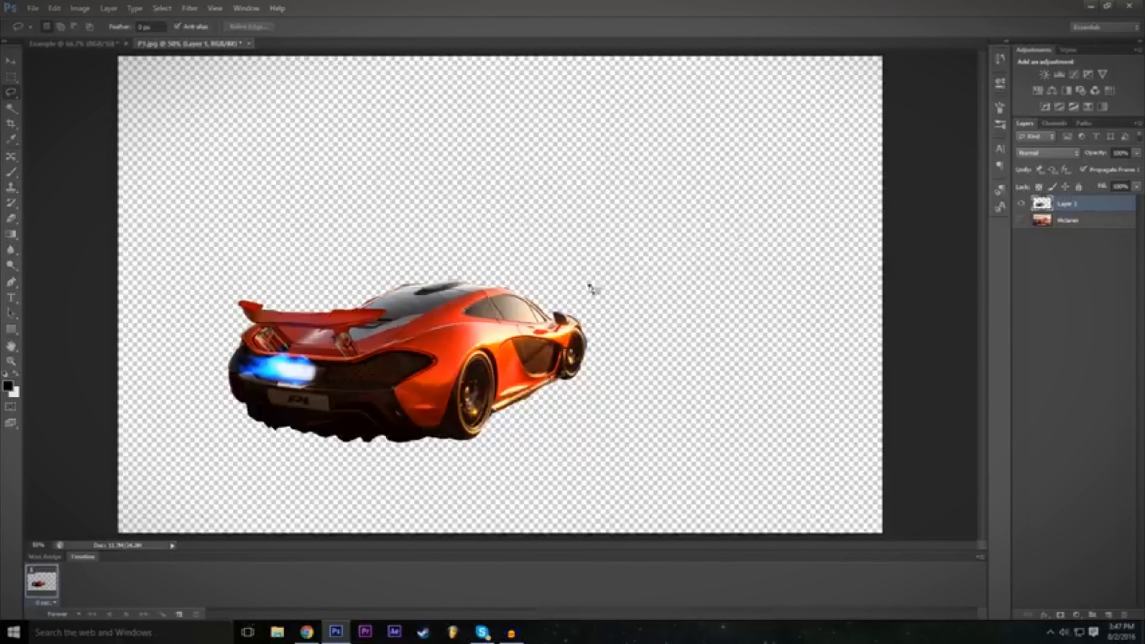
click(1022, 220)
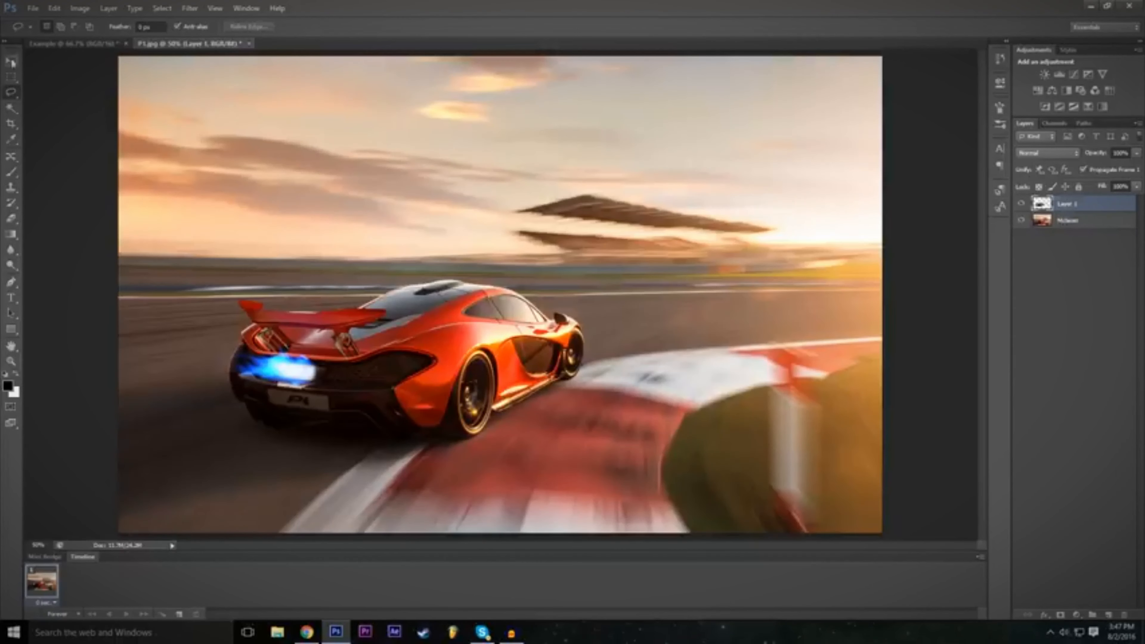
Move the car copy around the photo with the Move tool and leave it slightly above and right of the original car
key(v)
mouse_move(453, 353)
mouse_down()
mouse_move(626, 370)
mouse_move(315, 311)
mouse_move(484, 341)
mouse_up()
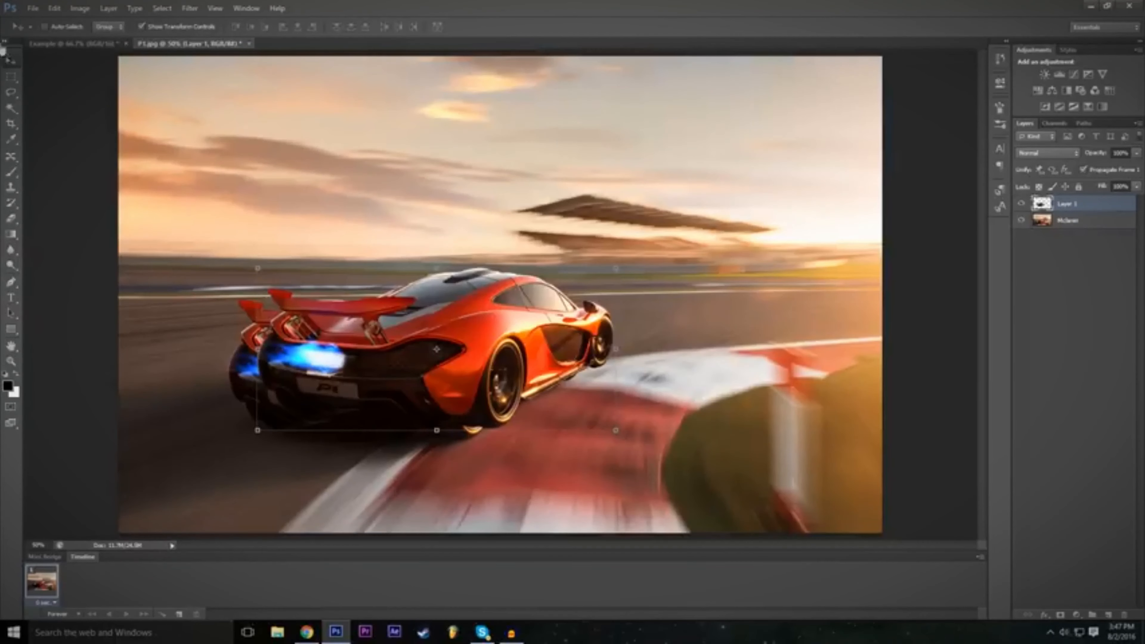
drag(474, 352, 577, 385)
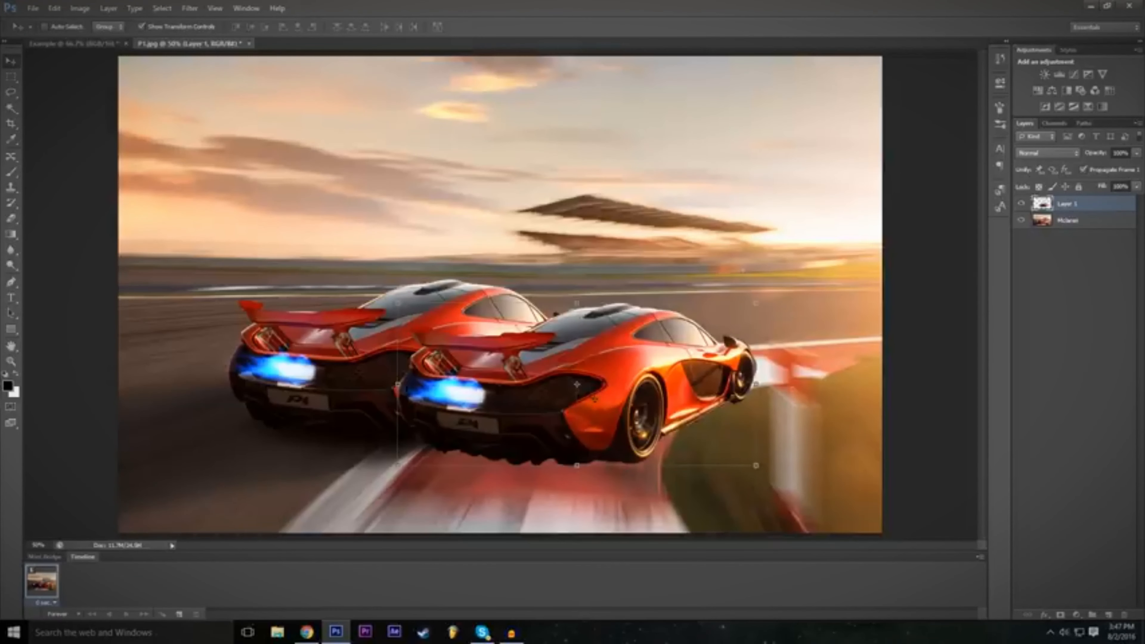
drag(594, 398, 512, 351)
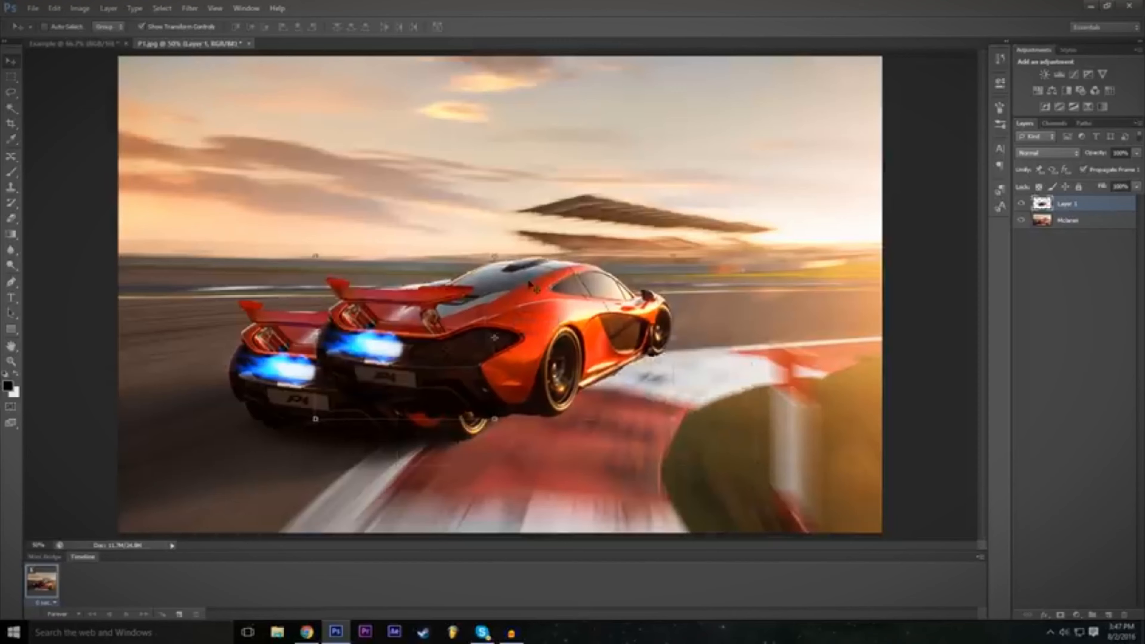
Free-transform the car copy to a width of -100% to mirror it, and place it right of the original car
key(ctrl+t)
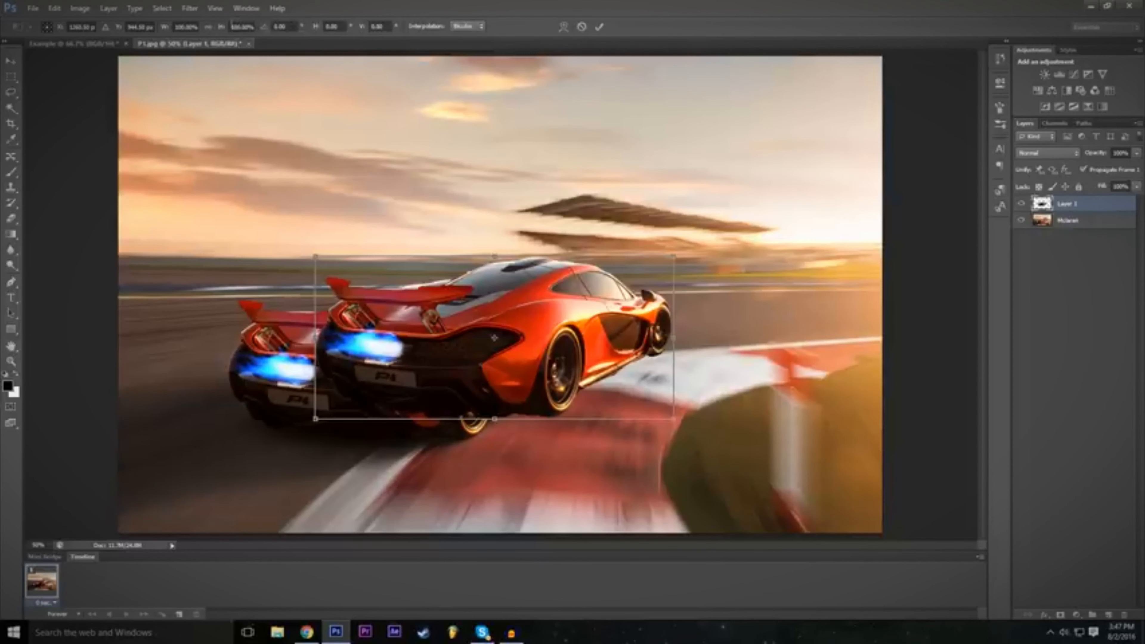
click(232, 25)
text(-)
key(BackSpace)
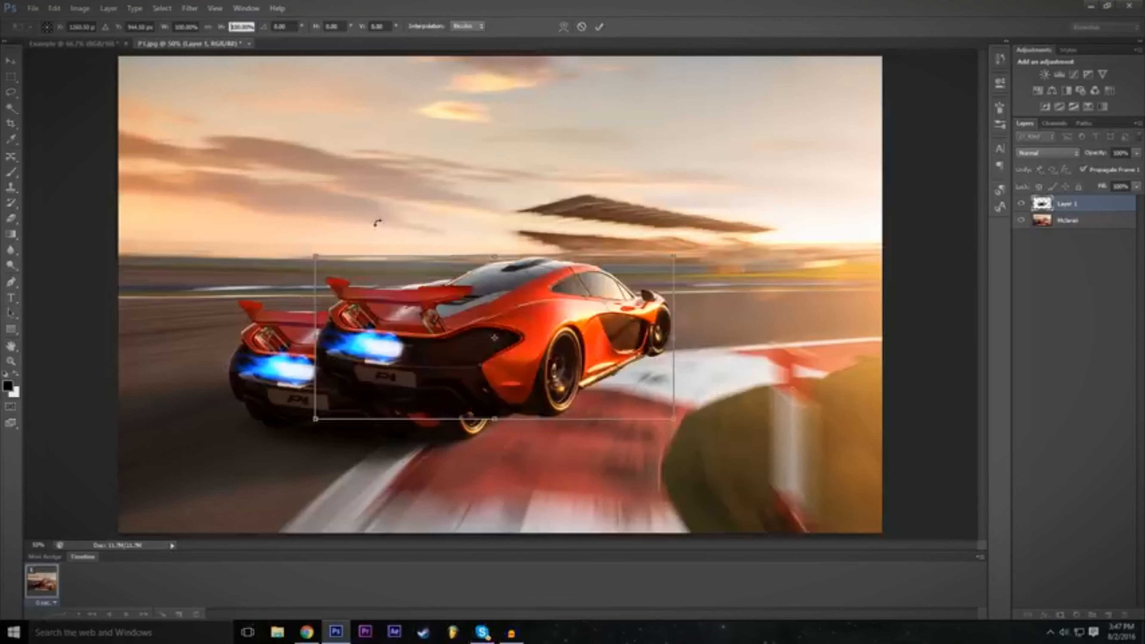
click(181, 27)
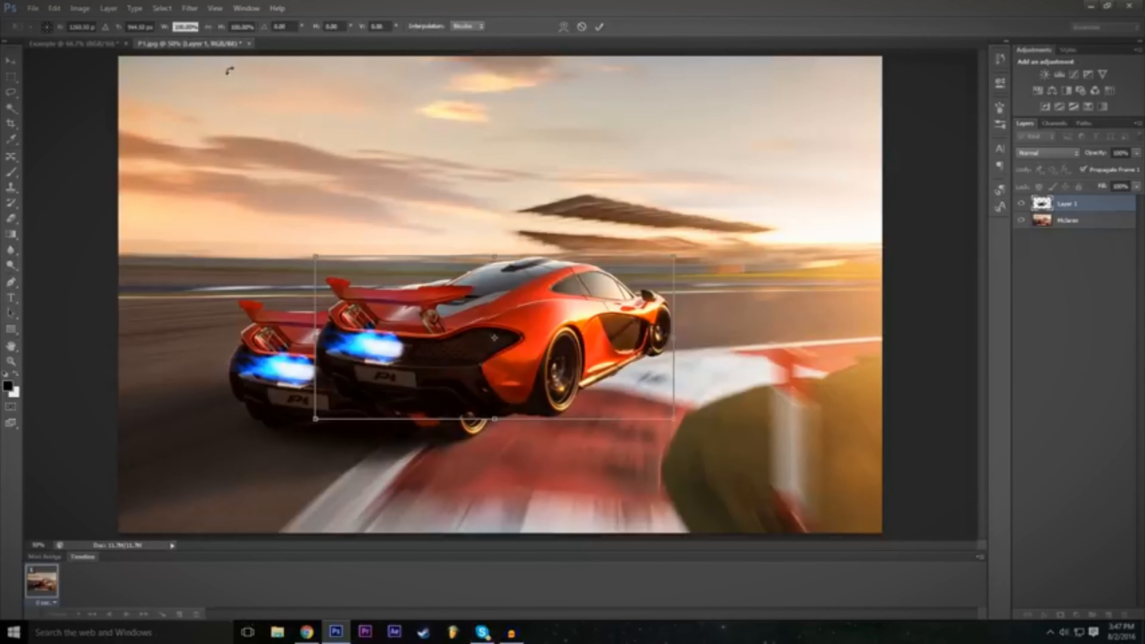
text(-100)
key(Return)
drag(514, 334, 775, 403)
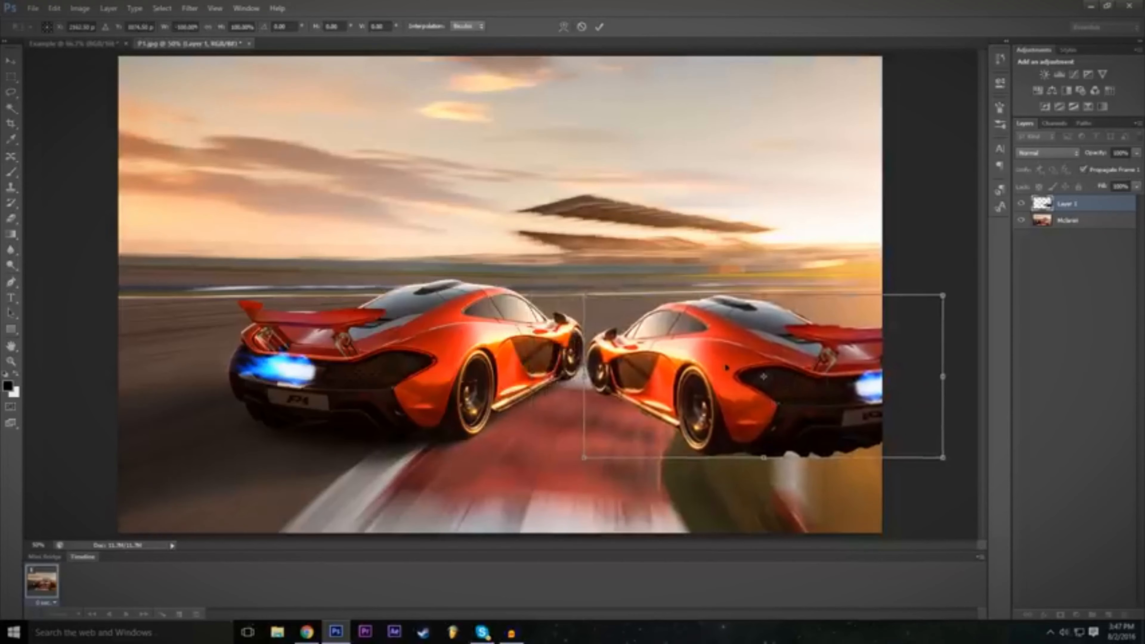
Try squeezing the mirrored car's width over the original car, and set its width back to -100%
drag(764, 376, 484, 331)
drag(666, 331, 584, 328)
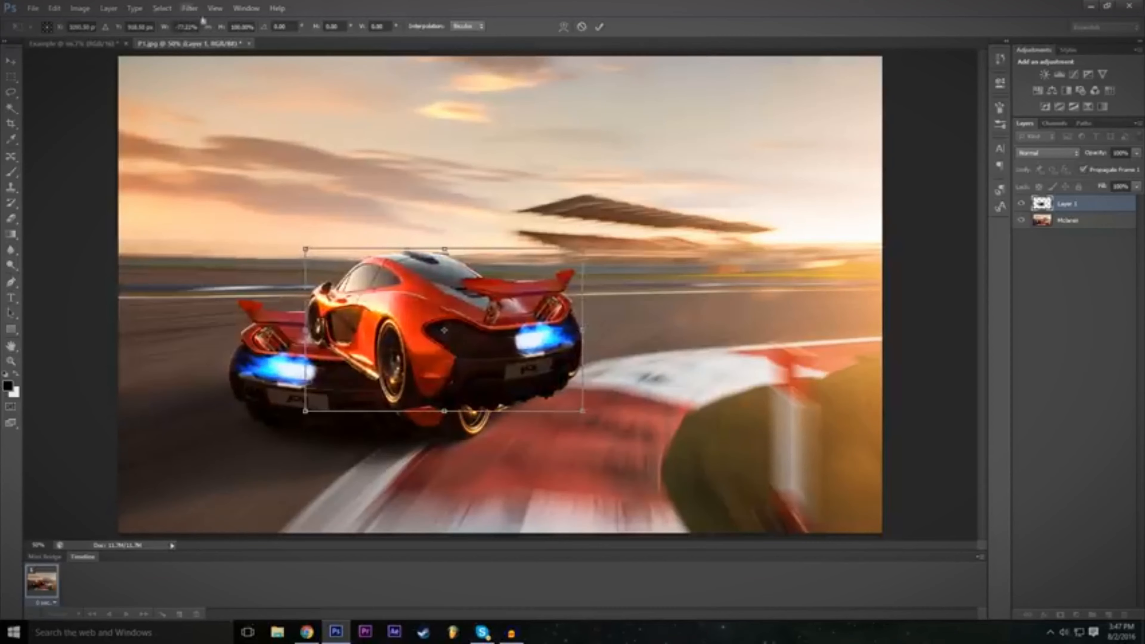
click(189, 23)
double_click(195, 25)
text(-100)
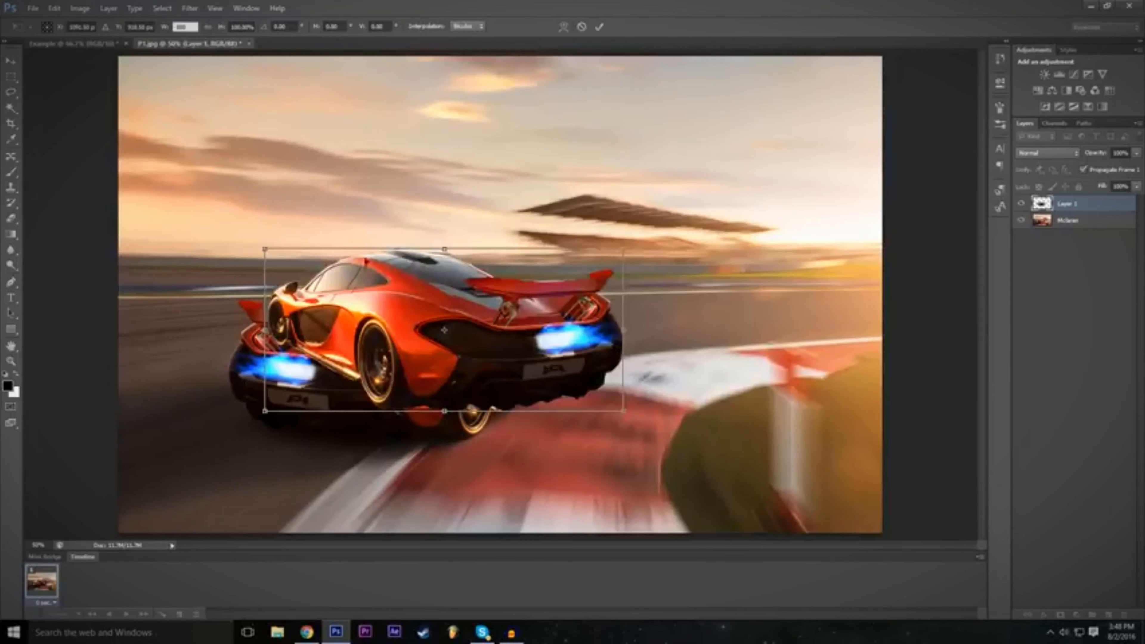
Place the mirrored car at the photo's right edge facing the original, rotate it about 9 degrees clockwise and apply the transform
drag(569, 344, 890, 385)
drag(765, 371, 766, 374)
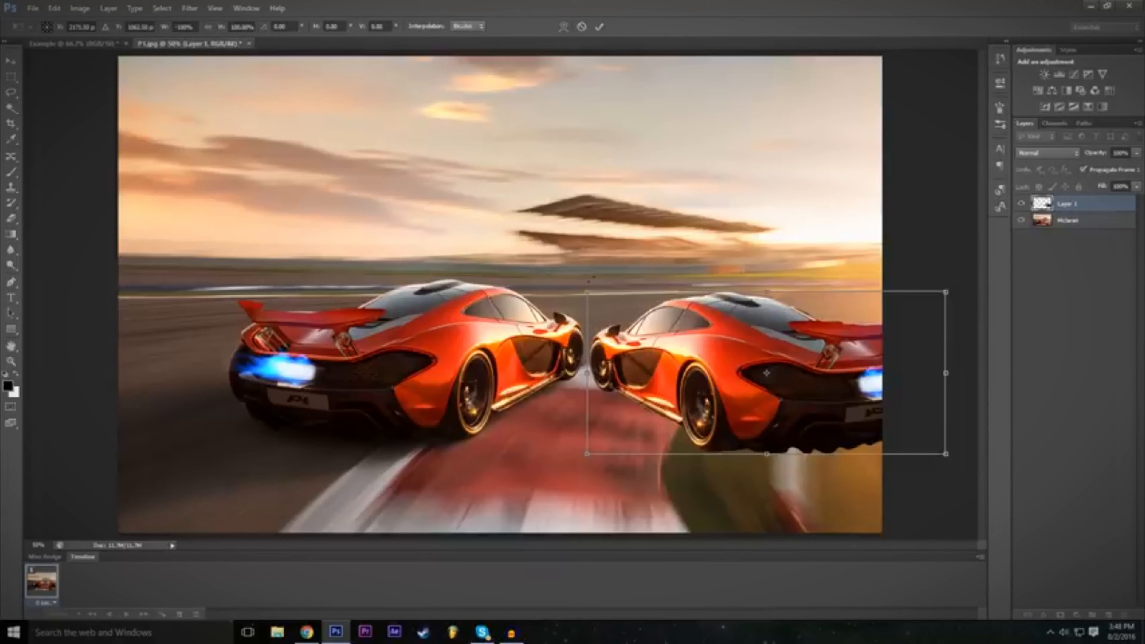
drag(592, 280, 607, 255)
drag(718, 346, 721, 370)
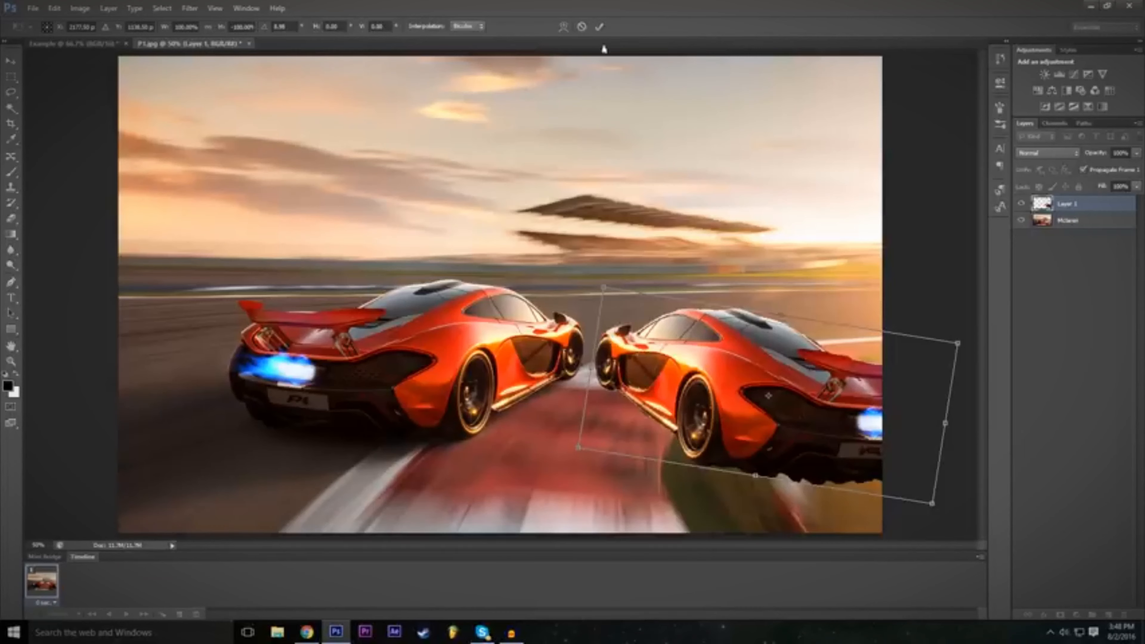
click(599, 26)
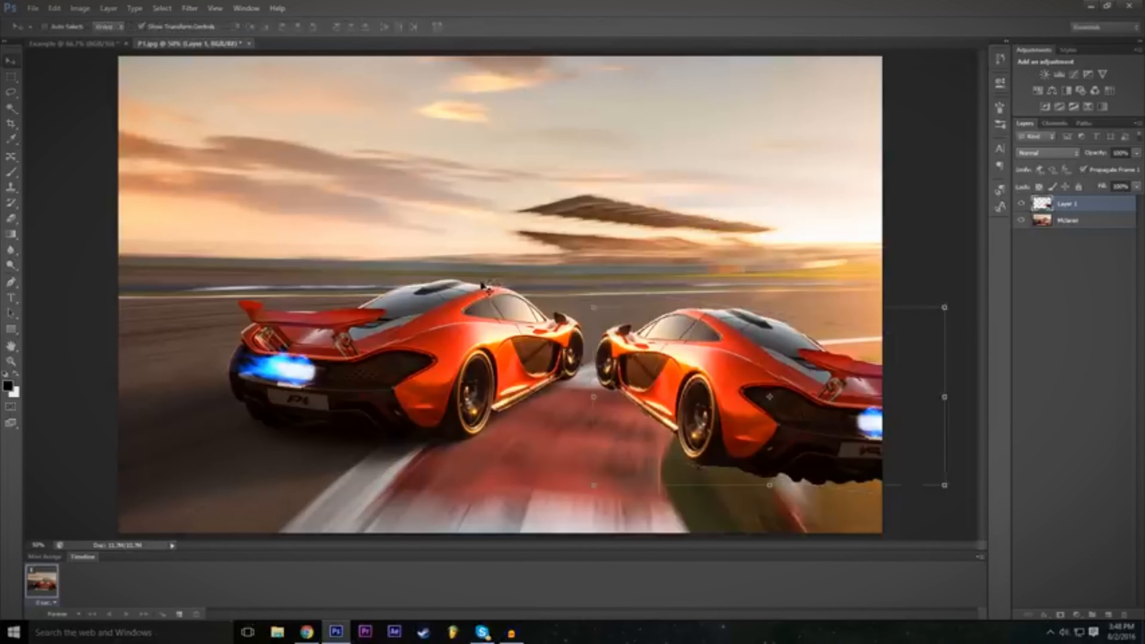
Add a Drop Shadow layer effect to the mirrored car and increase the shadow's size
click(1046, 614)
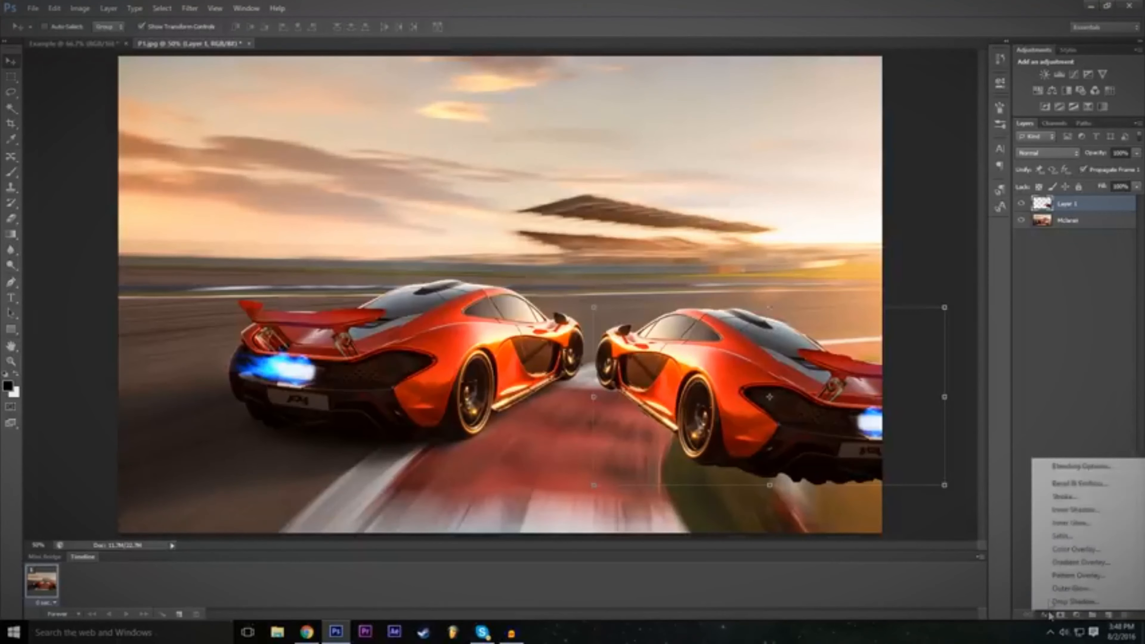
click(1081, 467)
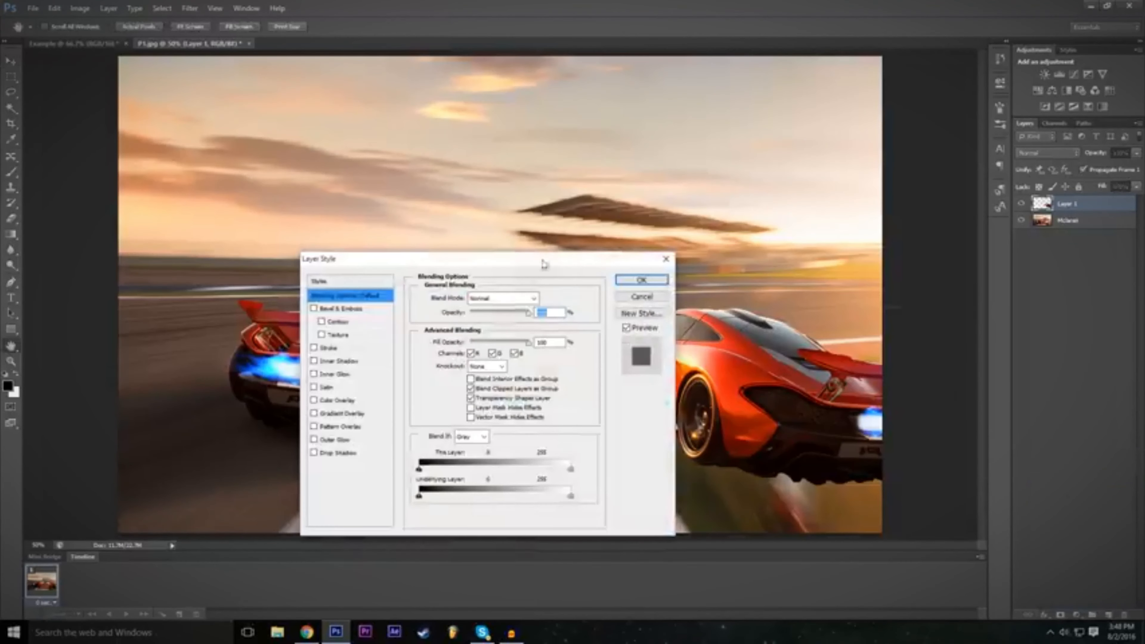
drag(544, 264, 488, 200)
click(259, 388)
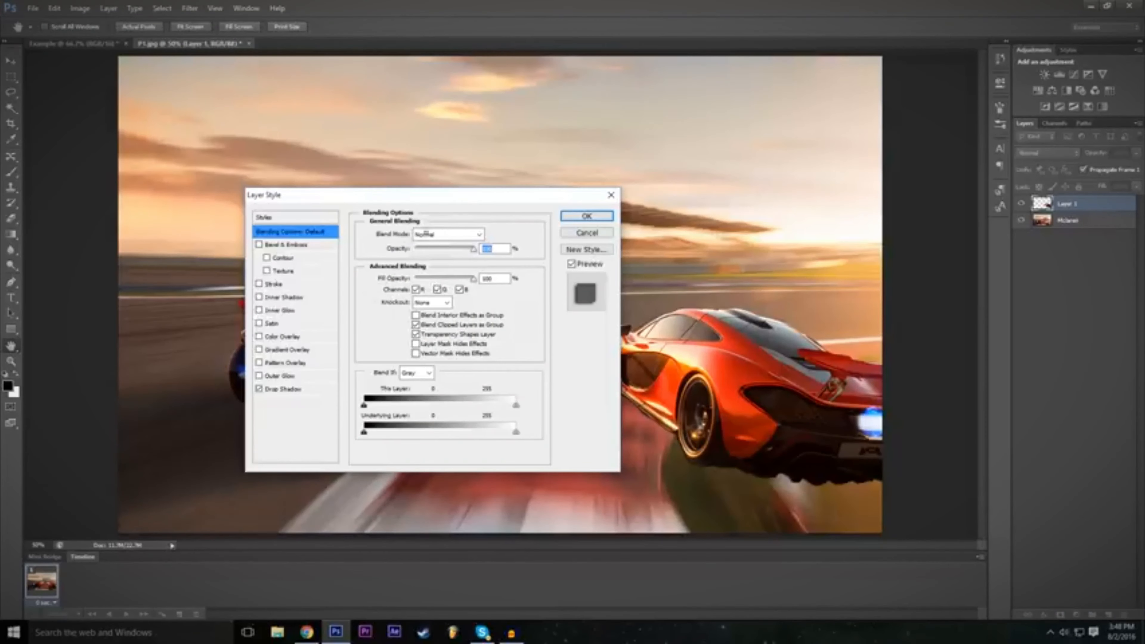
drag(444, 198, 358, 201)
click(226, 392)
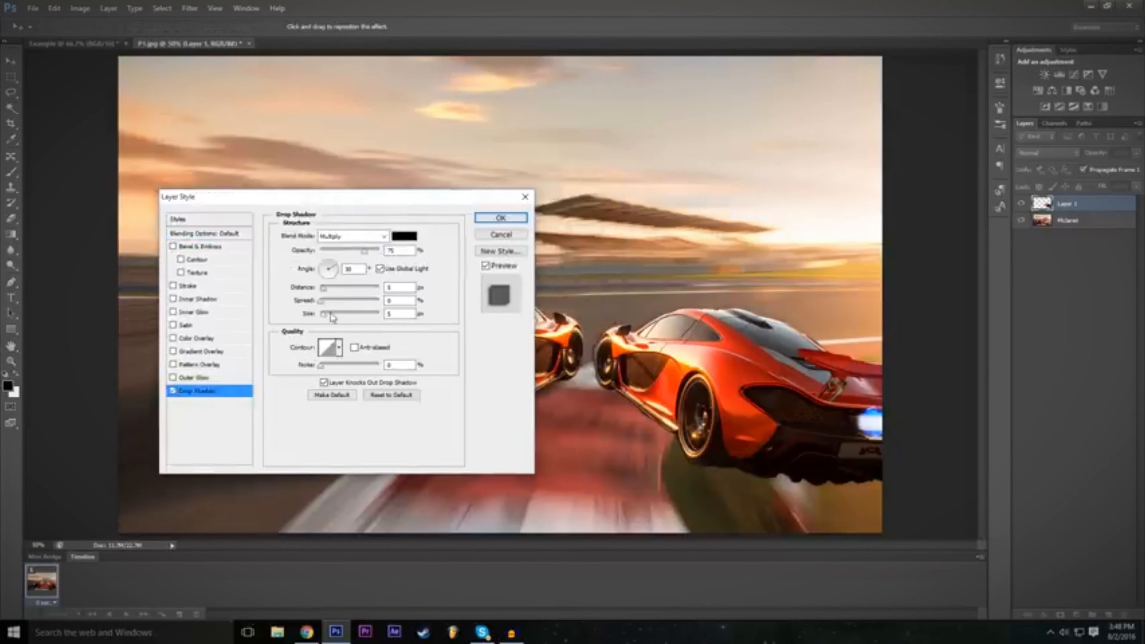
drag(332, 318, 339, 315)
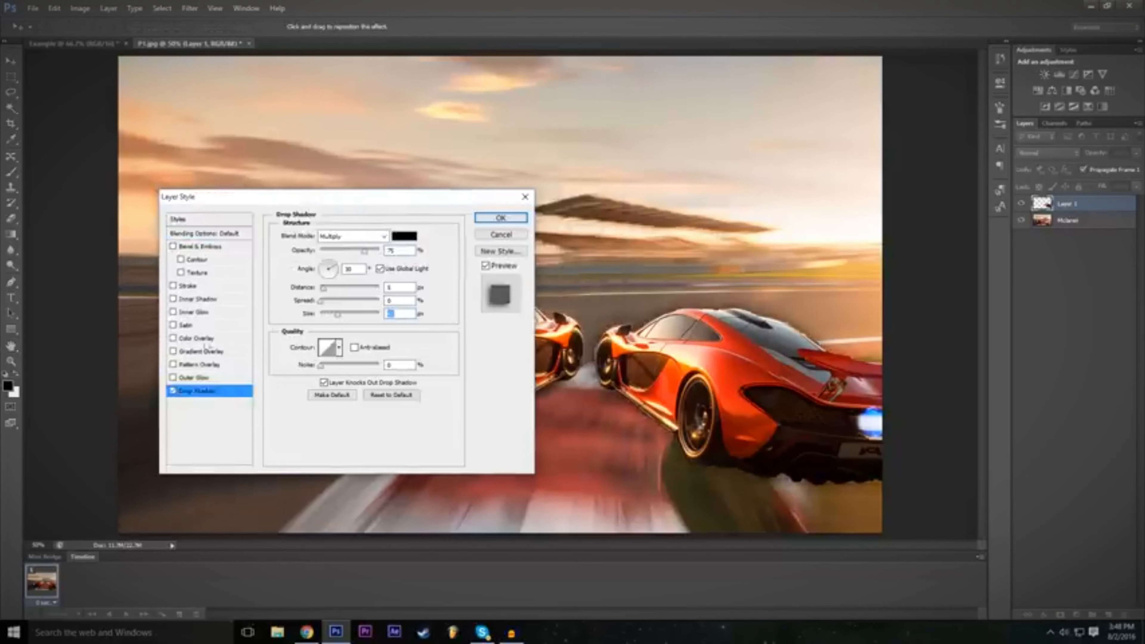
Add an Outer Glow effect to the mirrored car, increase the glow's size and apply the layer style
click(174, 378)
click(221, 379)
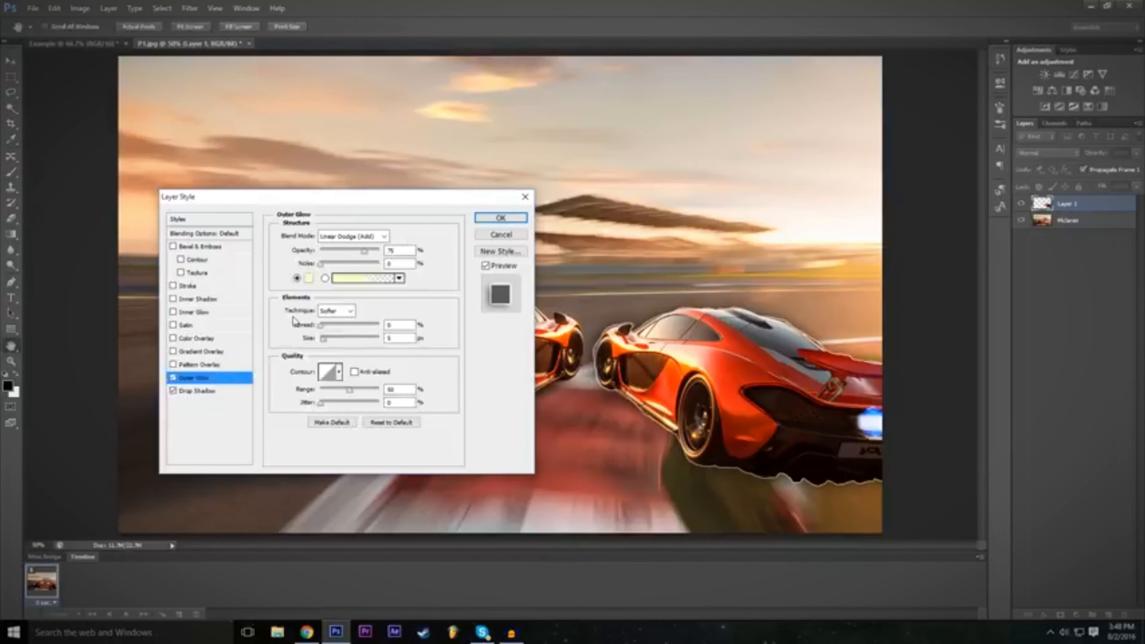
drag(323, 338, 341, 339)
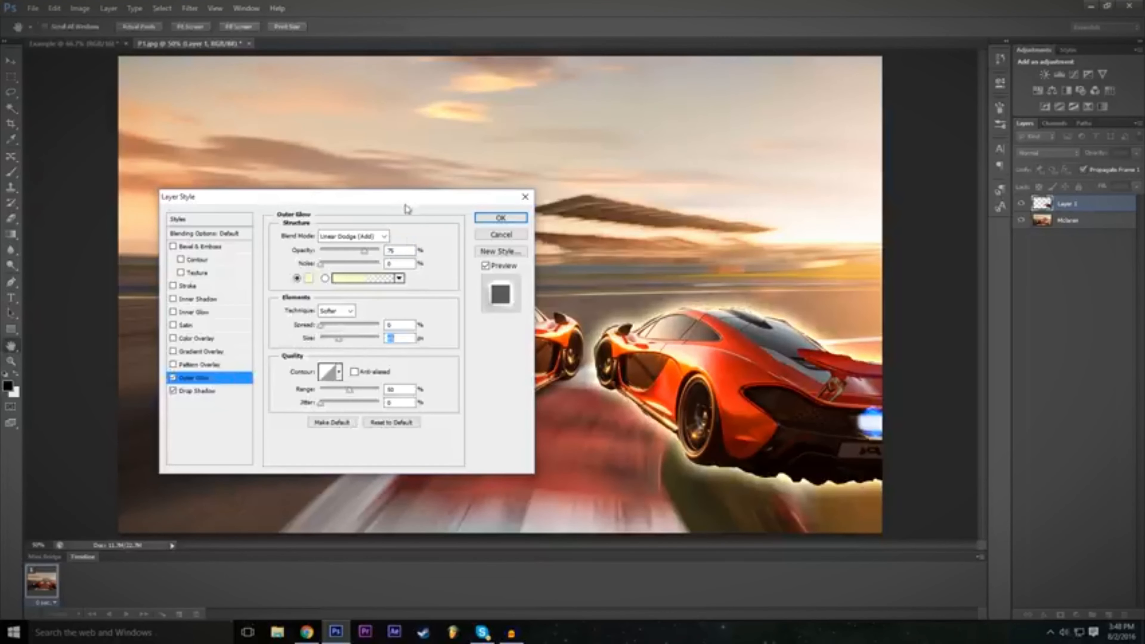
drag(405, 203, 456, 227)
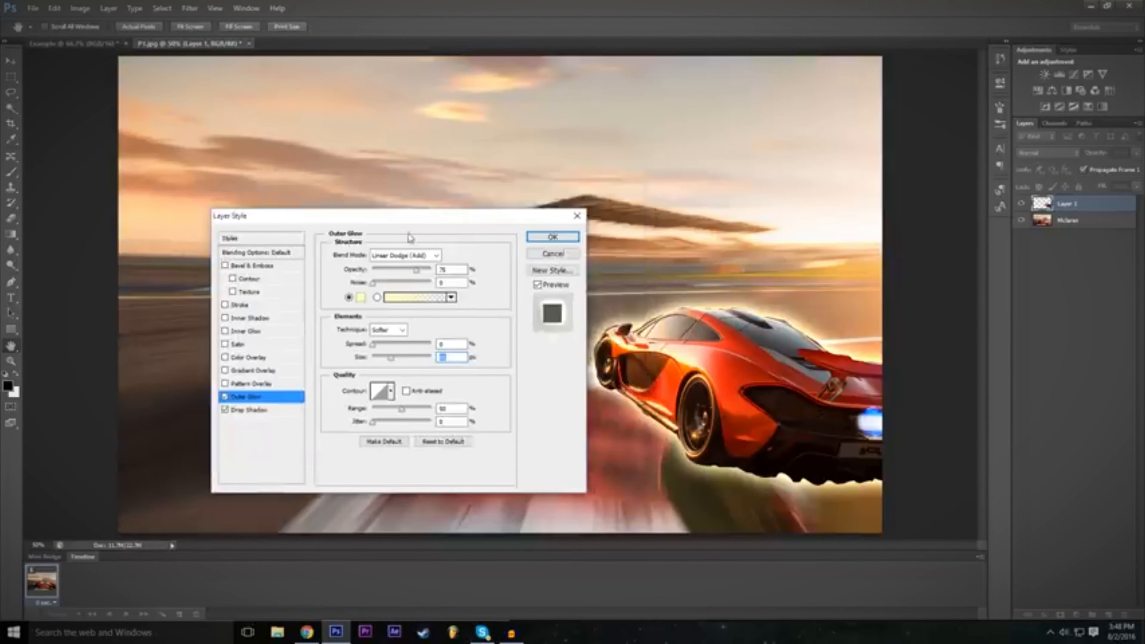
click(553, 238)
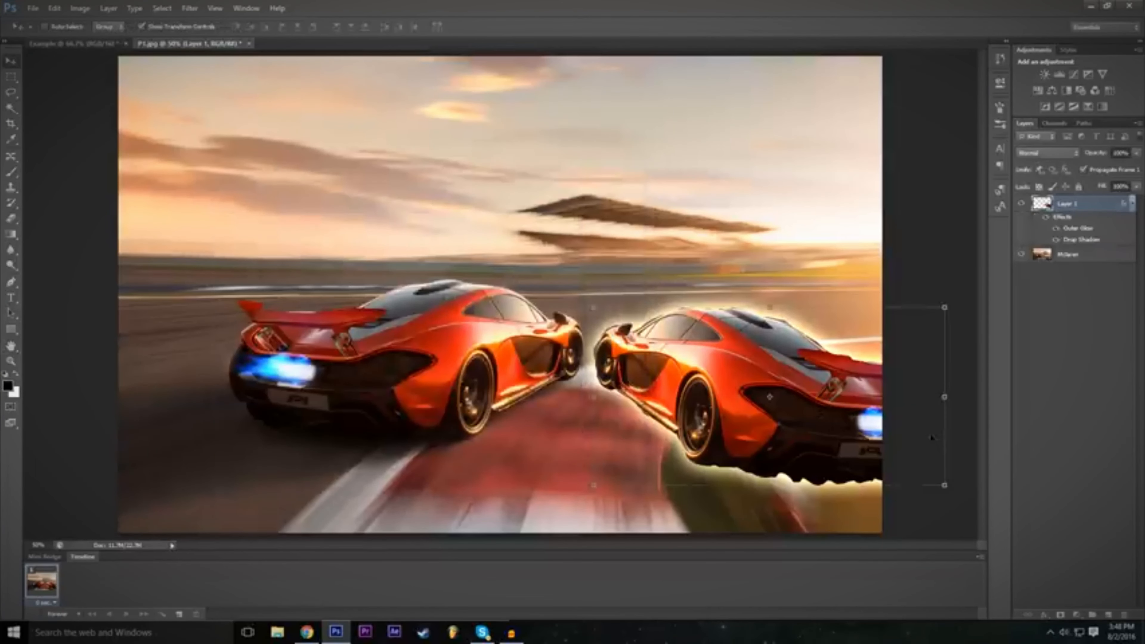
click(1086, 407)
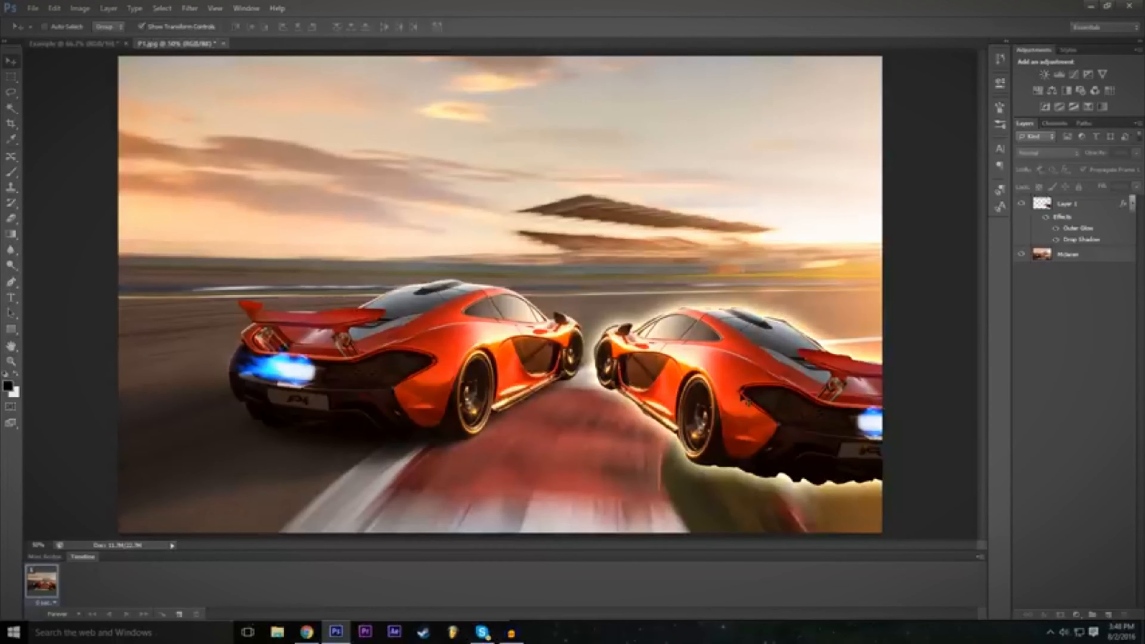
click(1037, 213)
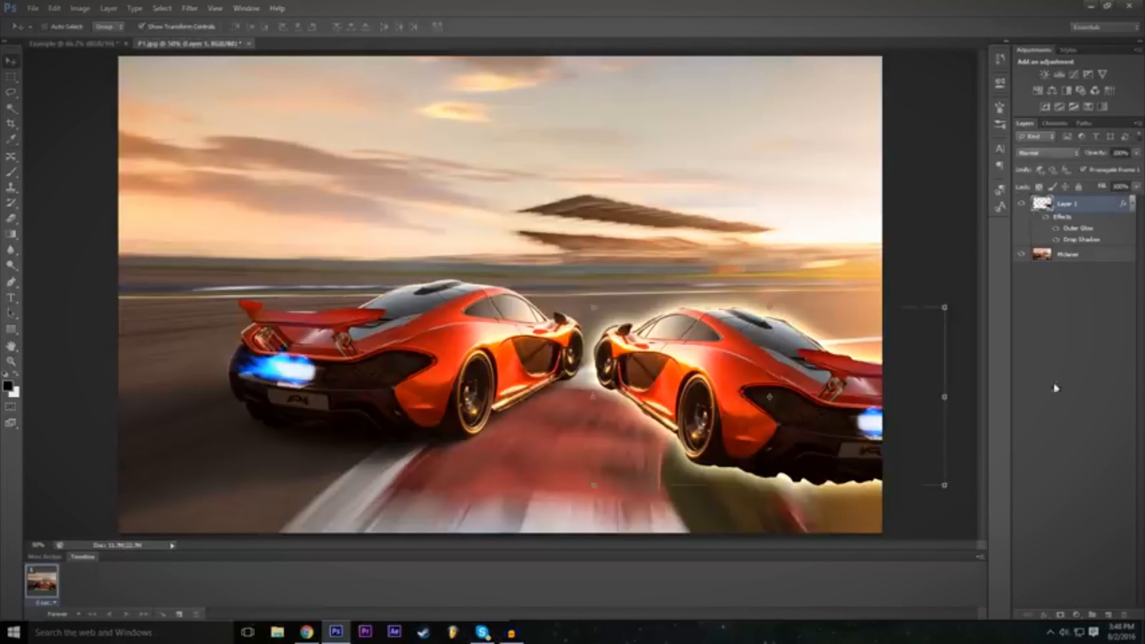
click(1066, 381)
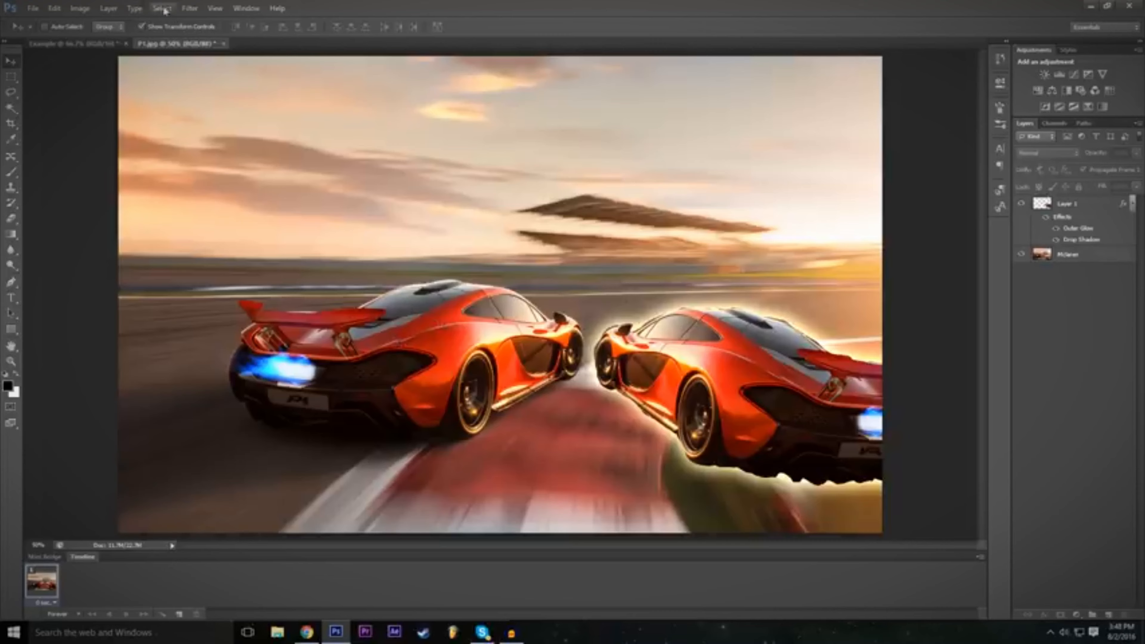
Create a Brightness/Contrast adjustment layer with the default name, color None, Normal mode and 100% opacity
click(110, 8)
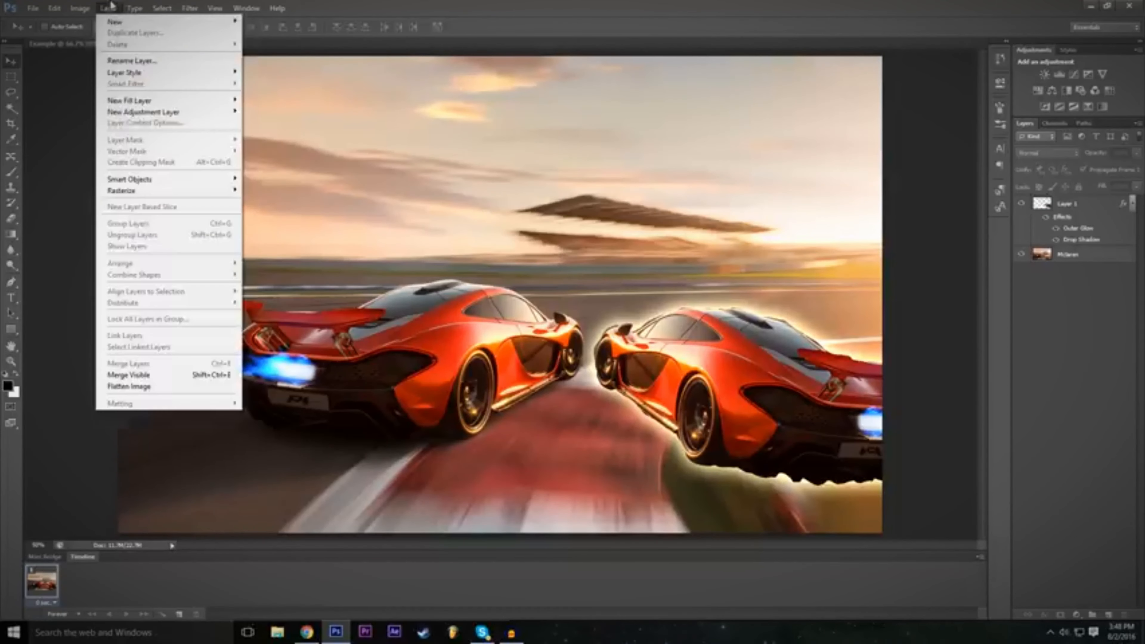
mouse_move(123, 24)
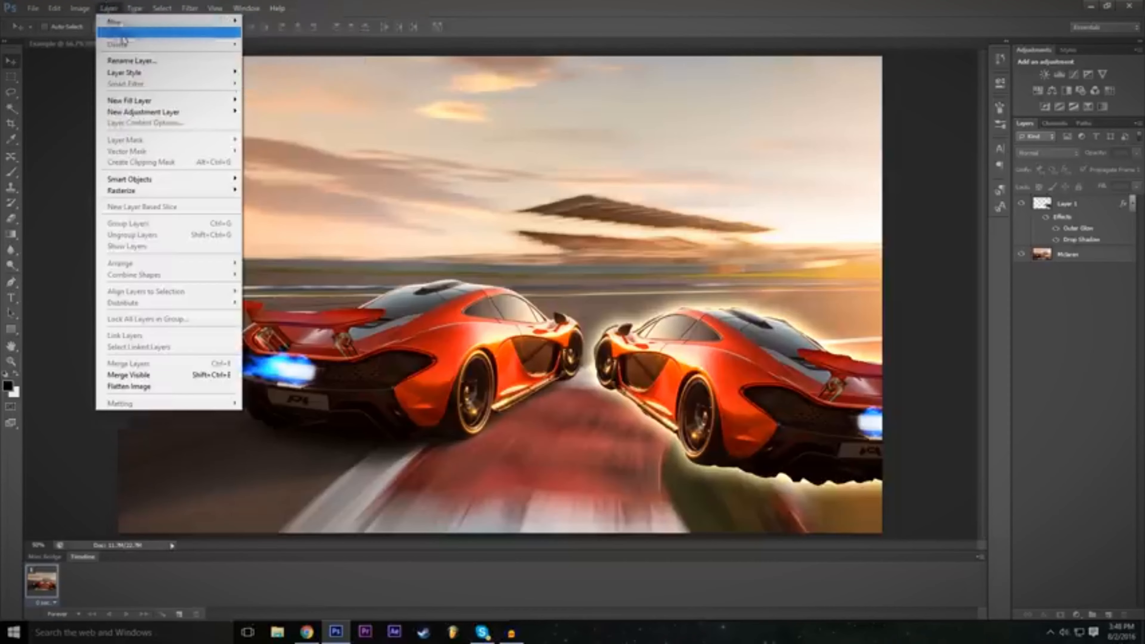
mouse_move(164, 111)
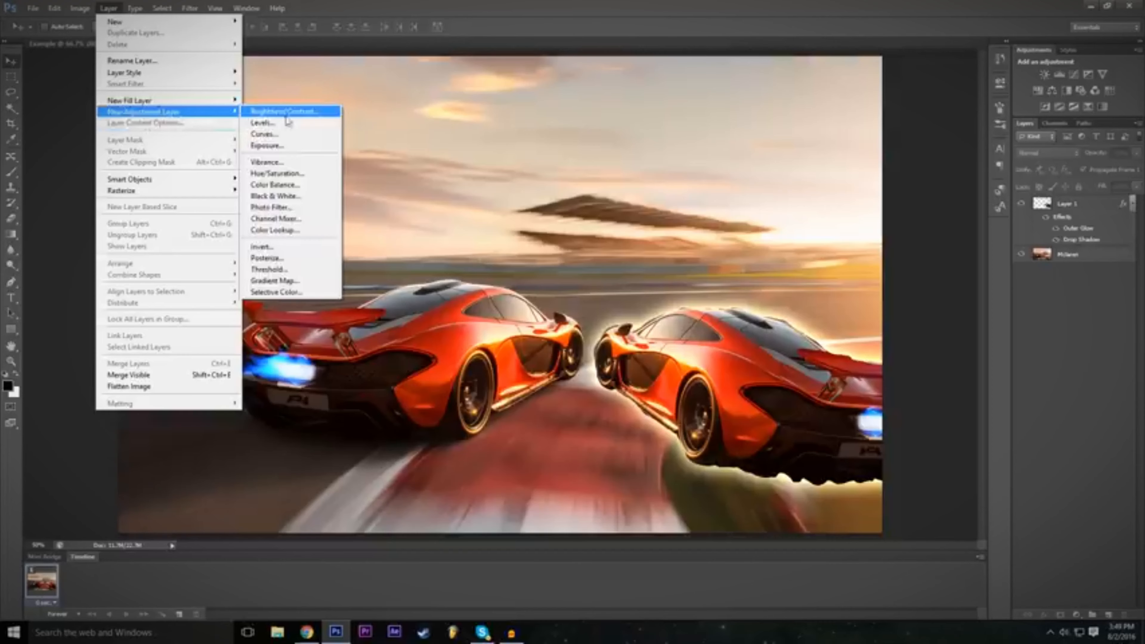
click(308, 114)
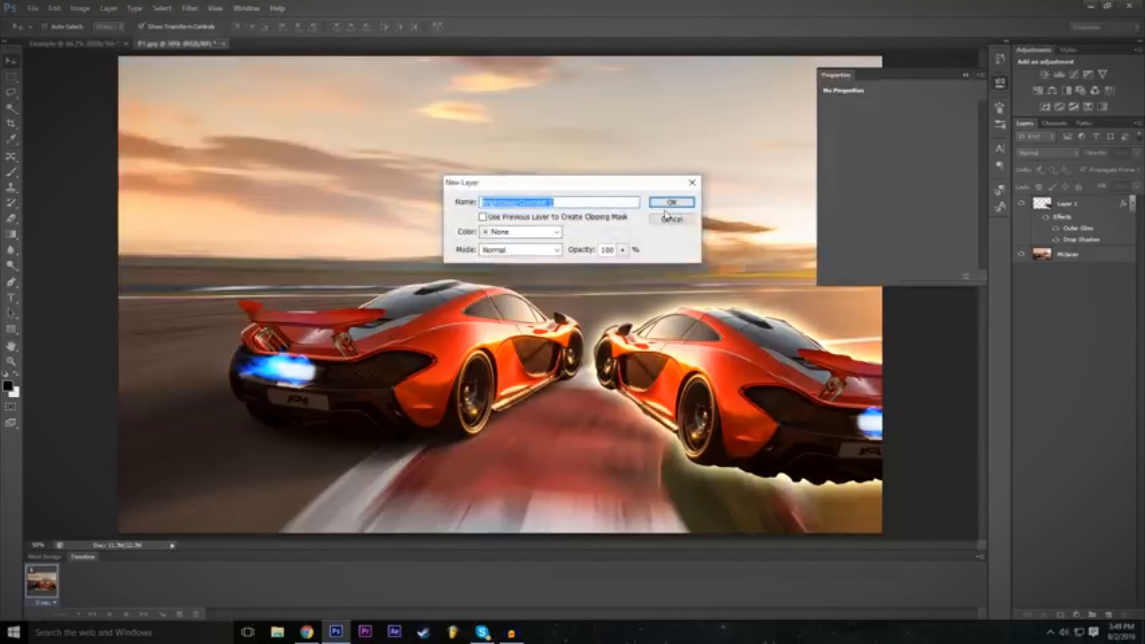
click(532, 233)
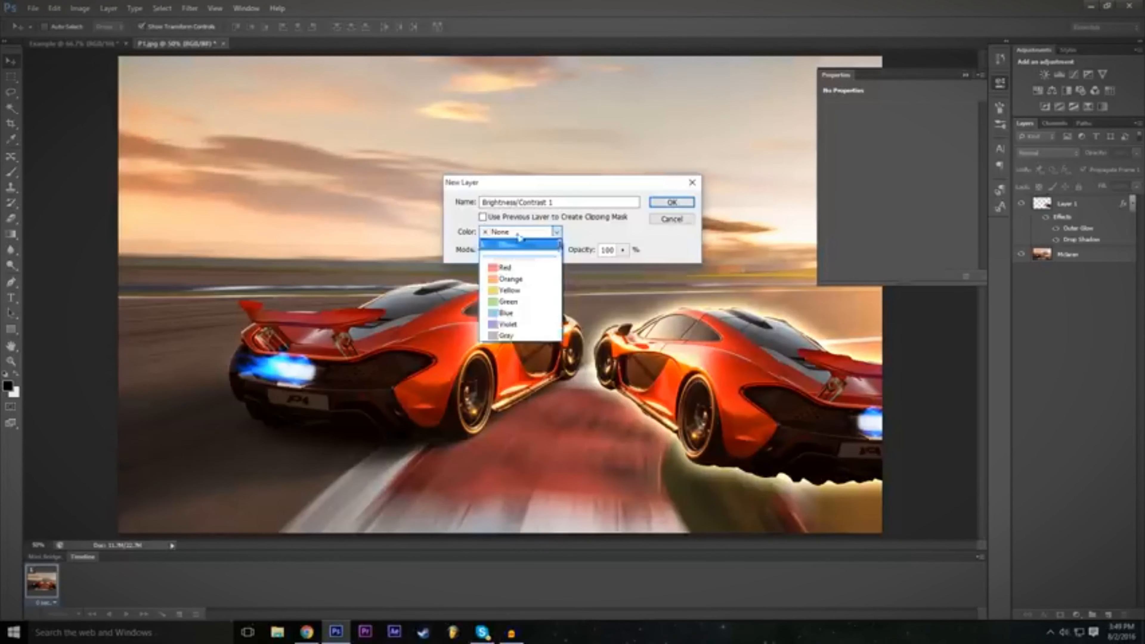
click(550, 235)
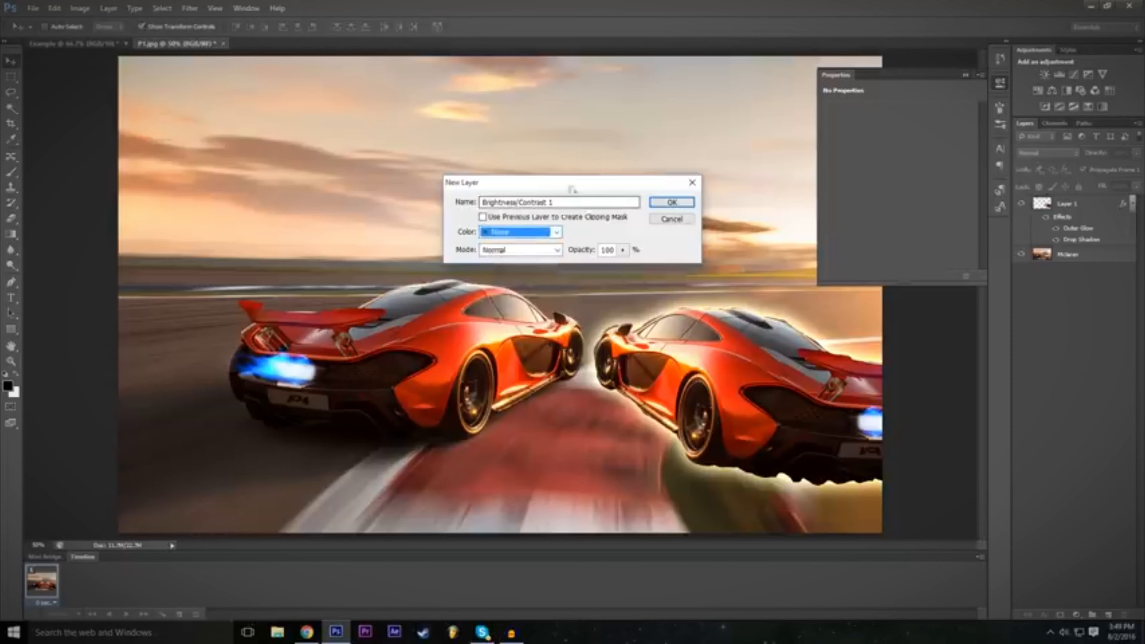
click(672, 203)
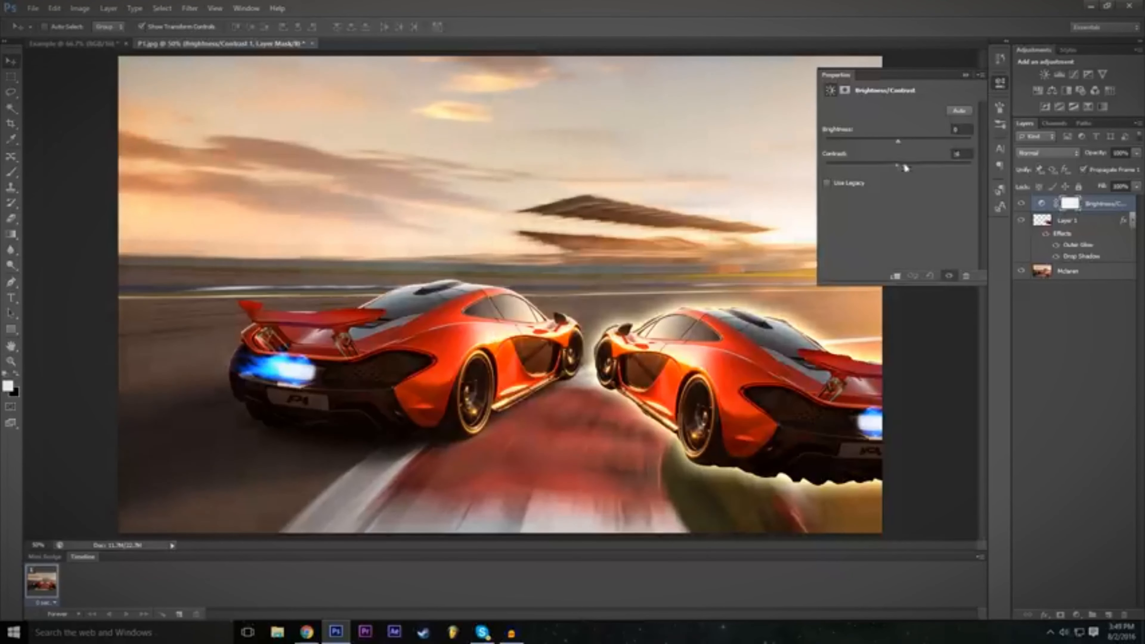
Set the adjustment's brightness to about -7 and contrast to about 40, and compare the image with the layer hidden and shown
drag(898, 166, 820, 199)
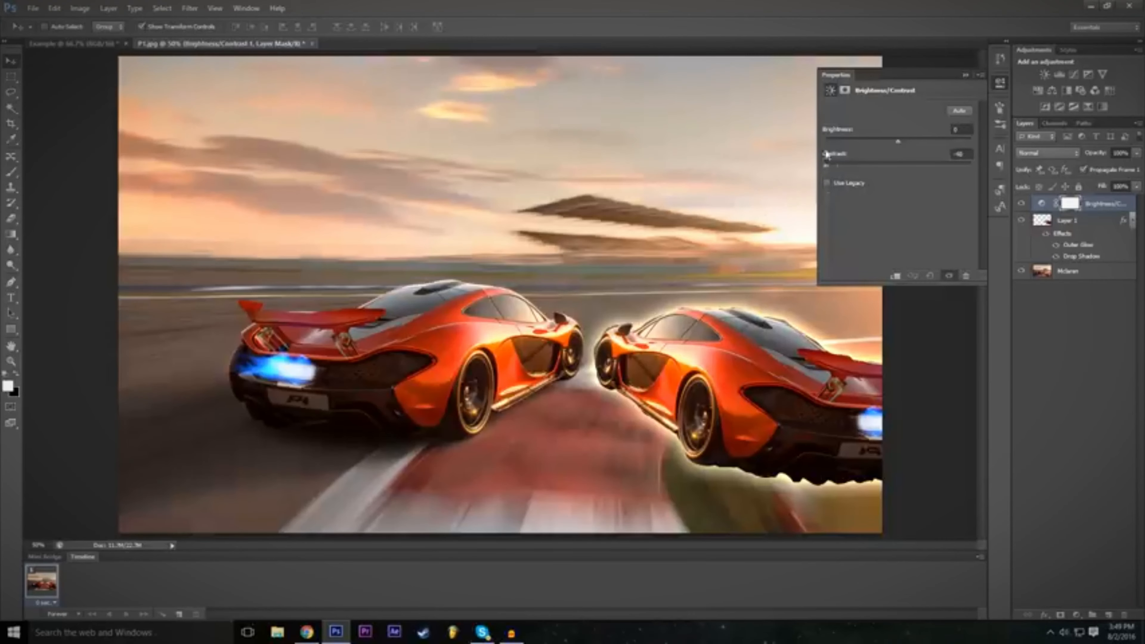
drag(811, 147, 895, 153)
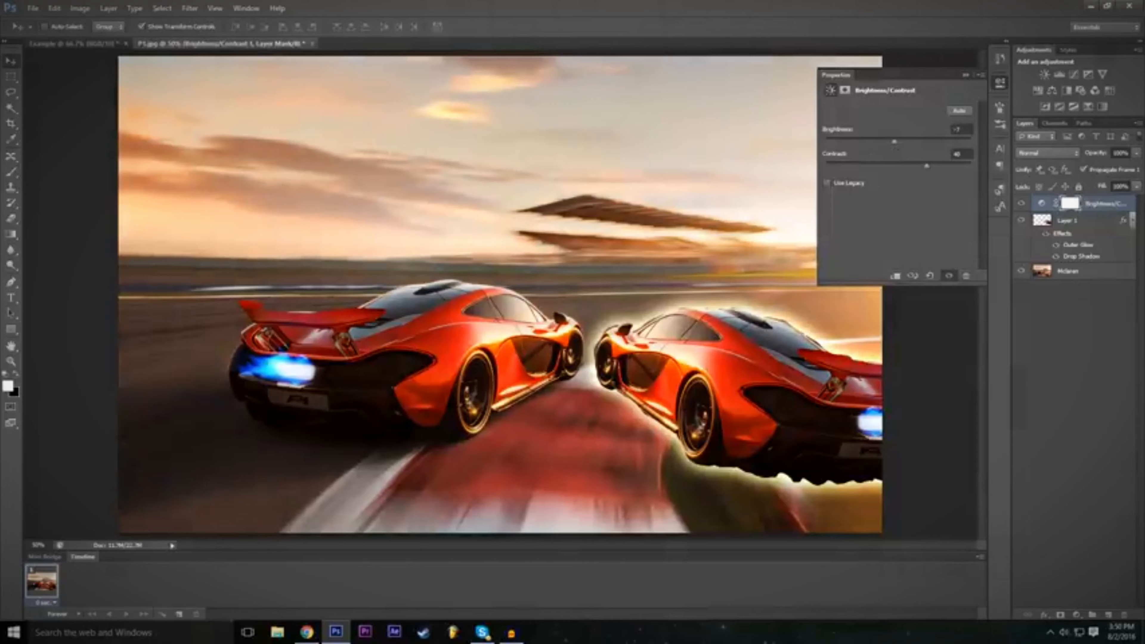
click(966, 76)
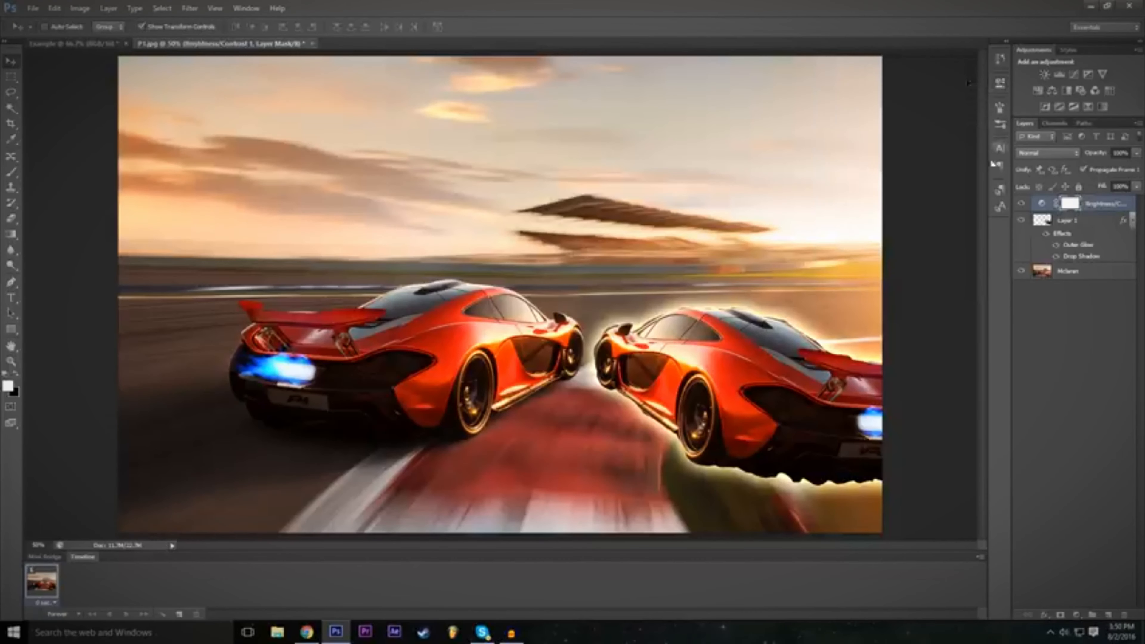
click(1021, 204)
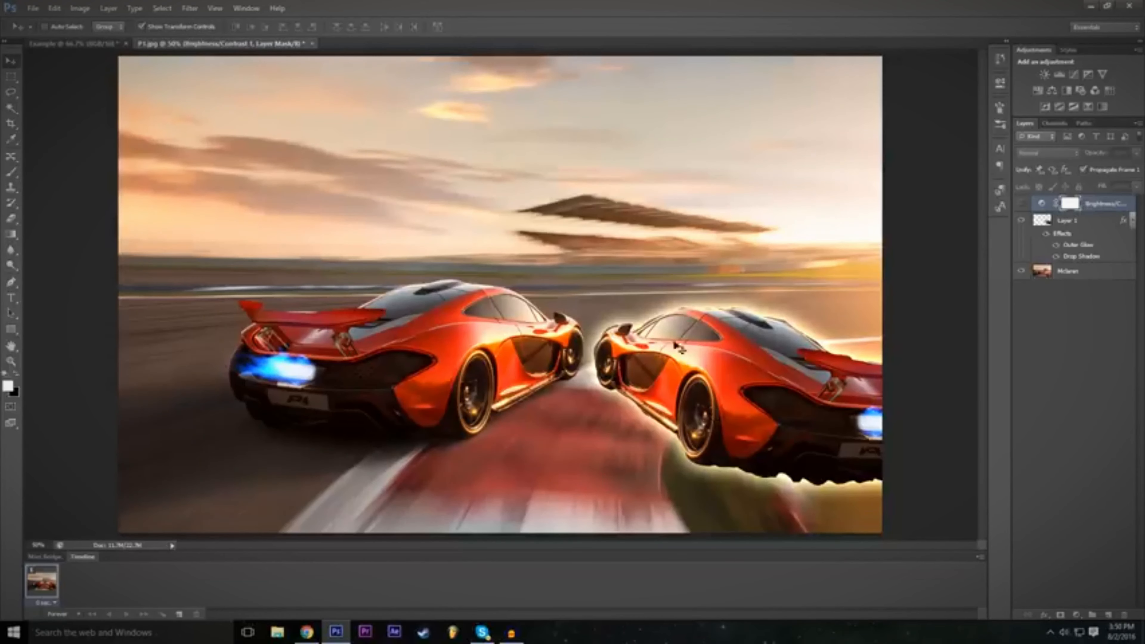
click(1022, 205)
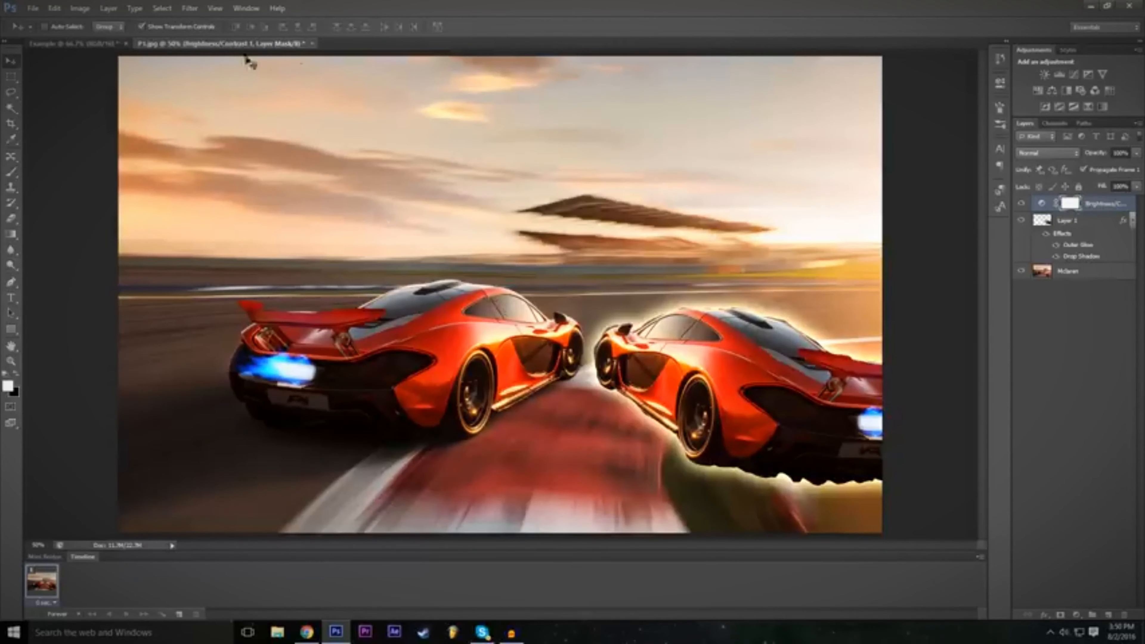
Create a Levels adjustment layer with default settings above the Brightness/Contrast layer
click(109, 8)
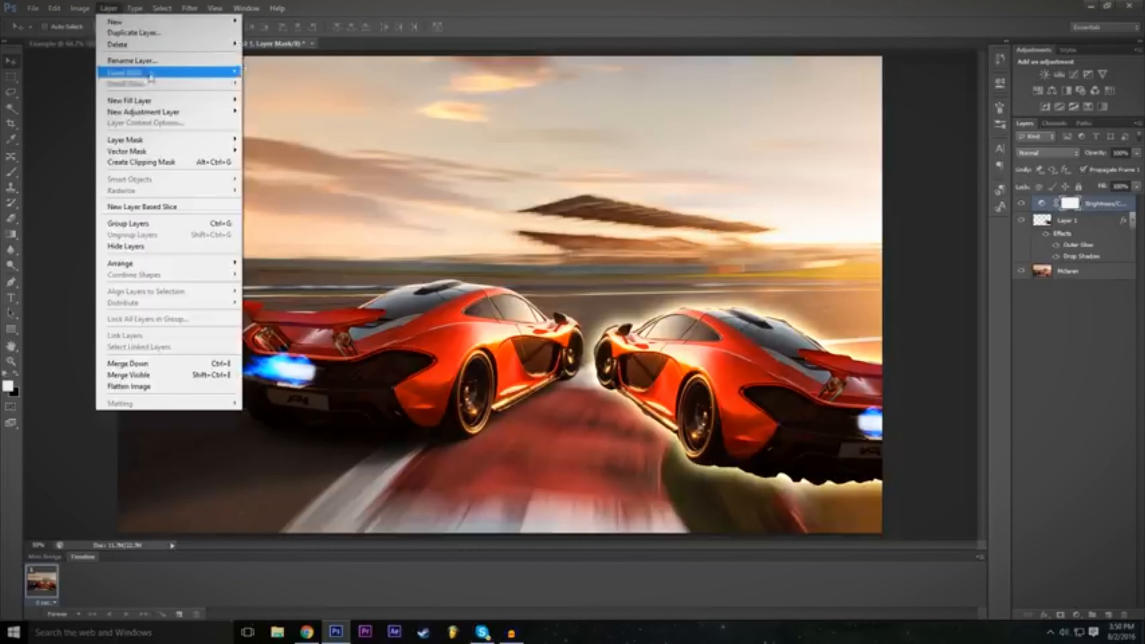
mouse_move(173, 115)
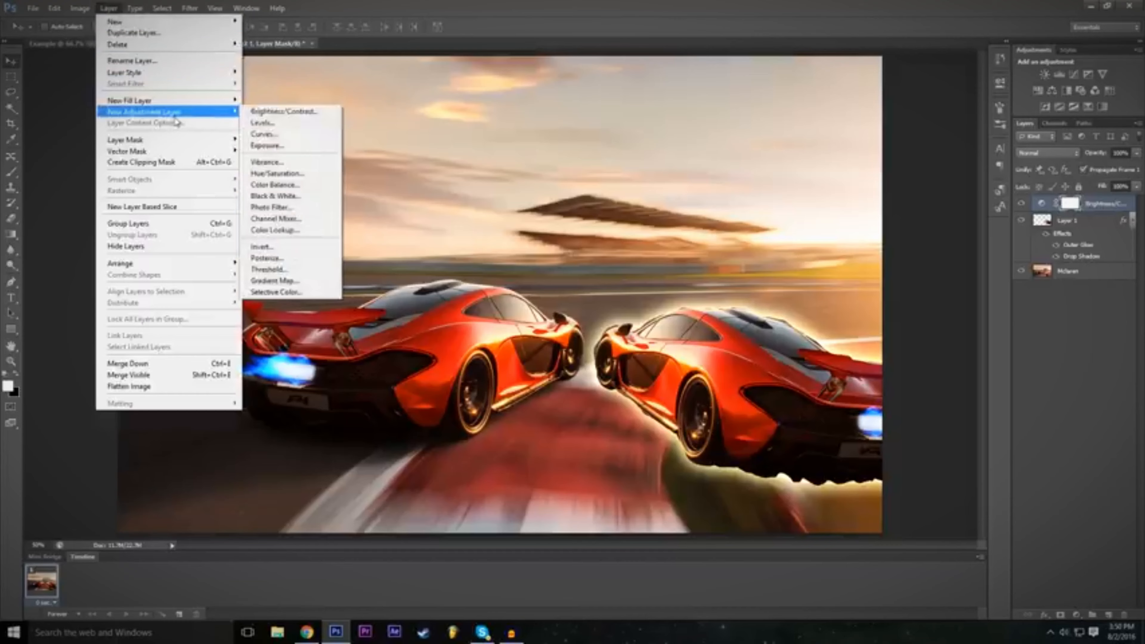
click(299, 128)
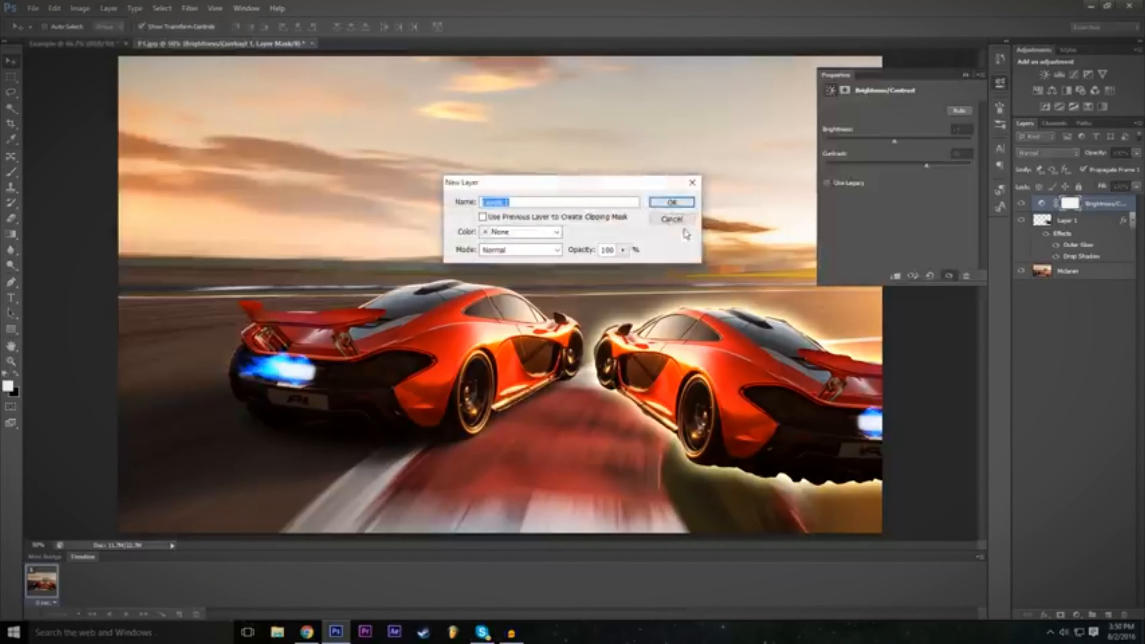
click(672, 202)
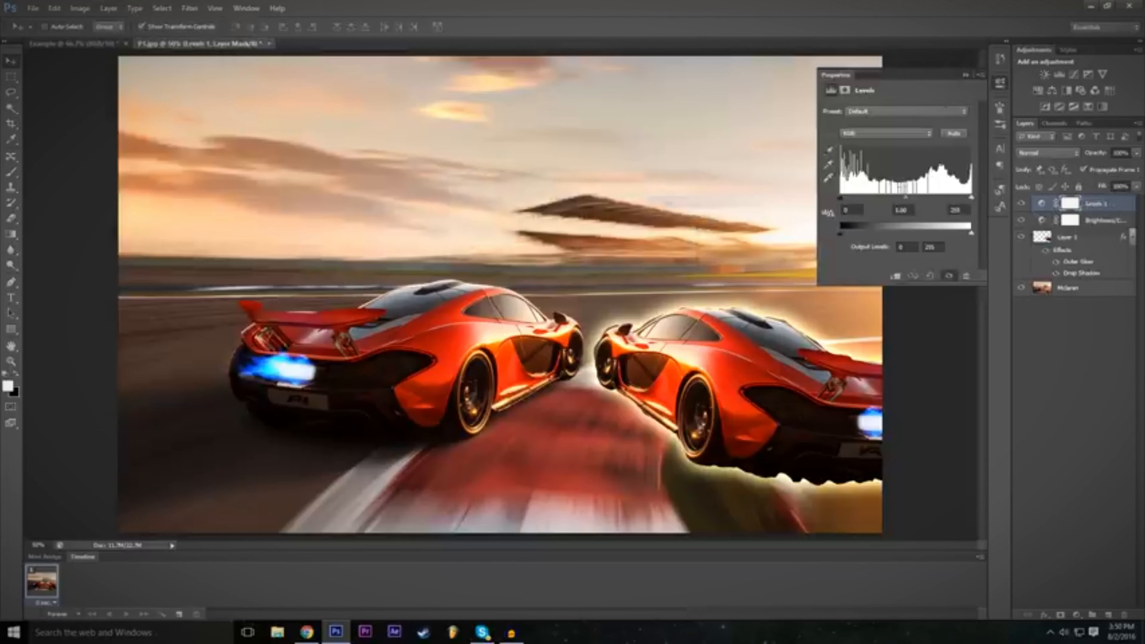
Try the Darker, Increase Contrast 1 and Lighter presets on the Levels adjustment layer
click(873, 114)
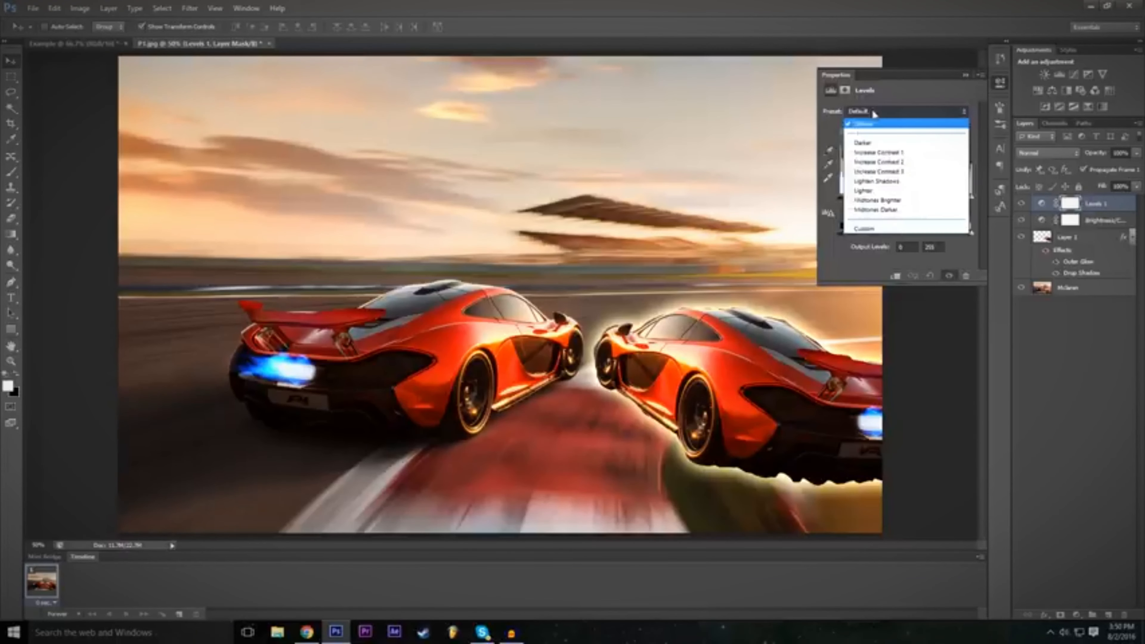
click(878, 110)
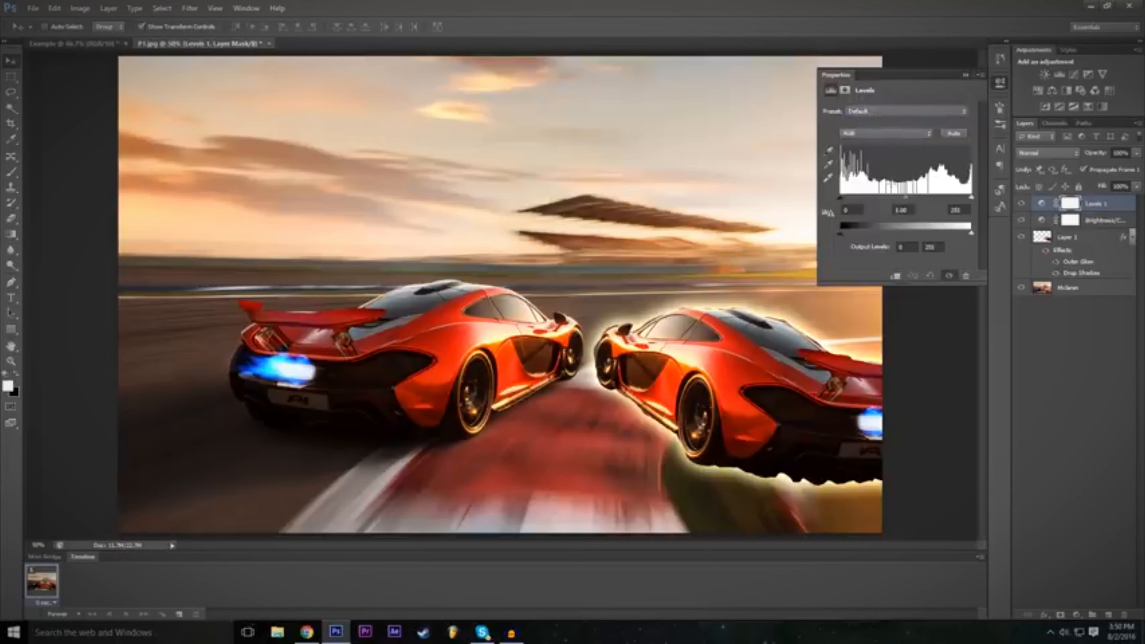
click(871, 113)
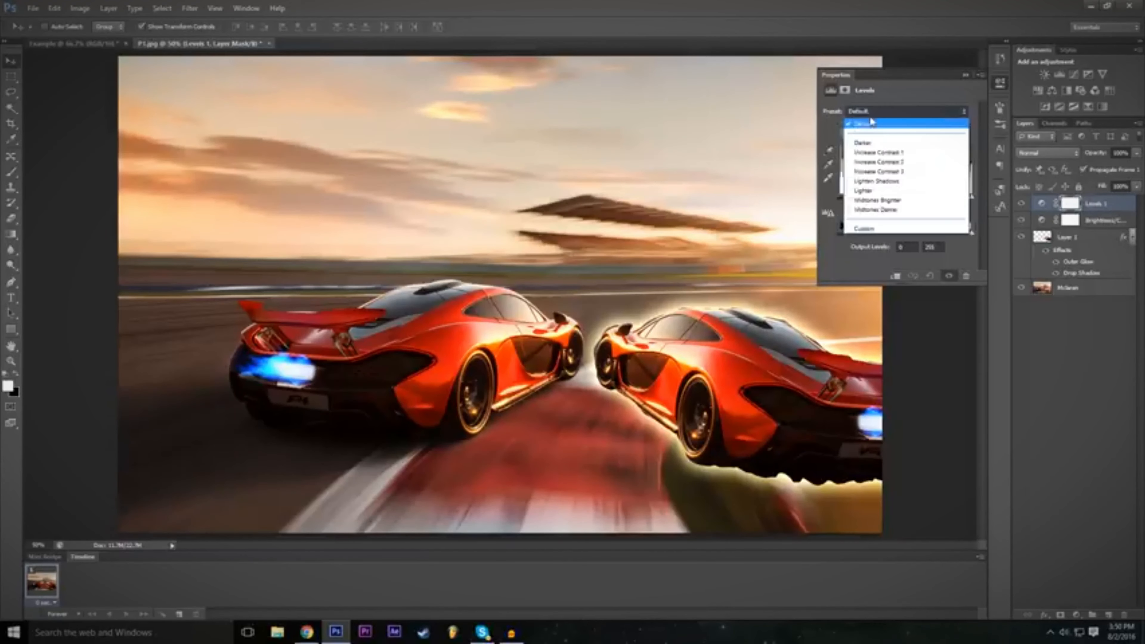
click(872, 143)
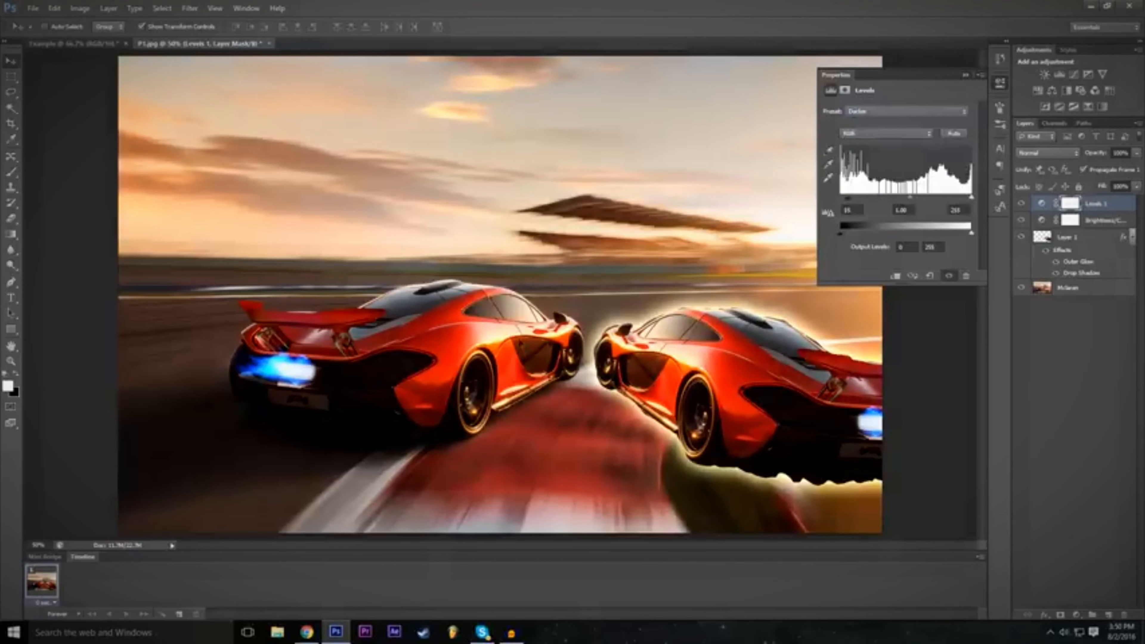
click(887, 113)
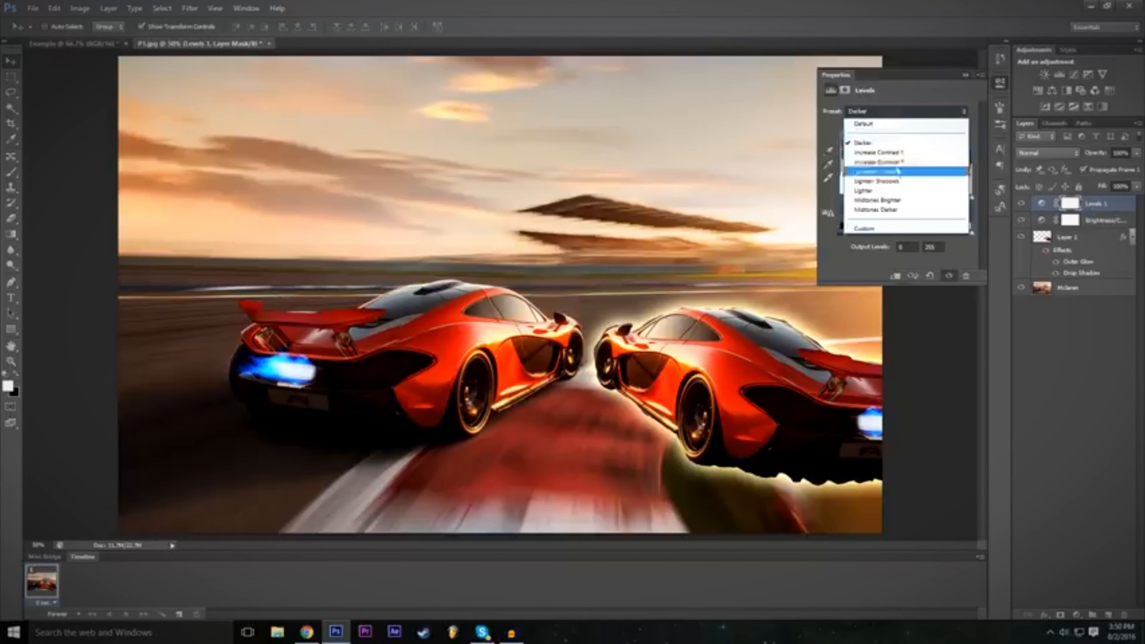
click(873, 153)
click(893, 113)
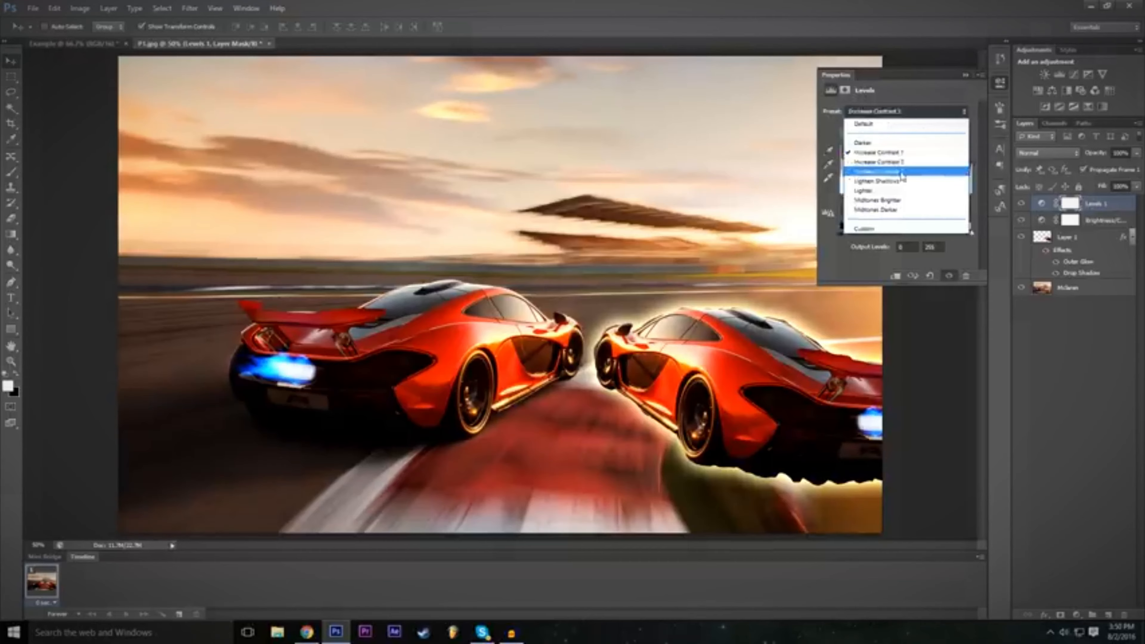
click(897, 193)
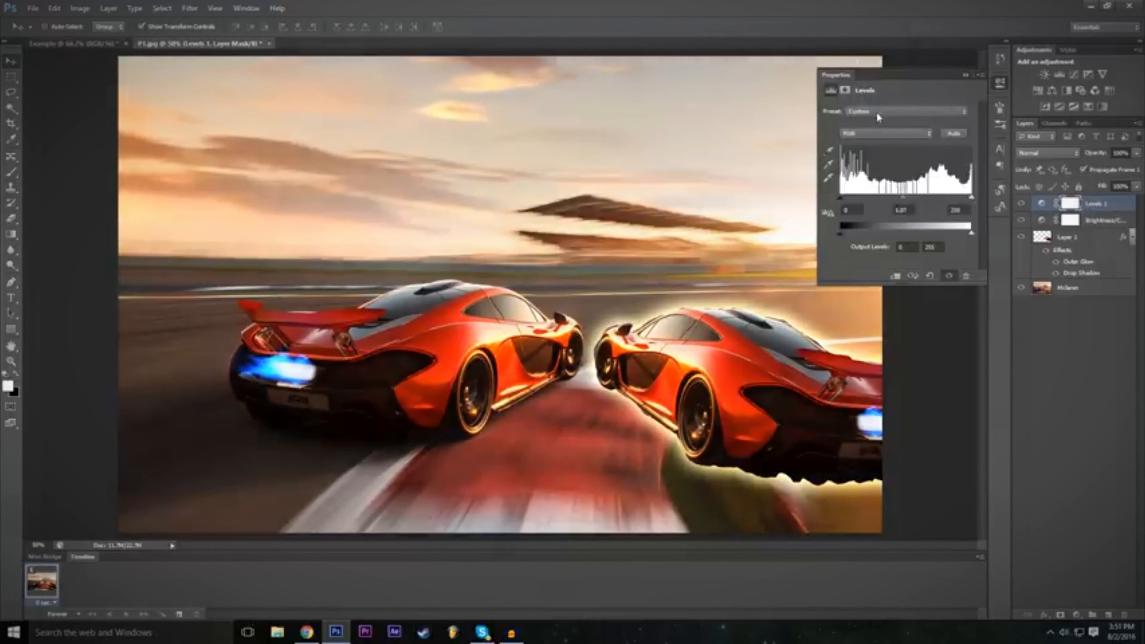
Try the Midtones Darker, Midtones Brighter and Lighten Shadows presets, and give the Levels adjustment a stronger Increase Contrast preset
click(878, 114)
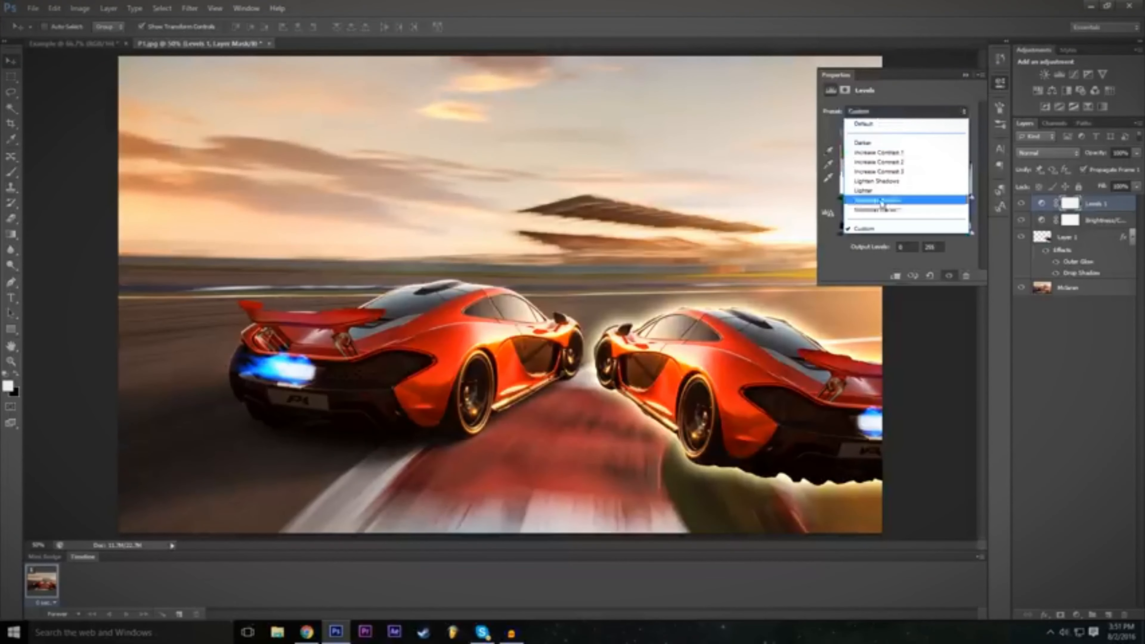
click(895, 211)
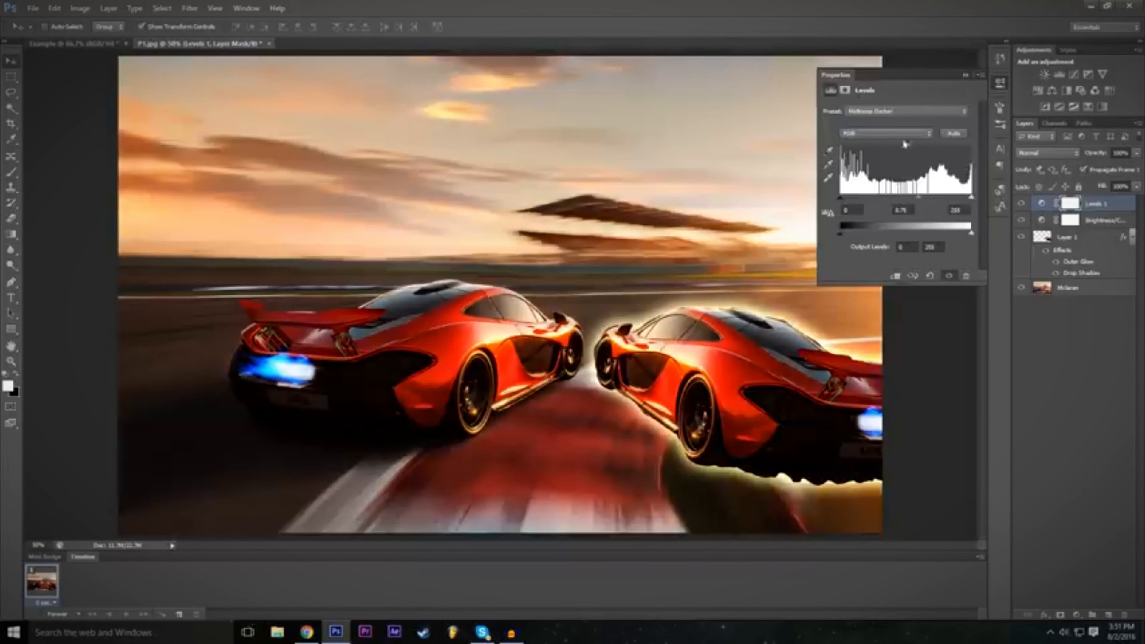
click(893, 112)
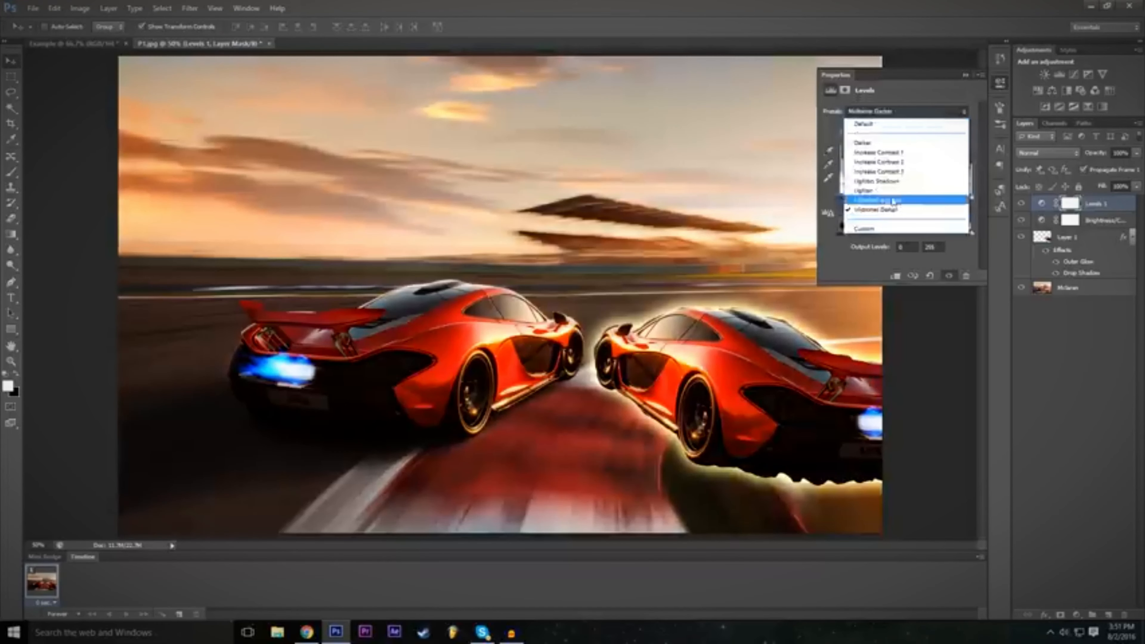
click(890, 201)
click(894, 111)
click(884, 184)
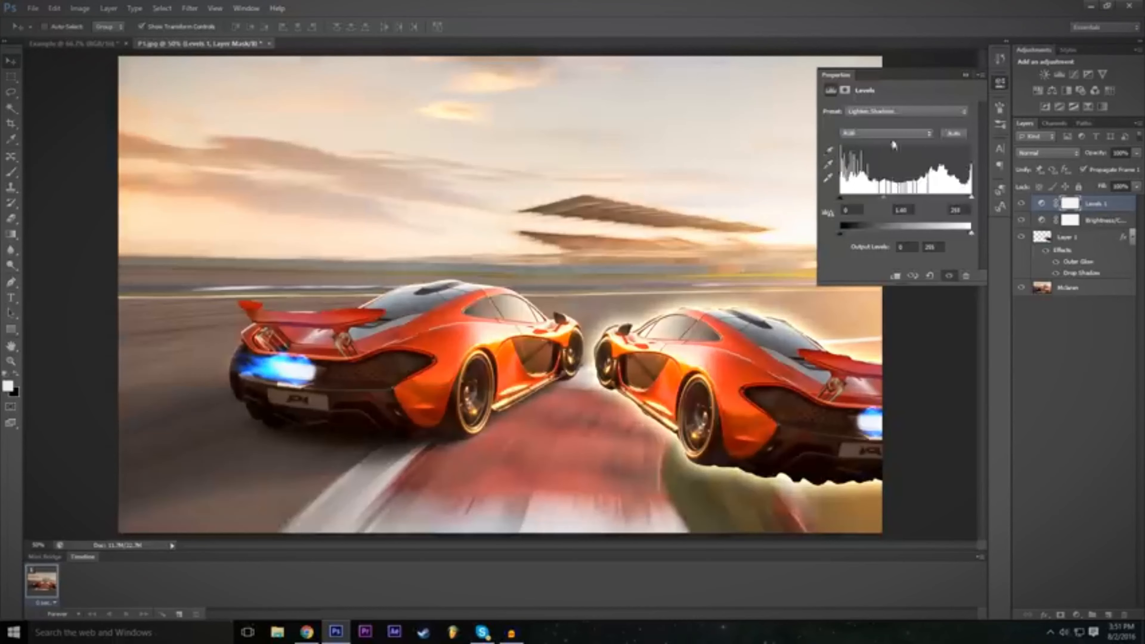
click(895, 111)
click(886, 166)
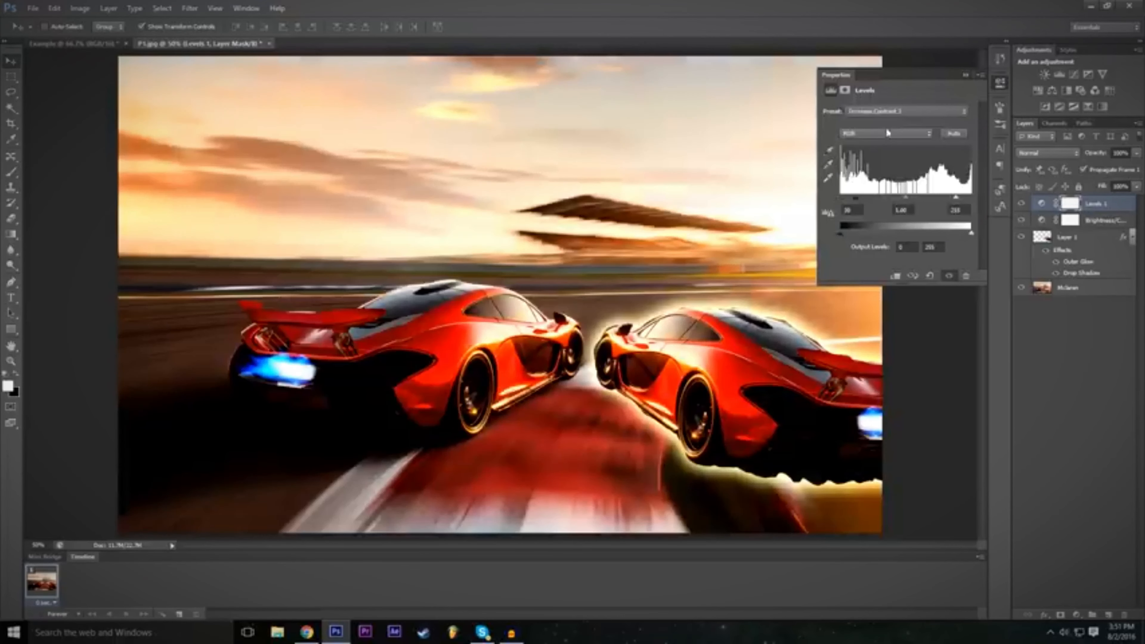
Try the other Increase Contrast presets, Darker and Midtones Brighter on the Levels adjustment layer
click(883, 111)
click(879, 162)
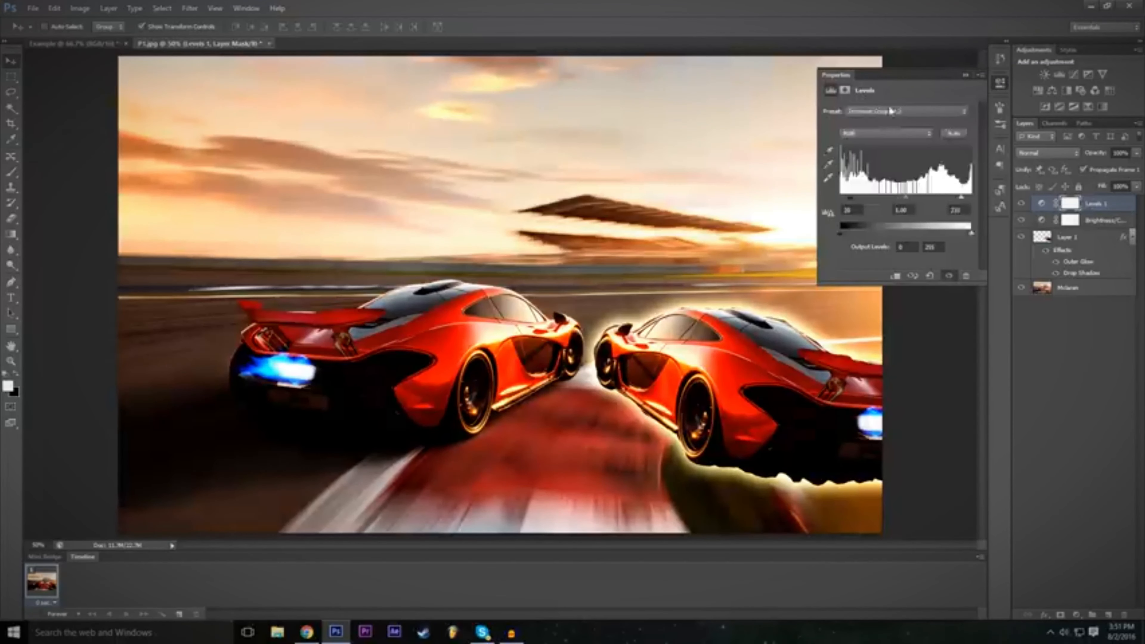
click(895, 111)
click(898, 148)
click(883, 111)
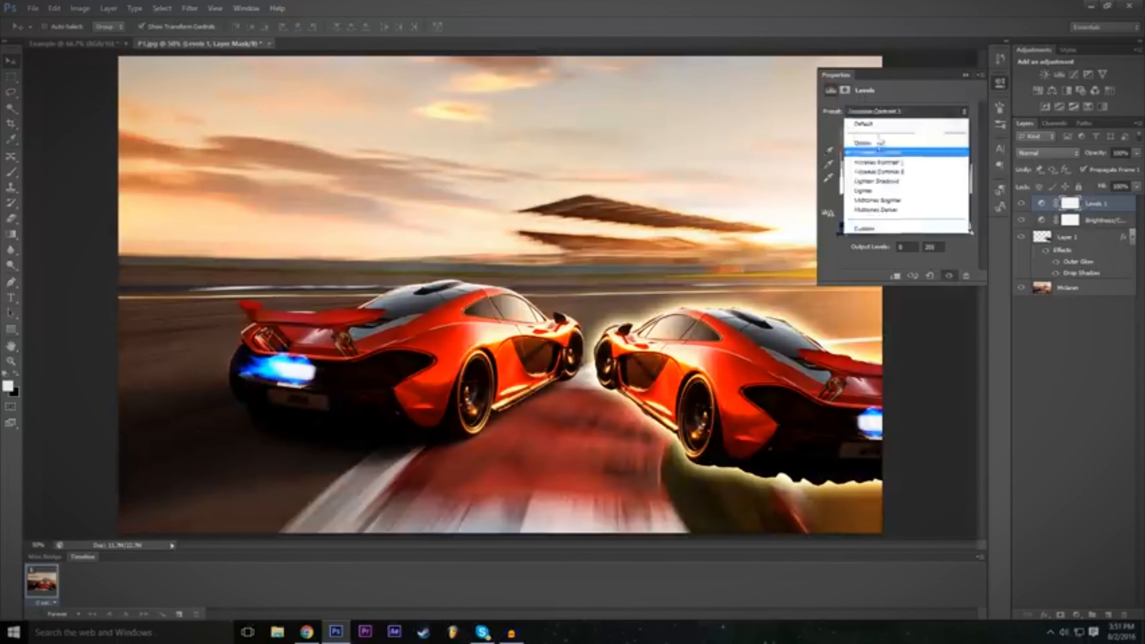
click(883, 139)
click(883, 112)
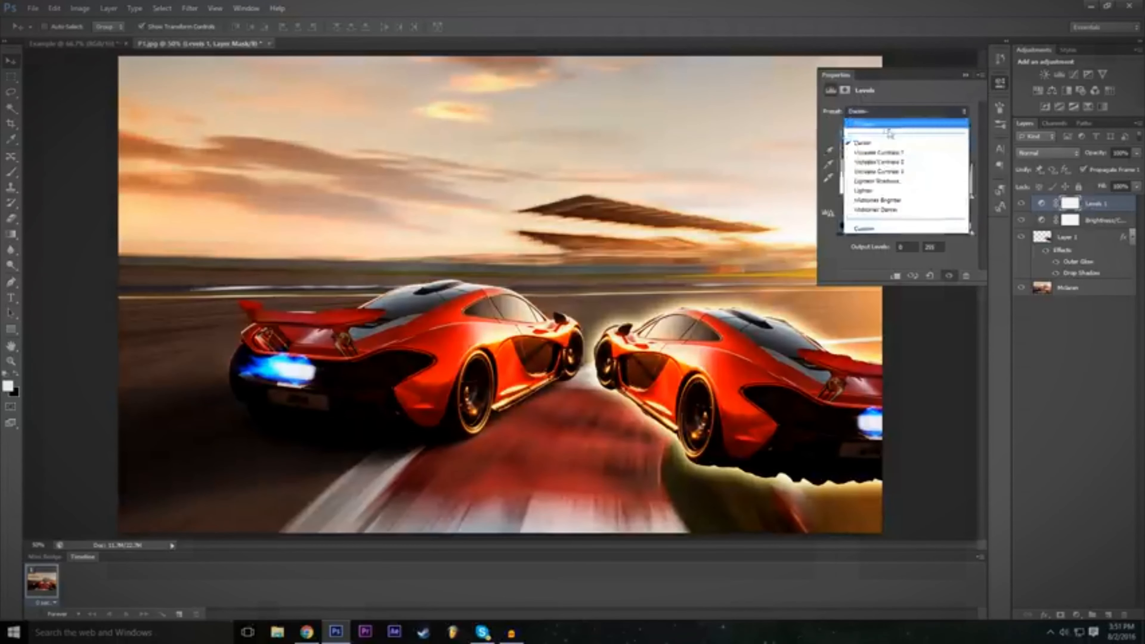
click(903, 201)
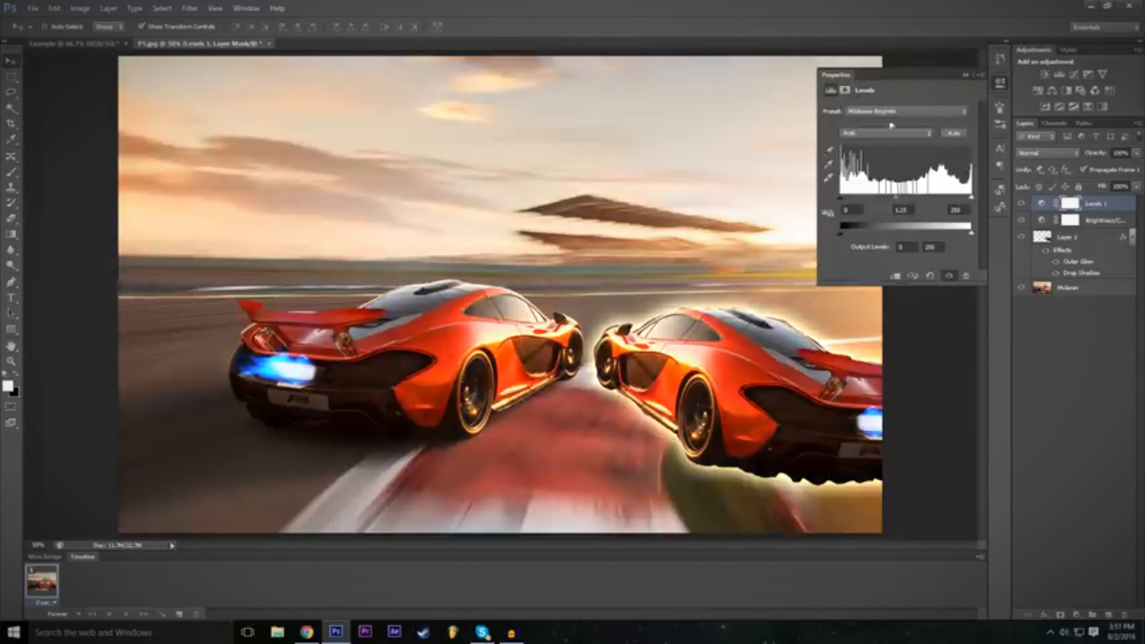
Apply the Midtones Darker preset to the Levels adjustment layer and collapse its properties
click(904, 110)
click(908, 207)
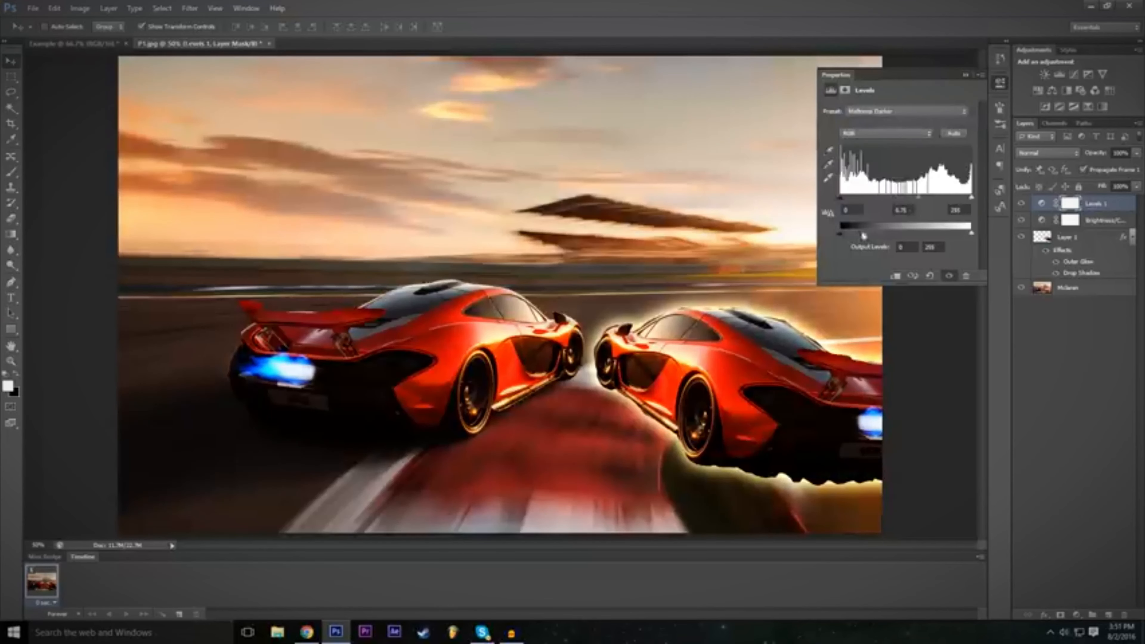
click(965, 74)
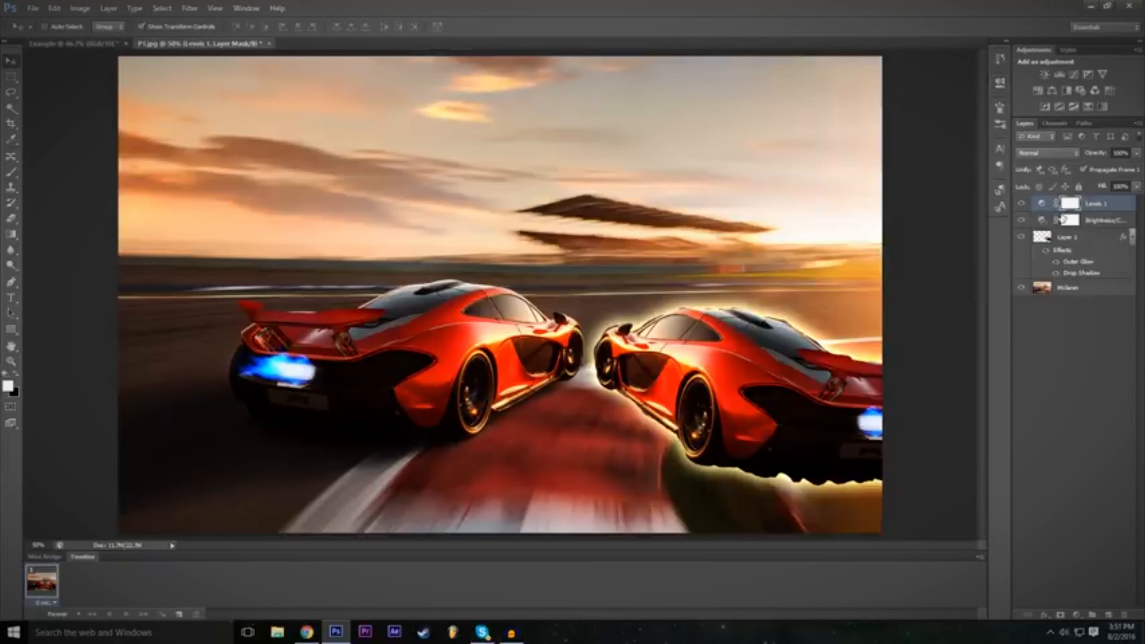
Reopen the Brightness/Contrast adjustment layer's settings, raise its brightness well above the current level, and collapse the properties
double_click(1042, 220)
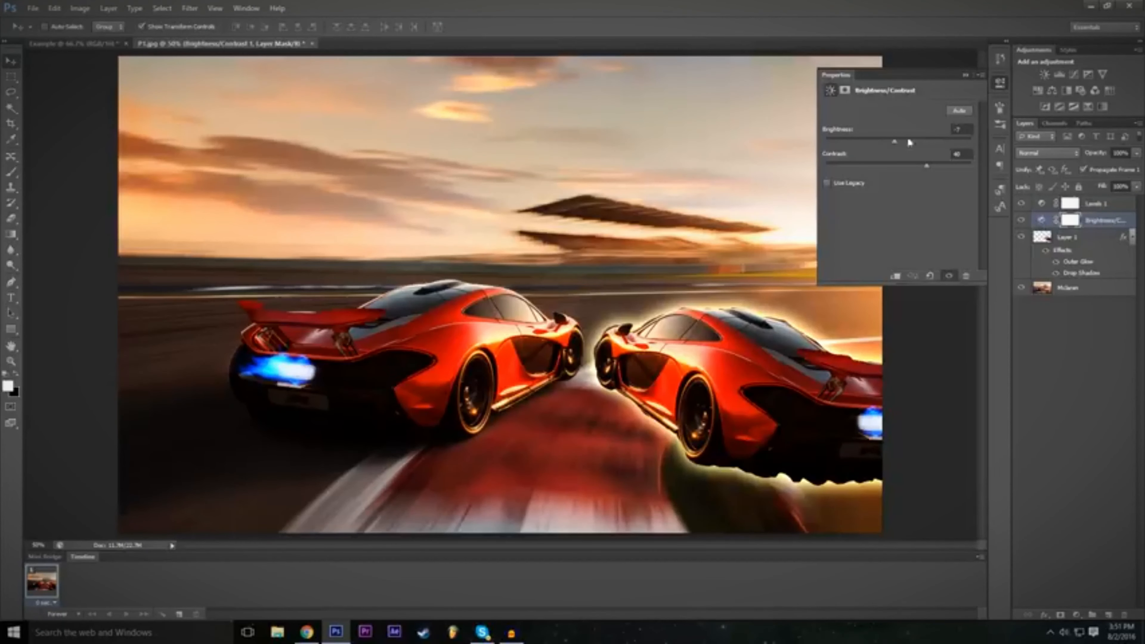
drag(896, 141, 925, 147)
click(965, 77)
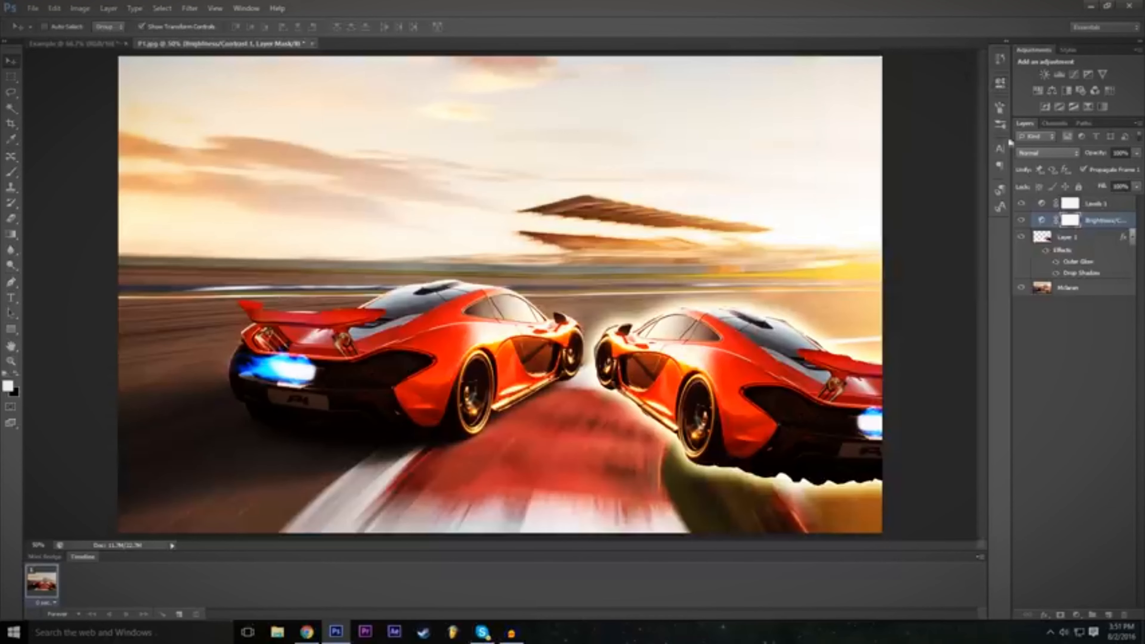
Create an Exposure adjustment layer with default settings directly above the Brightness/Contrast layer
click(190, 7)
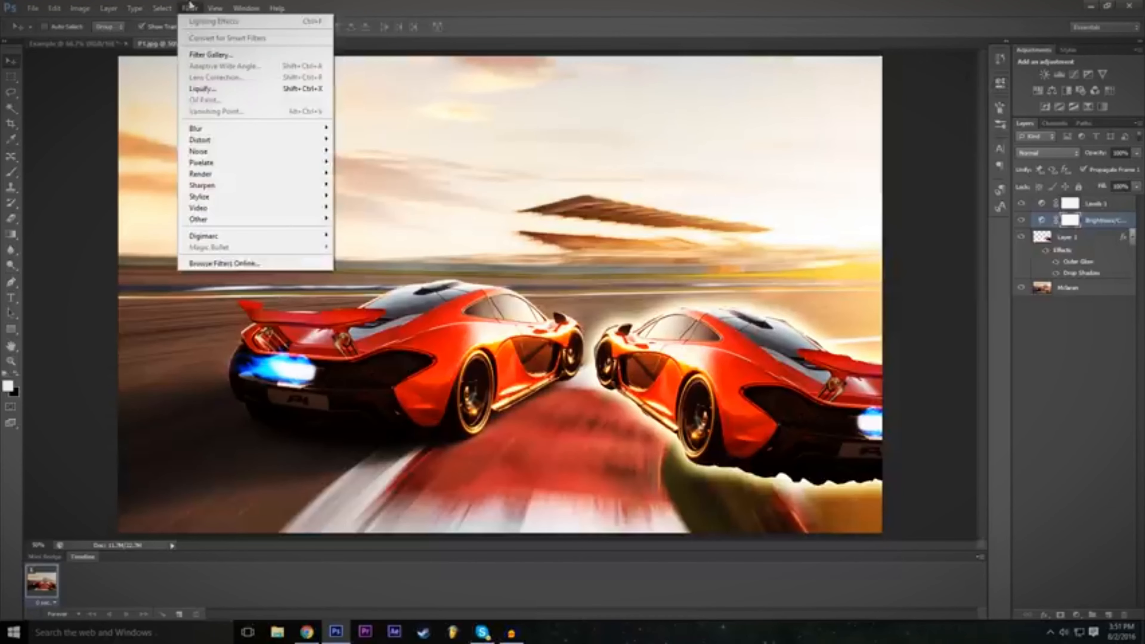
mouse_move(108, 8)
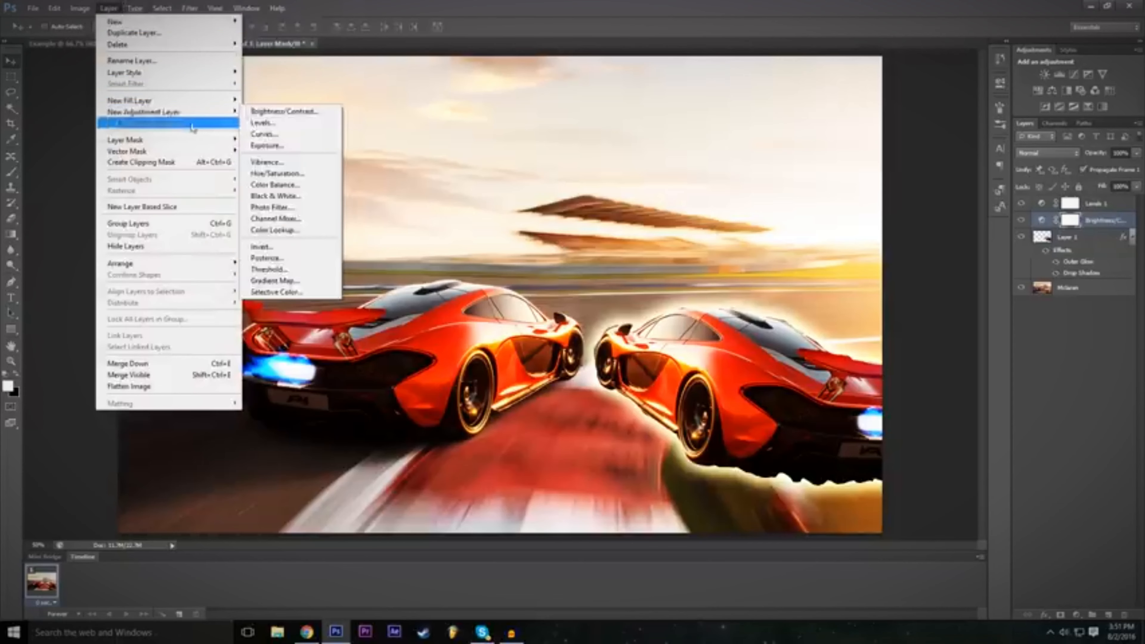
mouse_move(225, 113)
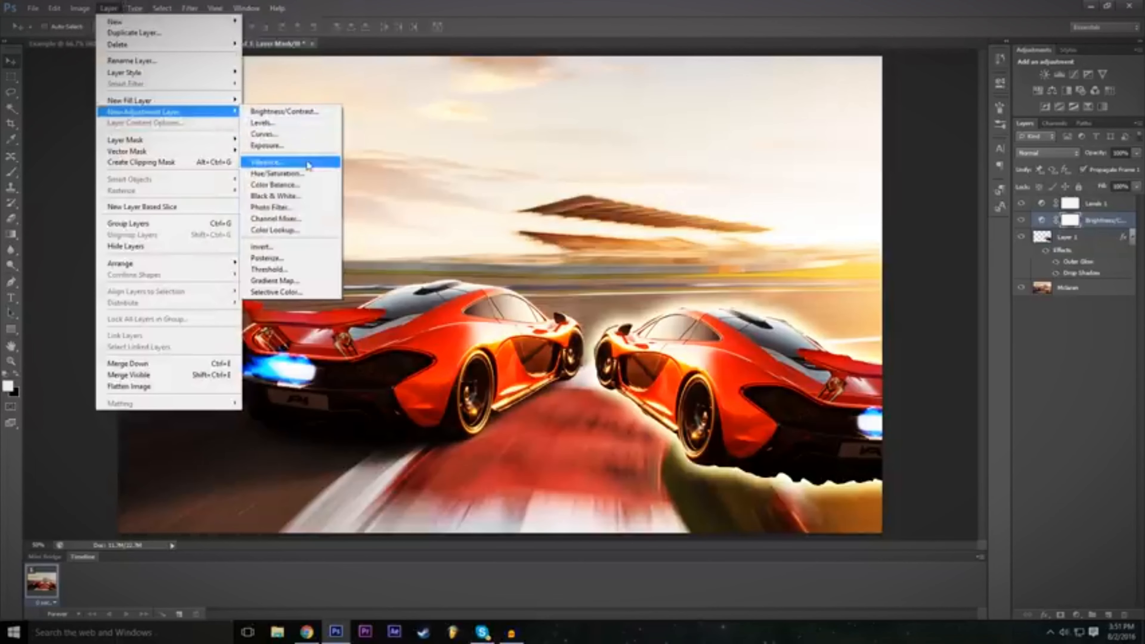
click(287, 148)
click(671, 202)
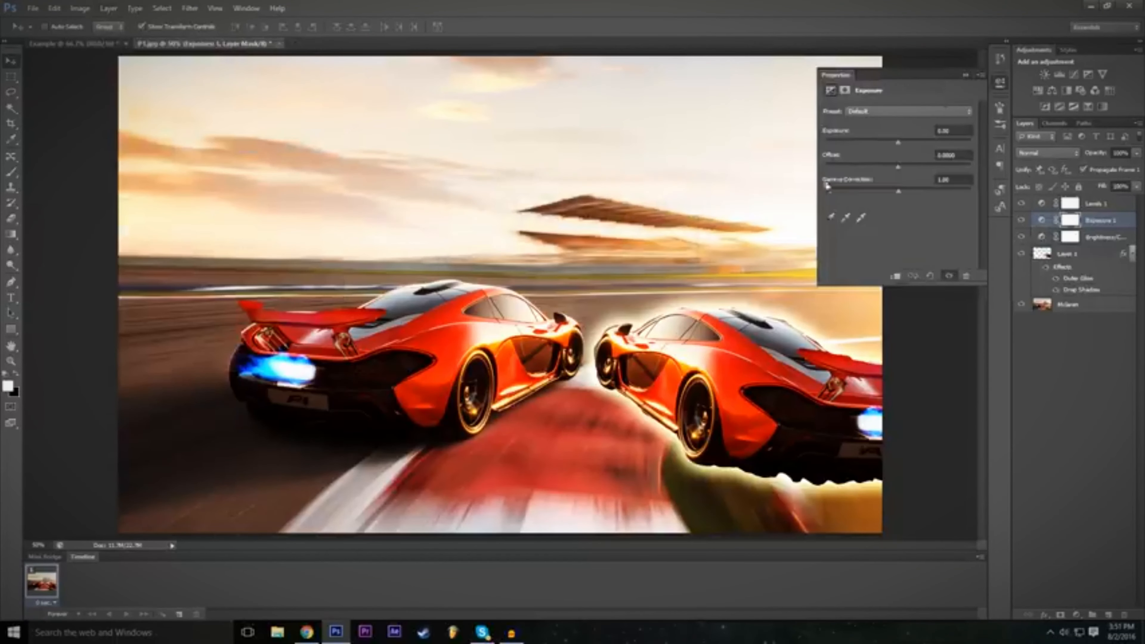
Set the Exposure layer's exposure to about -0.22, offset to about +0.02 and gamma correction to about 0.78
drag(898, 142, 902, 175)
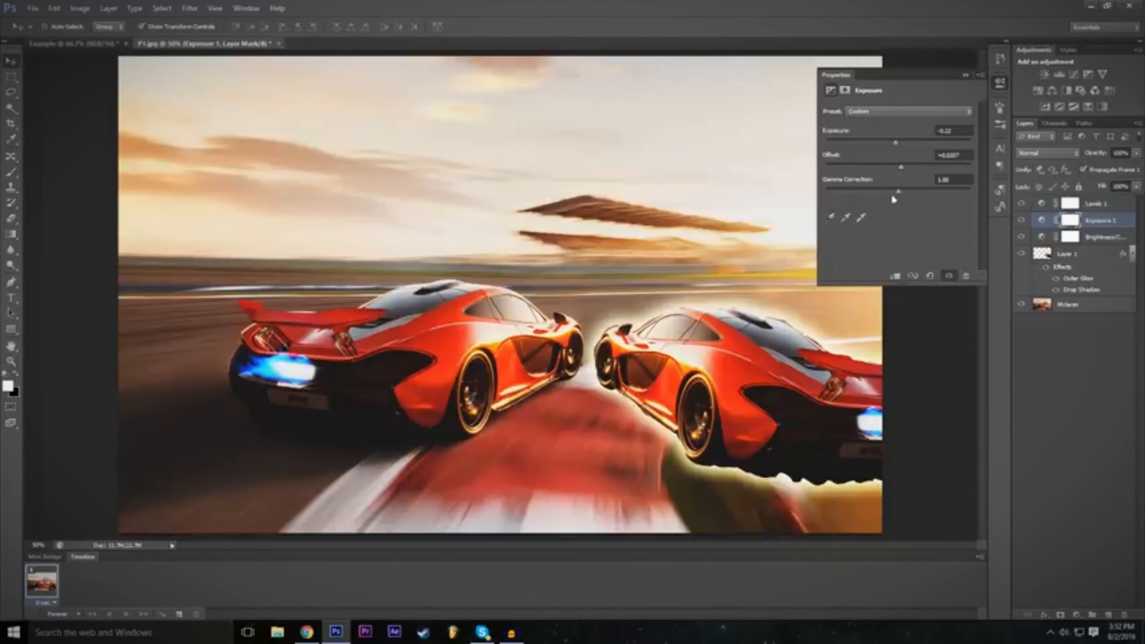
drag(899, 191, 910, 192)
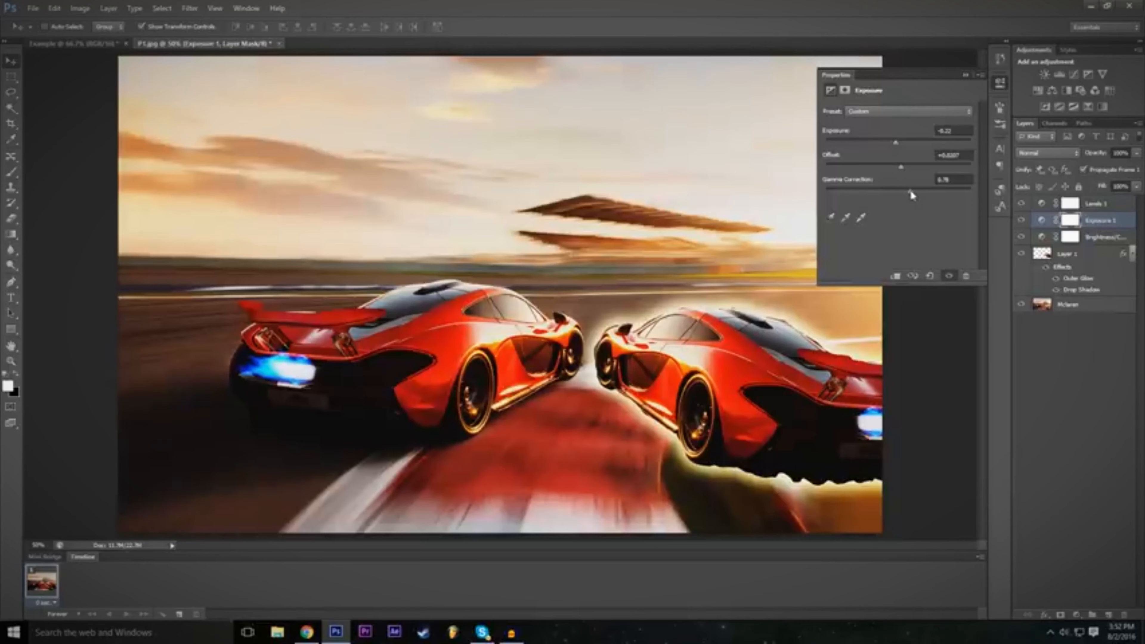
click(964, 75)
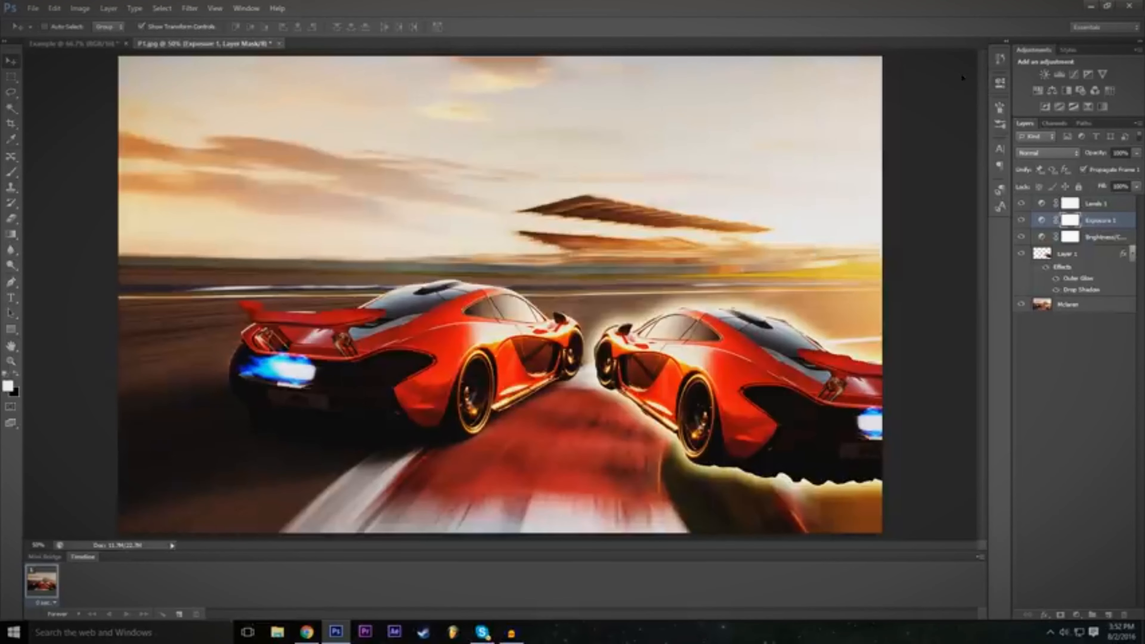
Compare the image with the Levels, Exposure and Brightness/Contrast adjustment layers hidden and shown again
click(1021, 203)
click(1021, 220)
click(1021, 237)
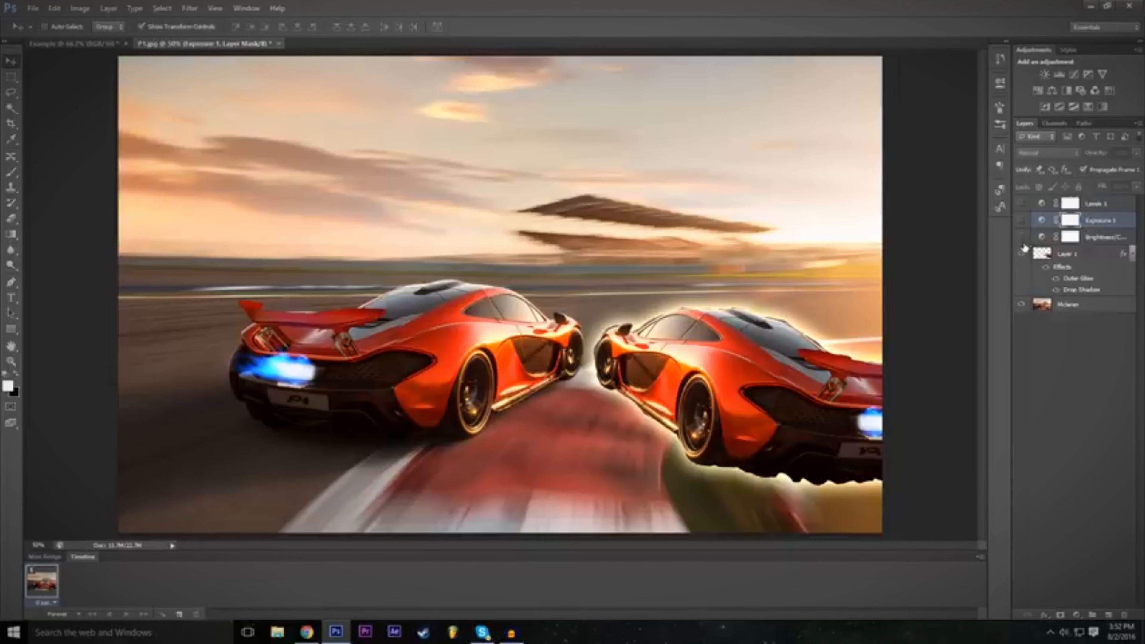
click(1021, 237)
click(1021, 220)
click(1022, 203)
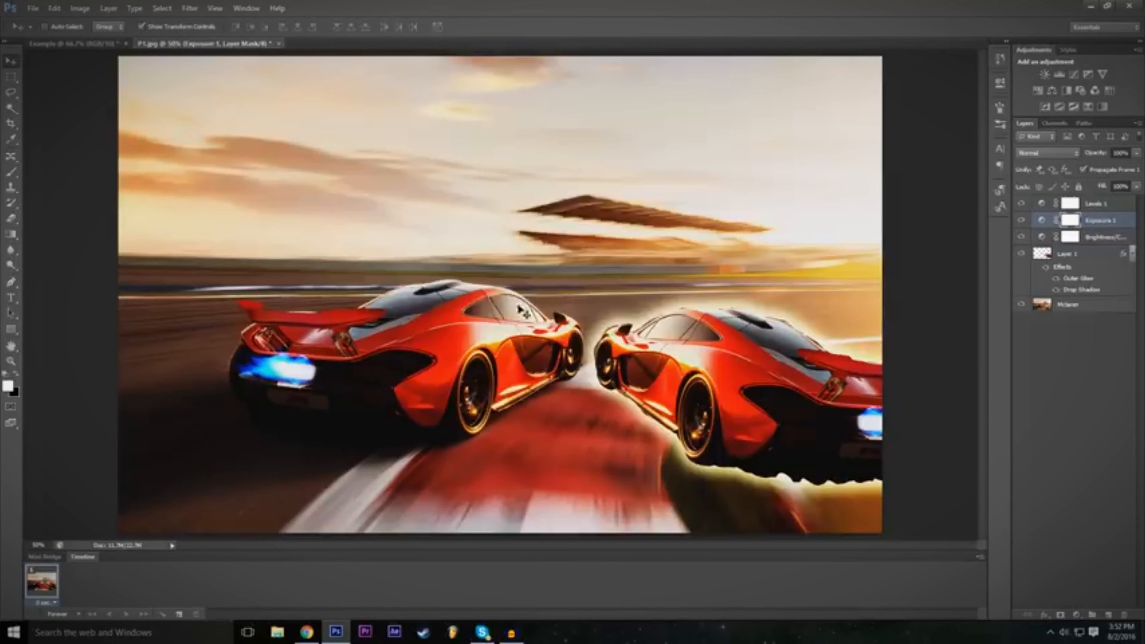
Create a Color Lookup adjustment layer with default settings directly above the Exposure layer
click(104, 6)
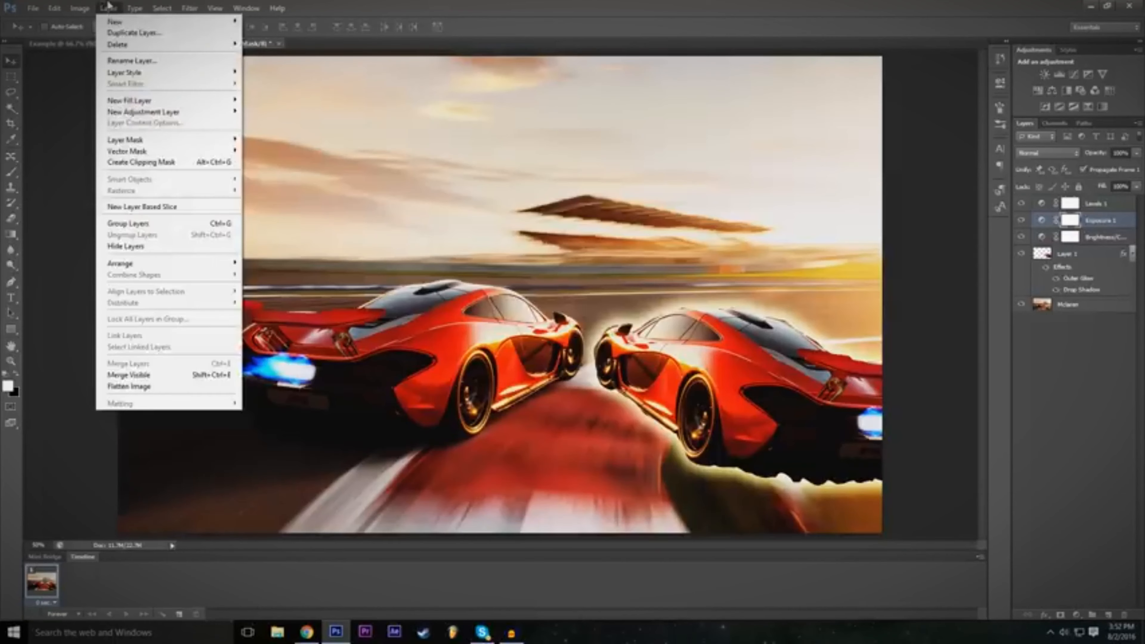
mouse_move(96, 4)
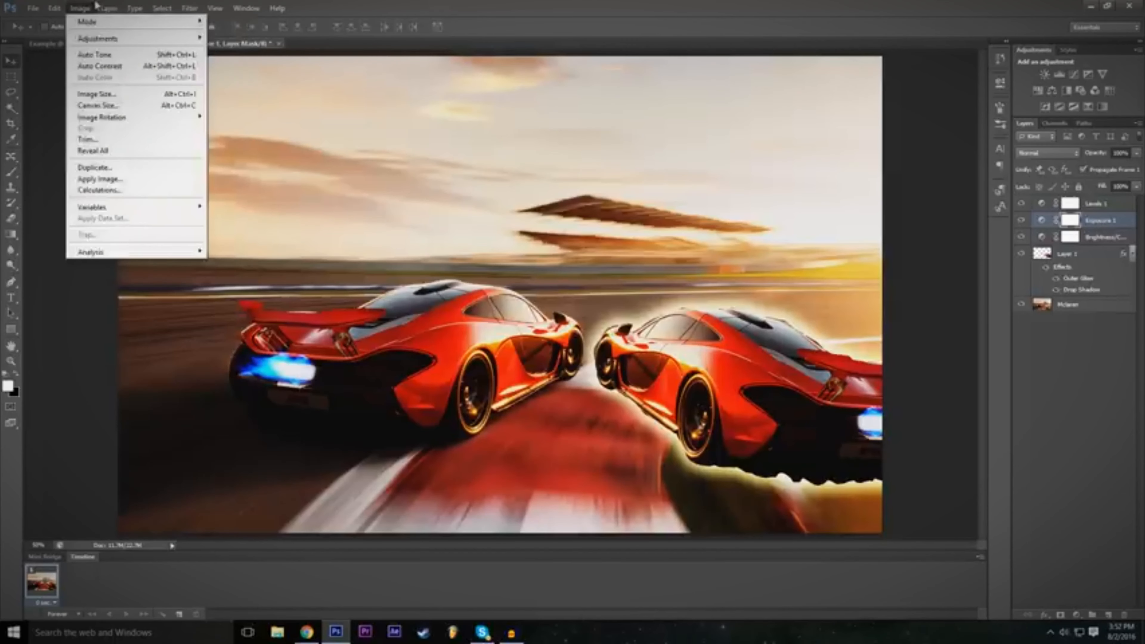
mouse_move(137, 6)
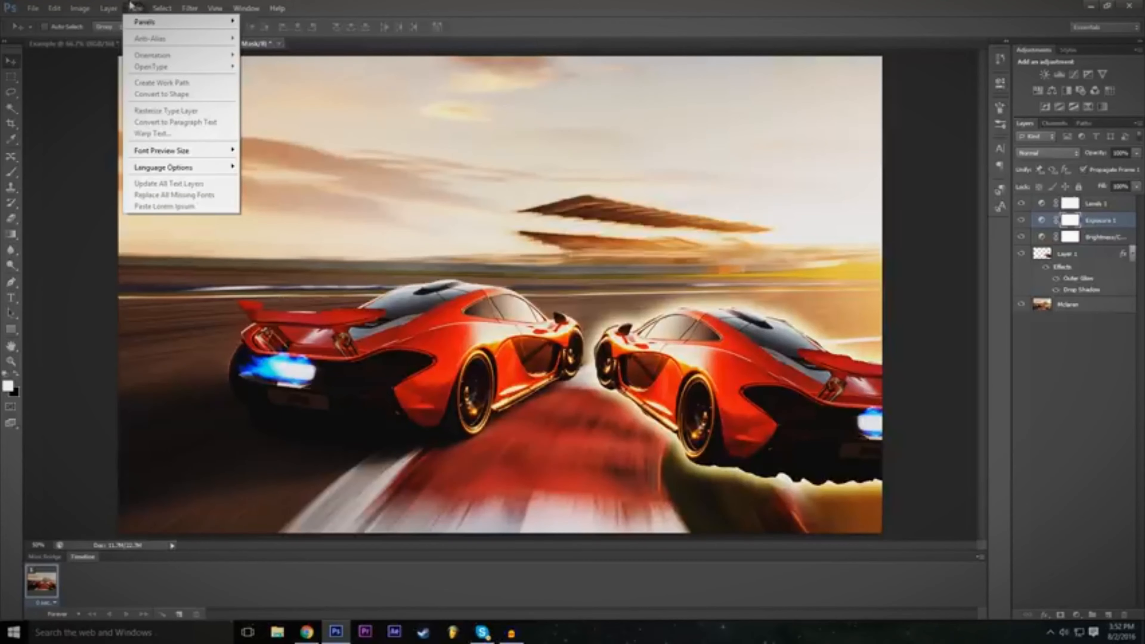
mouse_move(221, 115)
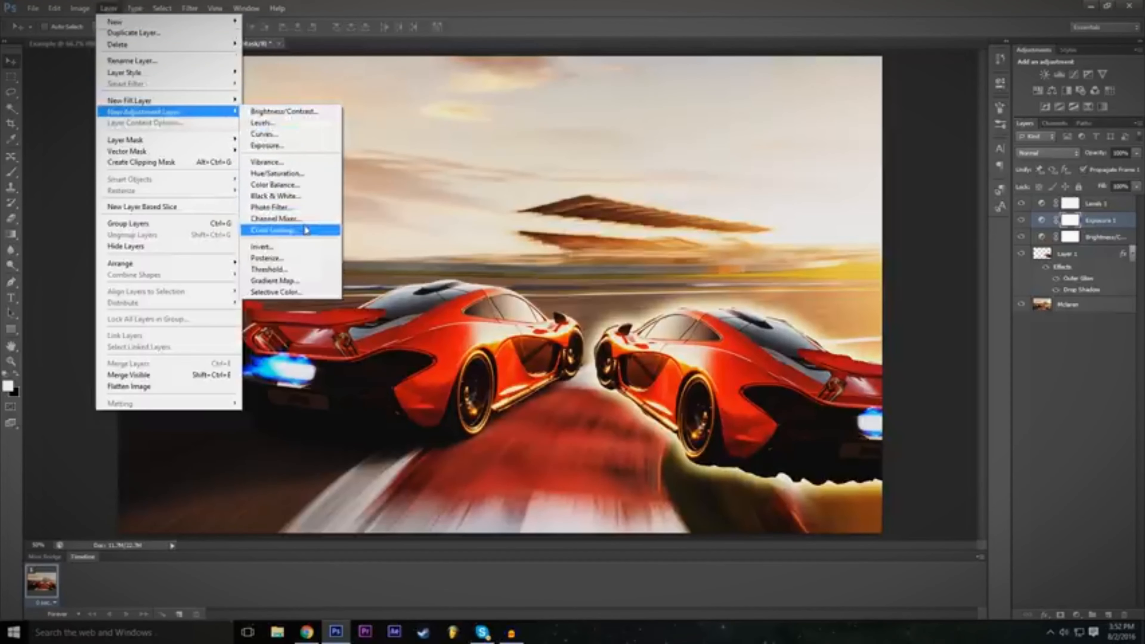
click(290, 233)
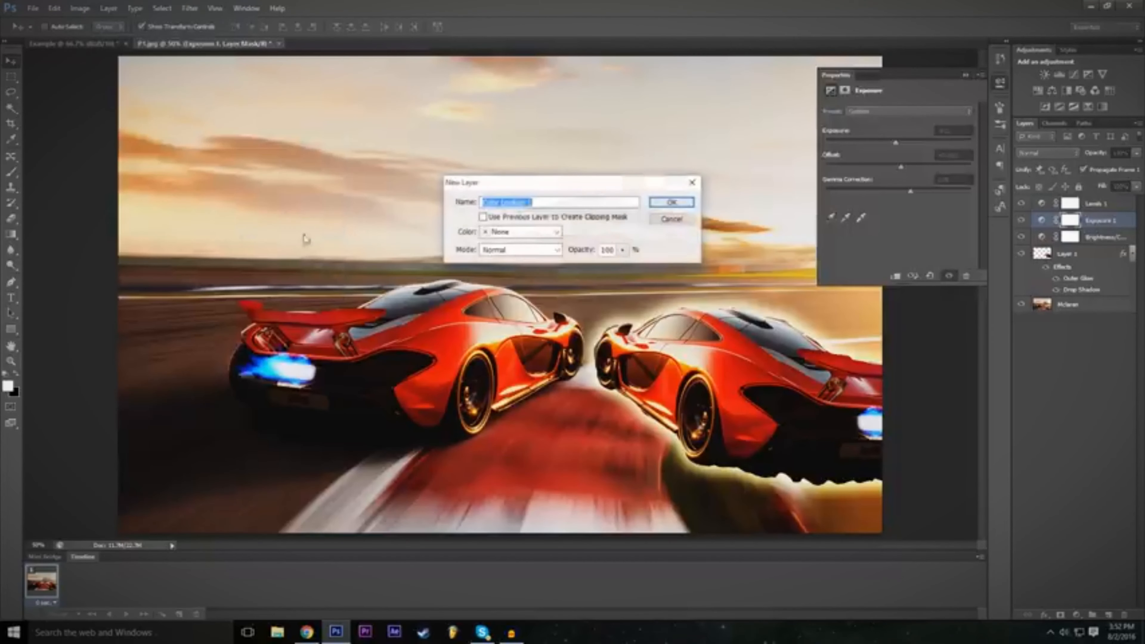
click(677, 195)
Try the Gold-Crimson and Turquoise-Sepia abstract profiles on the Color Lookup layer, returning to Gold-Crimson
click(916, 113)
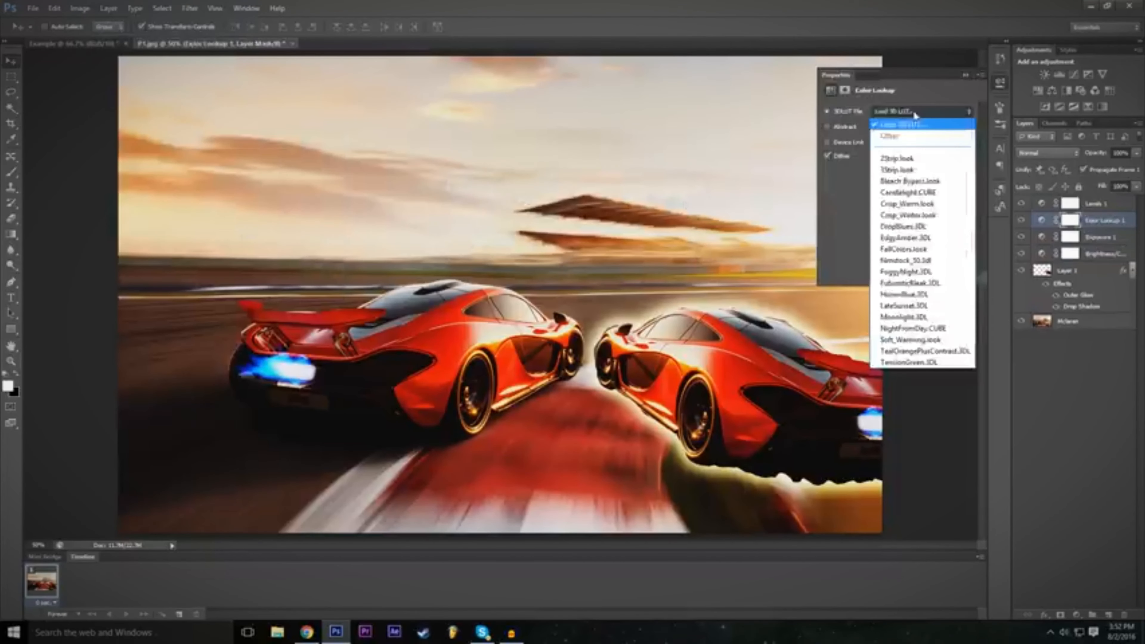
click(918, 114)
click(906, 128)
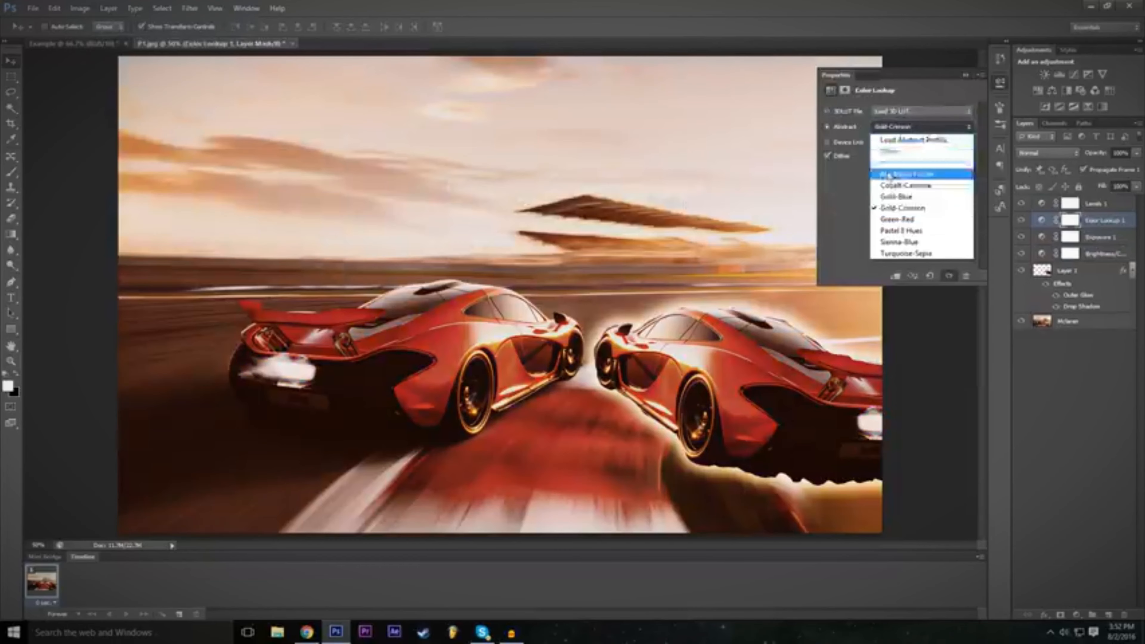
click(904, 253)
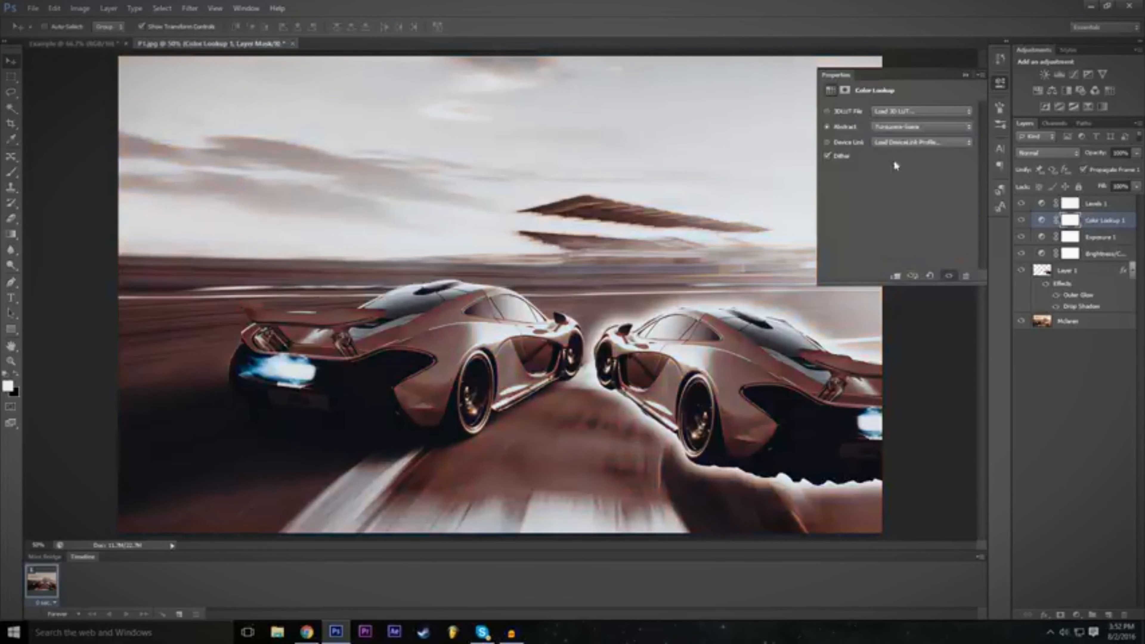
click(903, 129)
click(902, 207)
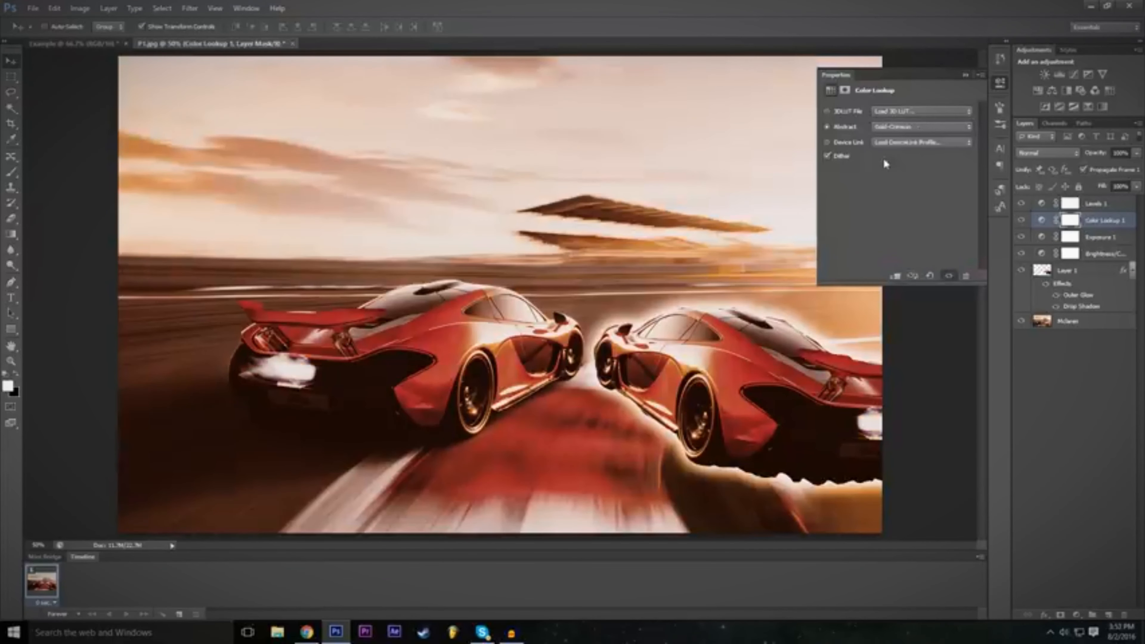
click(911, 127)
click(913, 129)
Try the 3Strip.look, filmstock_50.3dl, Moonlight.3DL and Candlelight.CUBE 3D LUTs on the Color Lookup layer
click(896, 113)
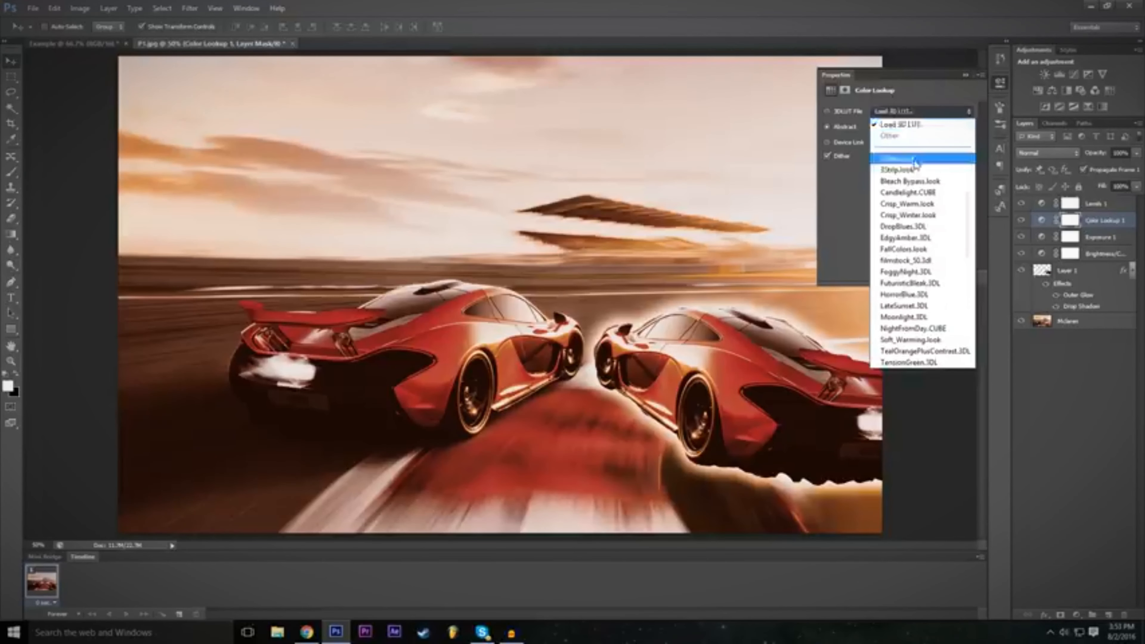
click(908, 170)
click(917, 112)
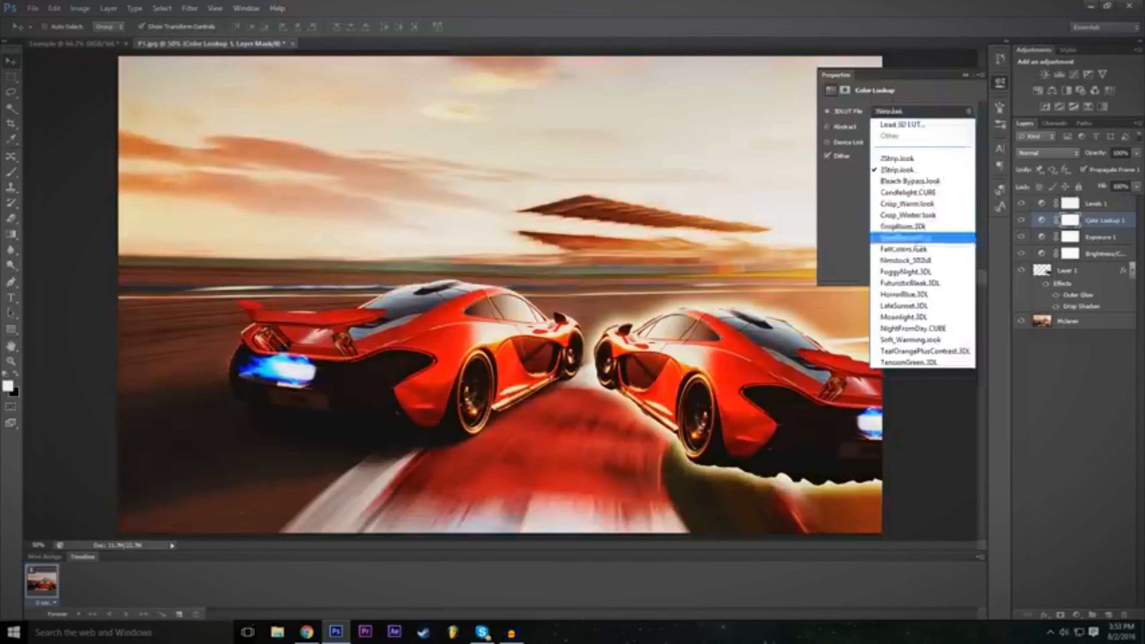
click(918, 210)
click(909, 112)
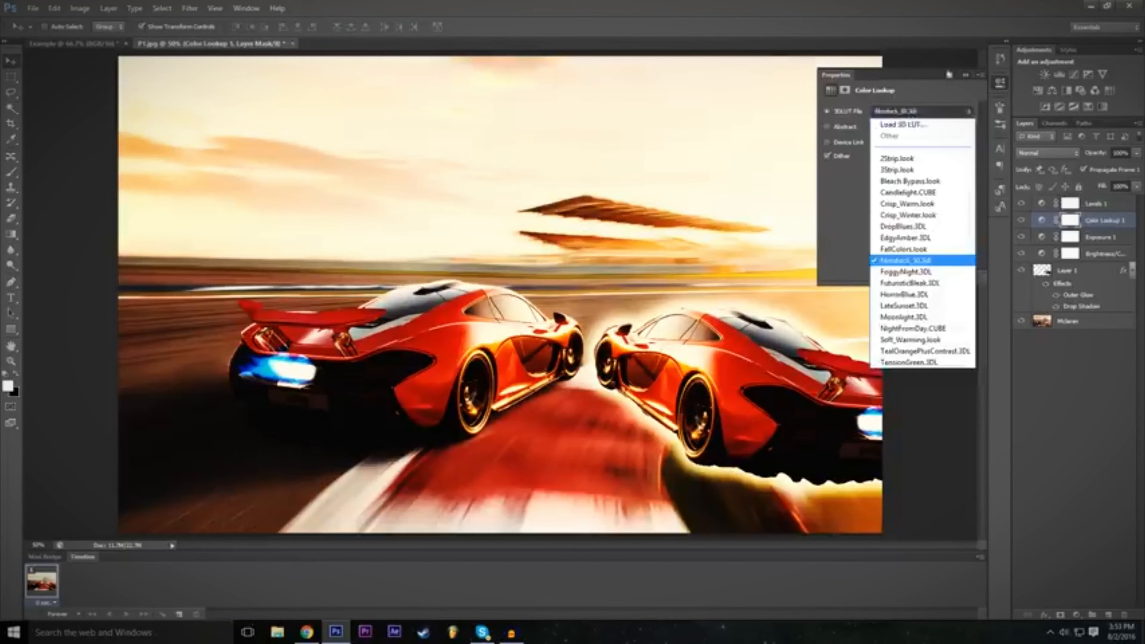
click(904, 317)
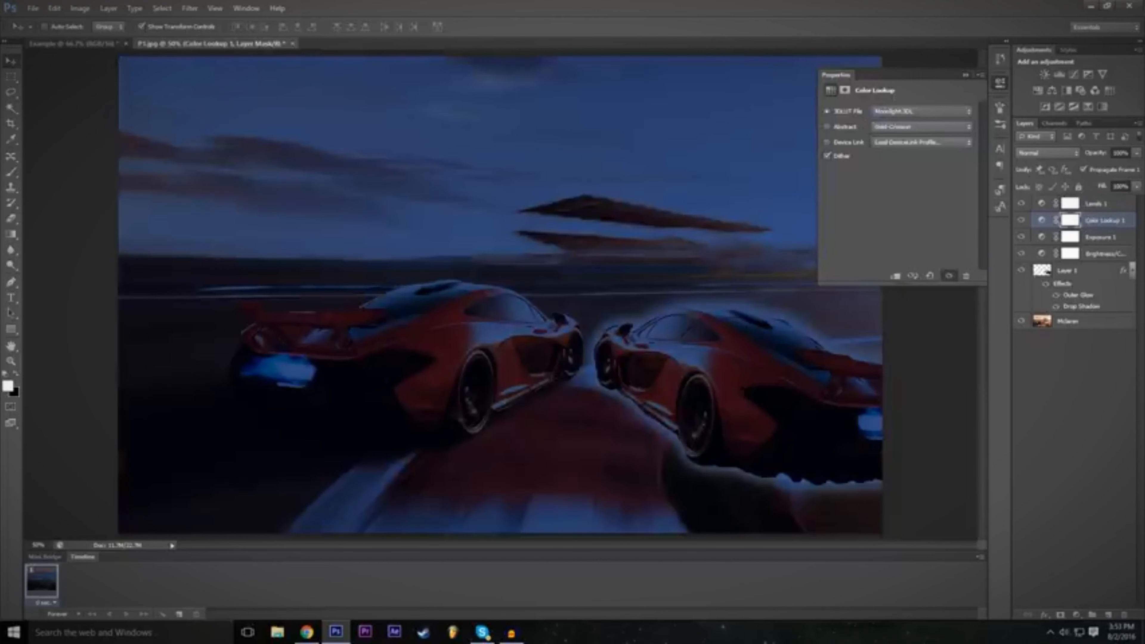
click(891, 112)
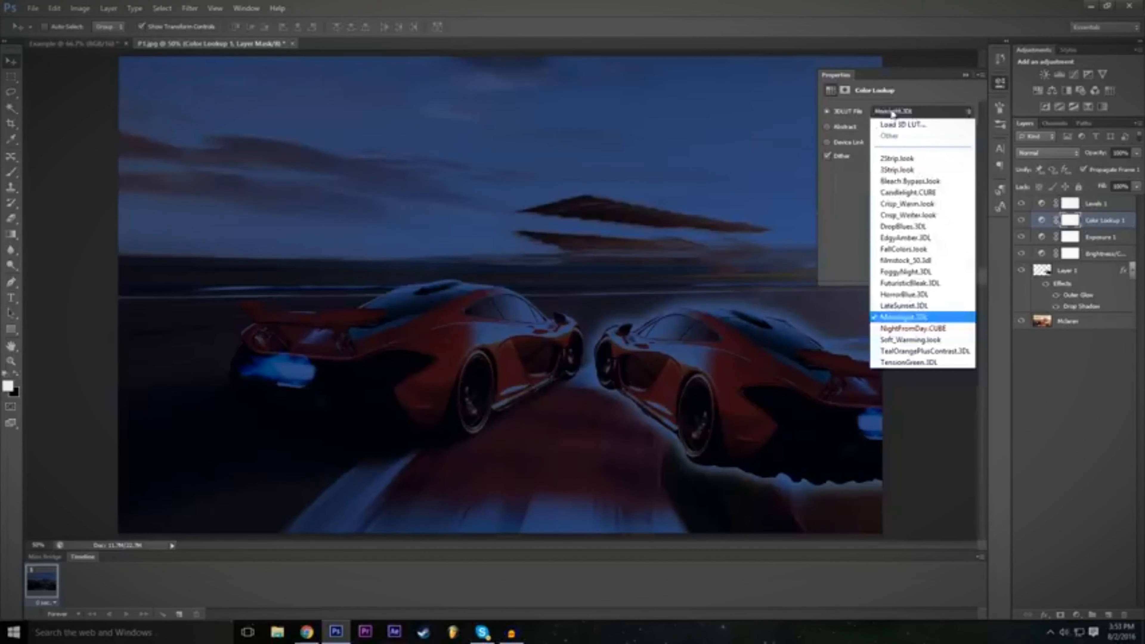
click(915, 193)
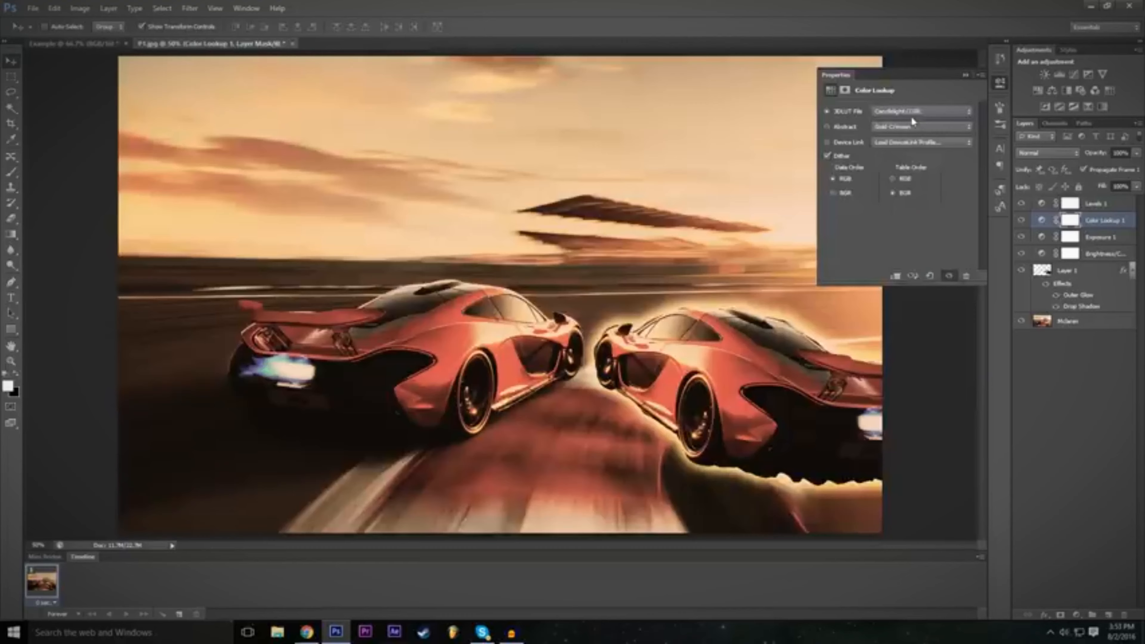
Cancel loading an external LUT file and apply the 2Strip.look 3D LUT to the Color Lookup layer
click(911, 117)
click(911, 116)
click(911, 115)
click(911, 113)
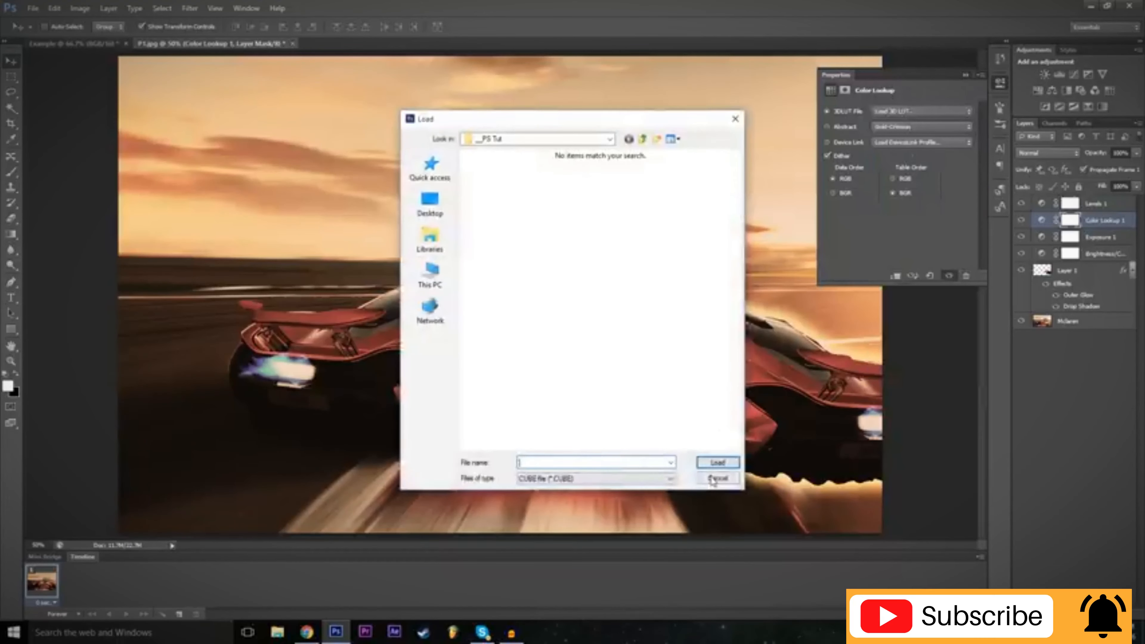
click(717, 479)
click(911, 112)
click(904, 121)
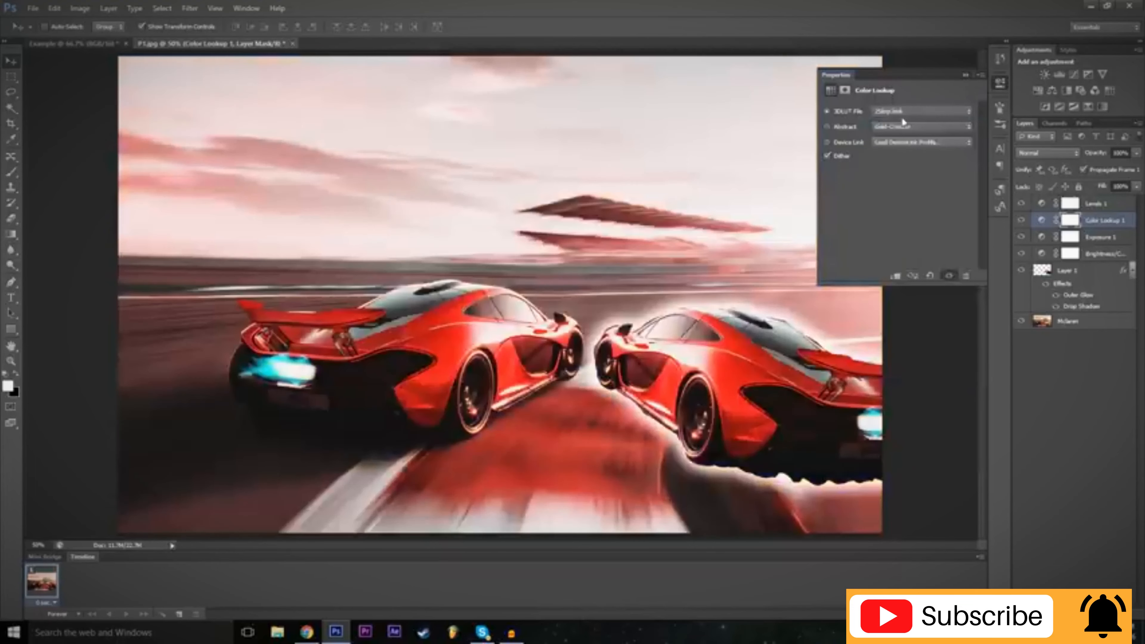
Try the Green-Red, Sienna-Blue and Turquoise-Sepia abstract profiles on the Color Lookup layer
click(899, 129)
click(898, 128)
click(898, 129)
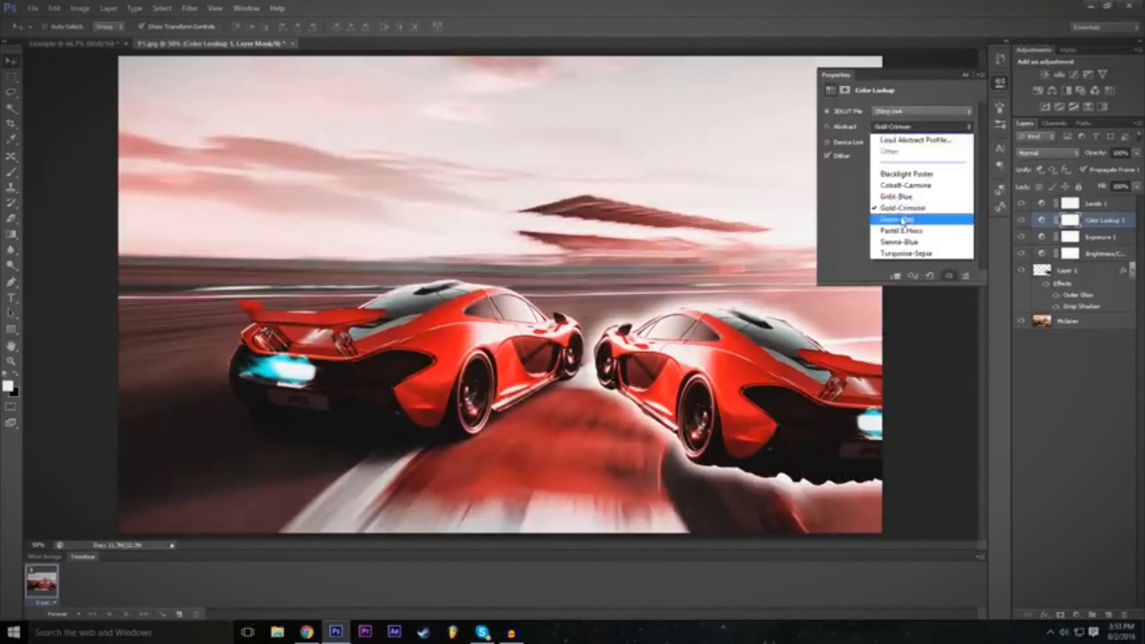
click(903, 220)
click(903, 134)
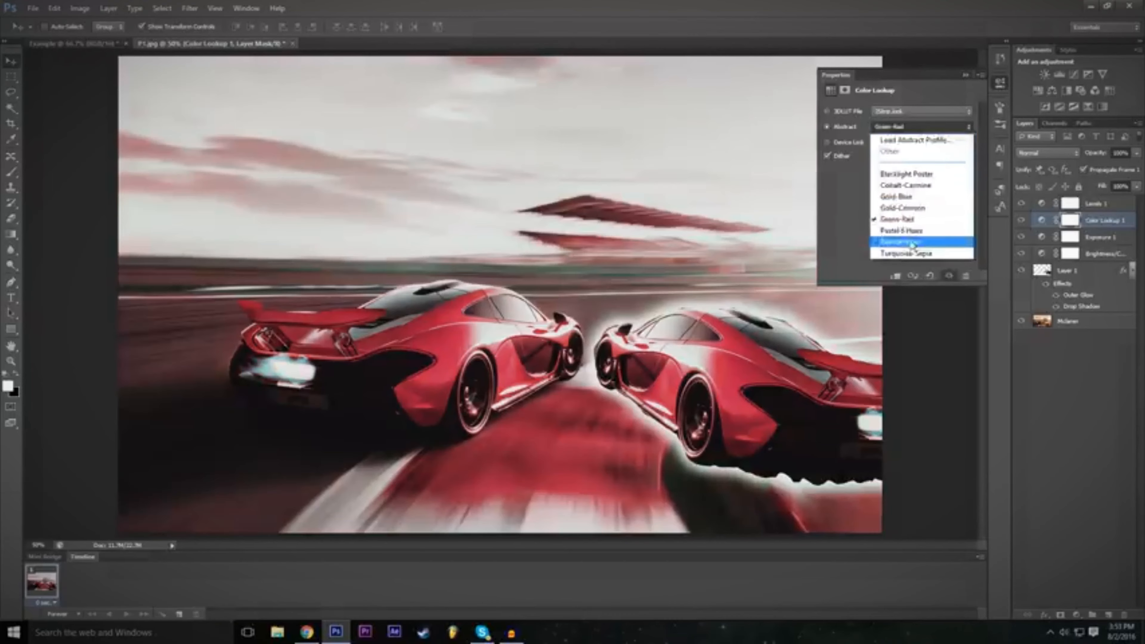
click(914, 244)
click(914, 132)
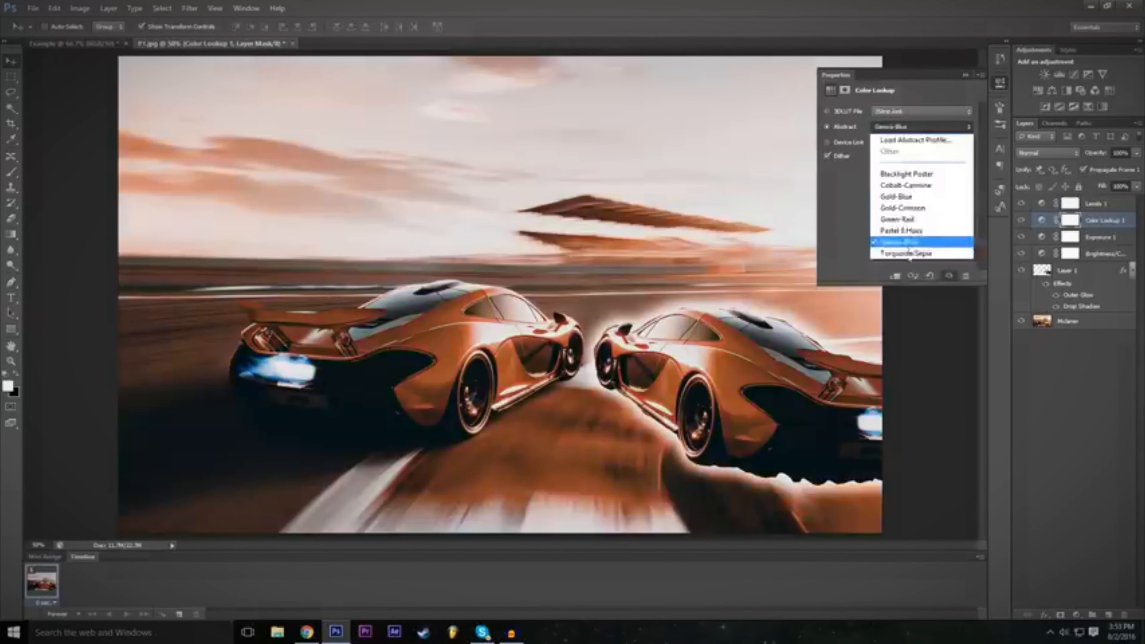
click(909, 252)
Try the Blacklight Poster, Gold-Blue and Cobalt-Carmine abstract profiles on the Color Lookup layer
click(909, 128)
click(903, 161)
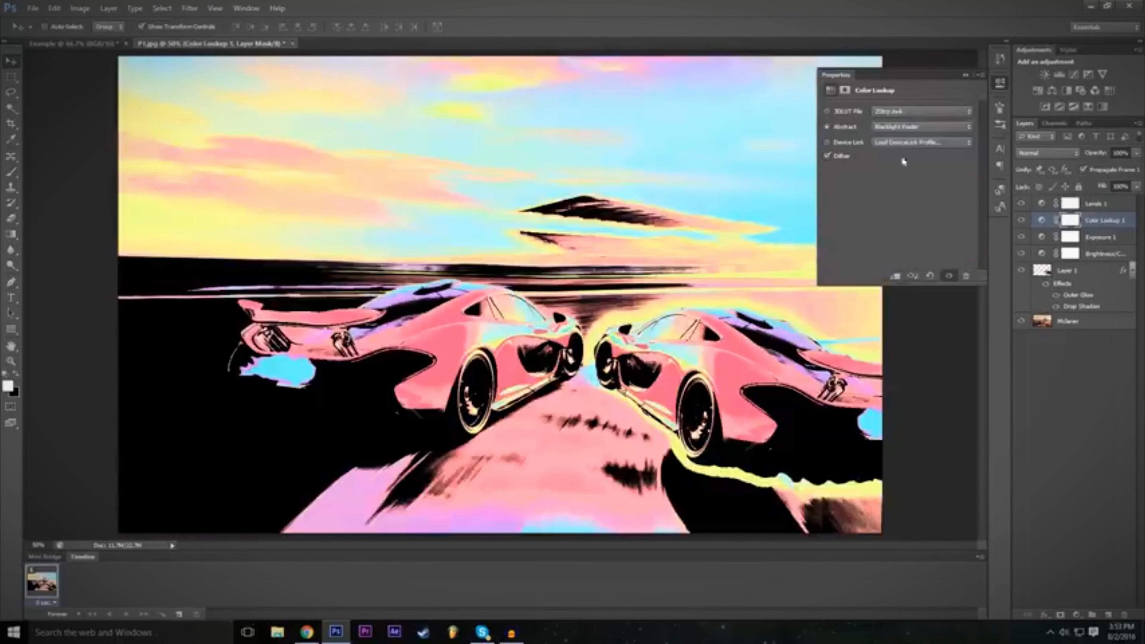
click(902, 128)
click(907, 192)
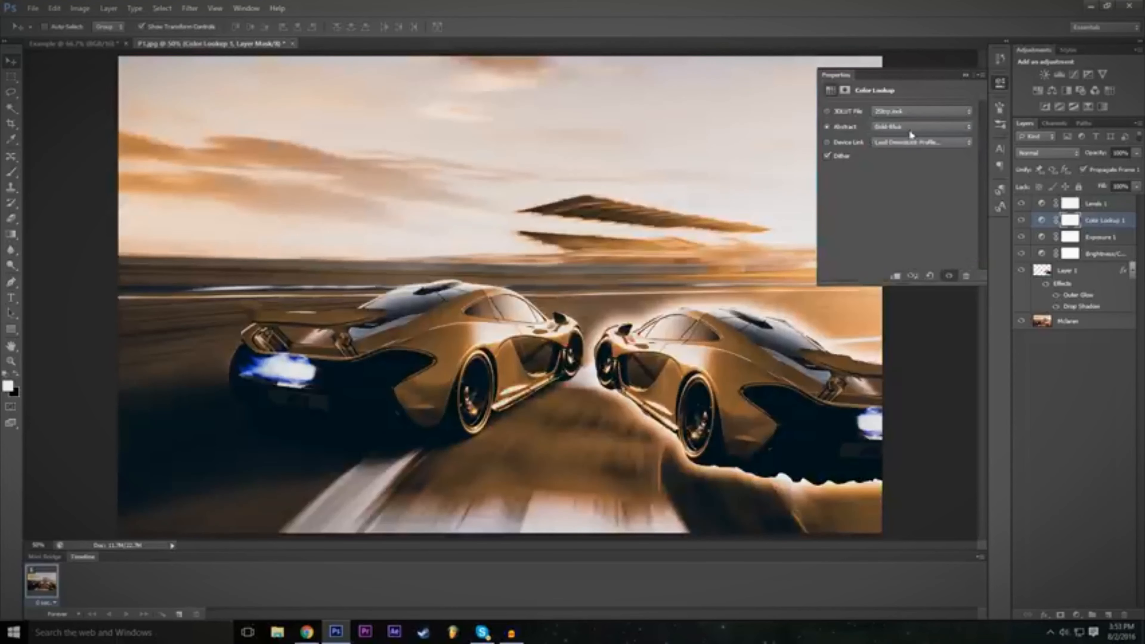
click(909, 130)
click(907, 174)
click(910, 129)
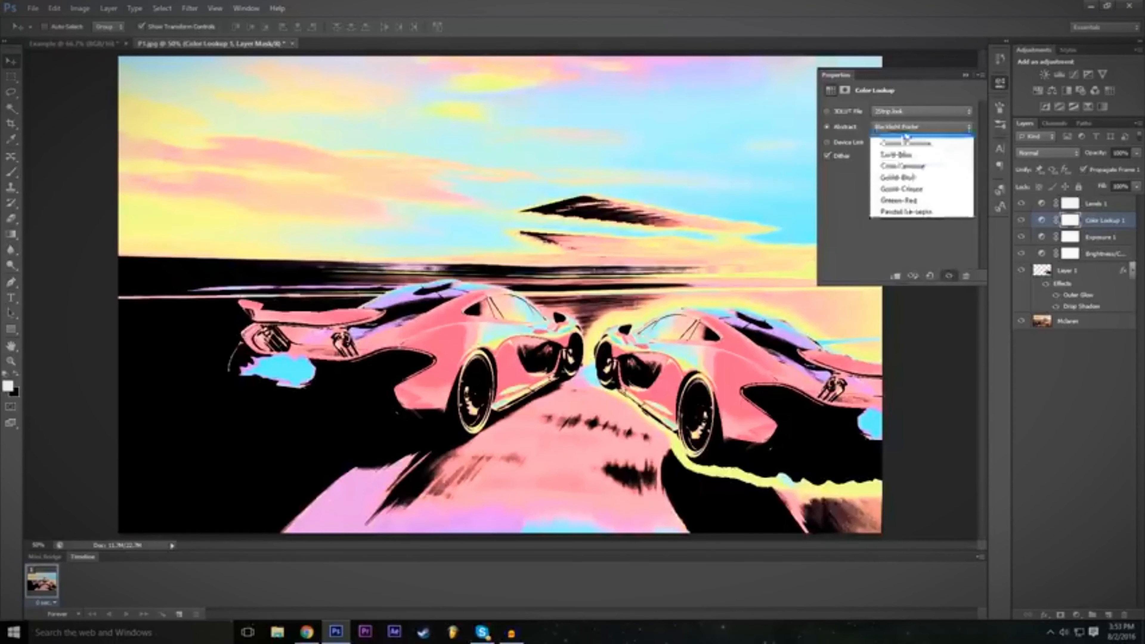
click(906, 185)
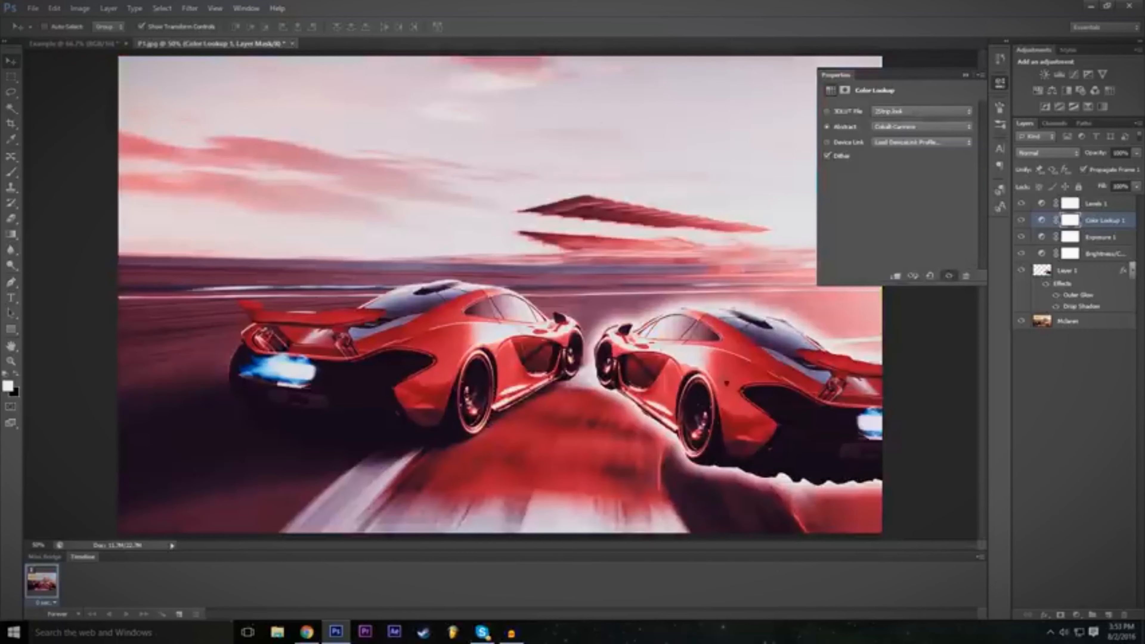
Apply the DropBlues.3DL 3D LUT to the Color Lookup layer and compare the photo with that layer hidden and shown
click(919, 112)
click(915, 155)
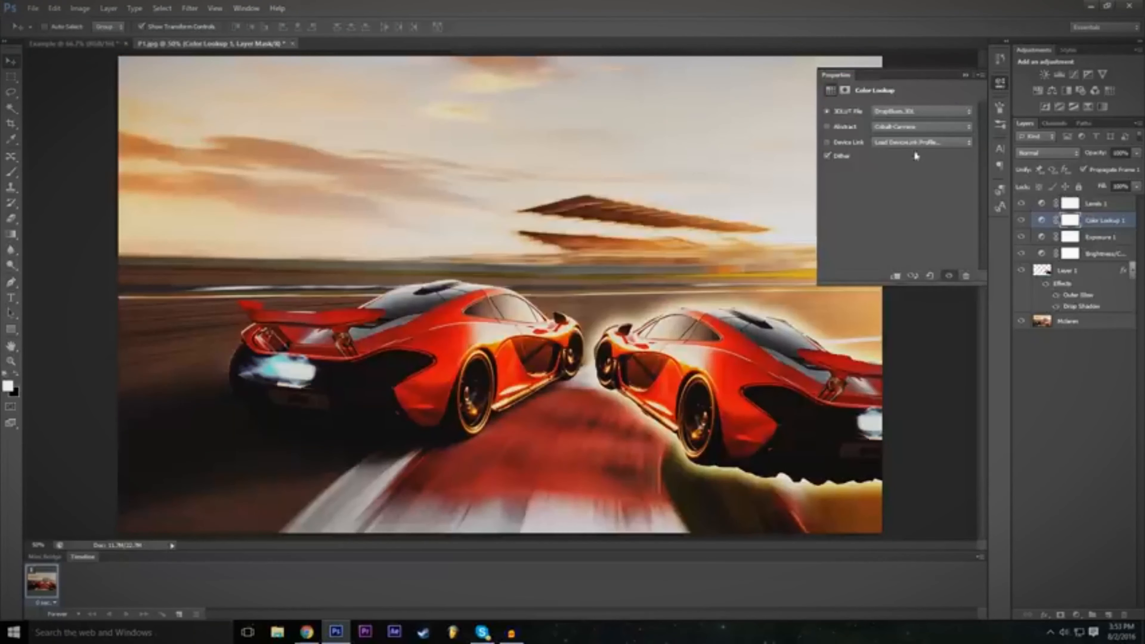
click(967, 75)
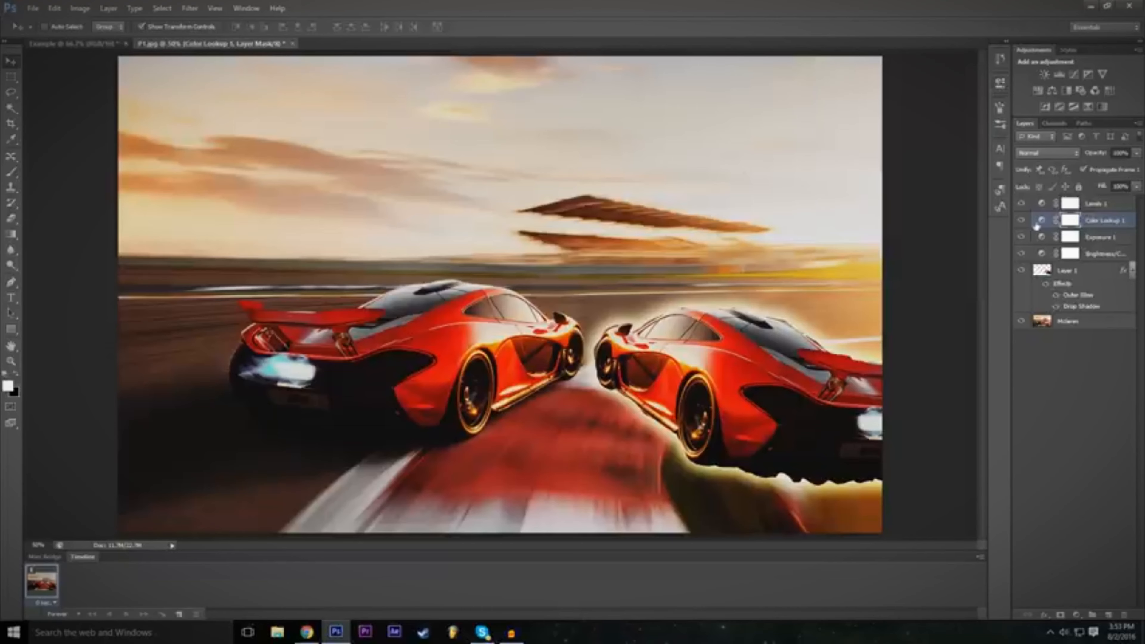
click(1024, 221)
click(1023, 221)
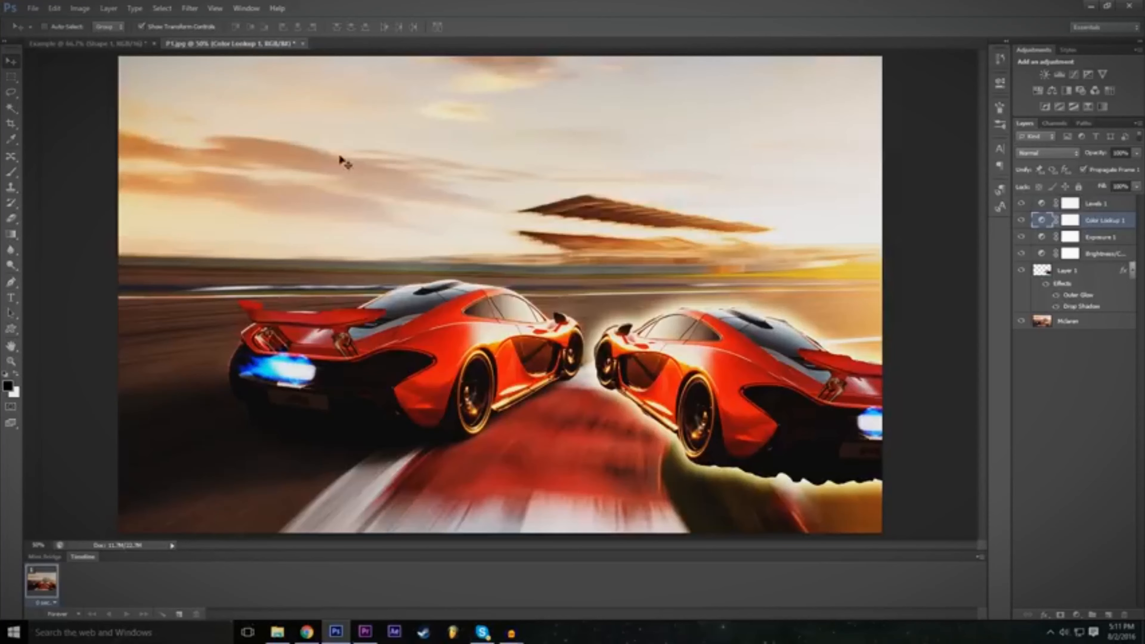
Add a horizontal text layer reading "Example" and move the text to span the upper half of the photo
click(11, 298)
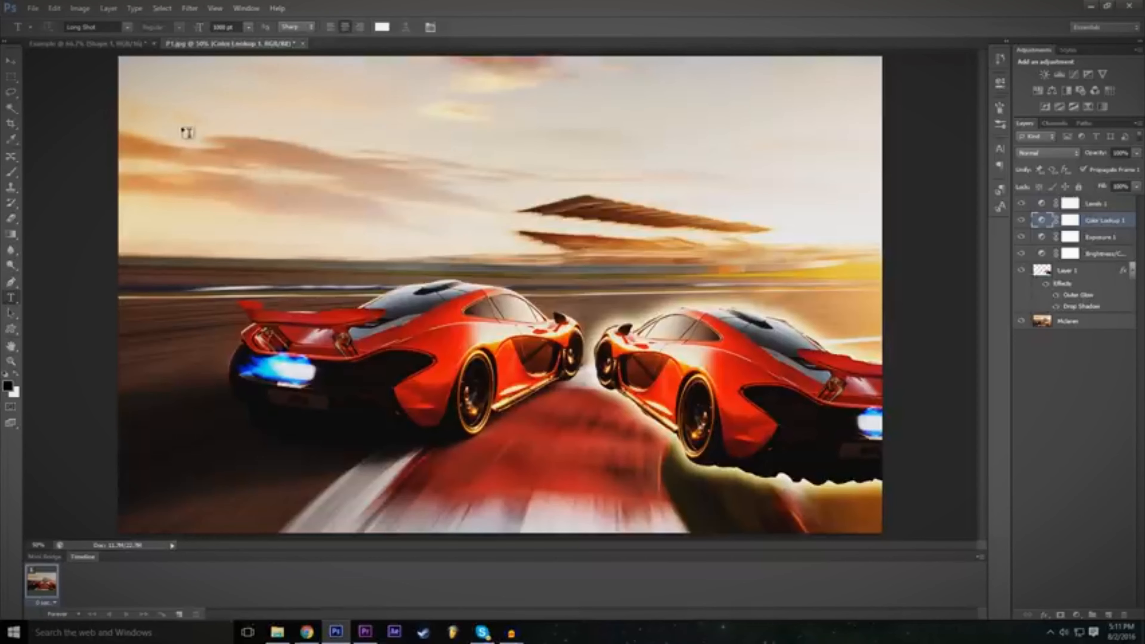
click(182, 118)
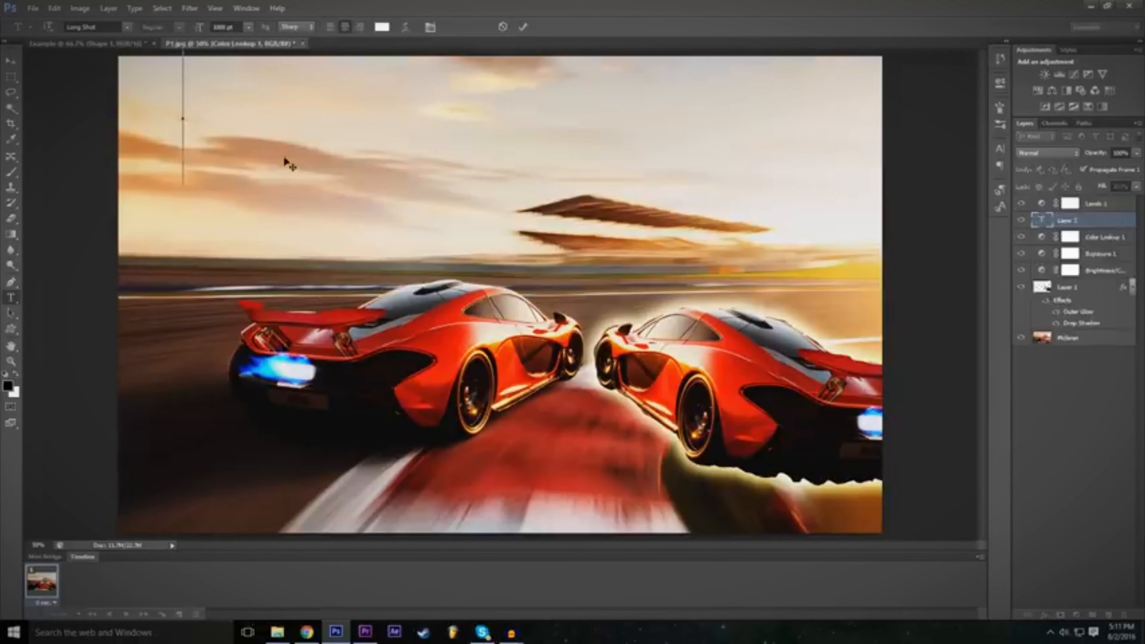
text(Chan)
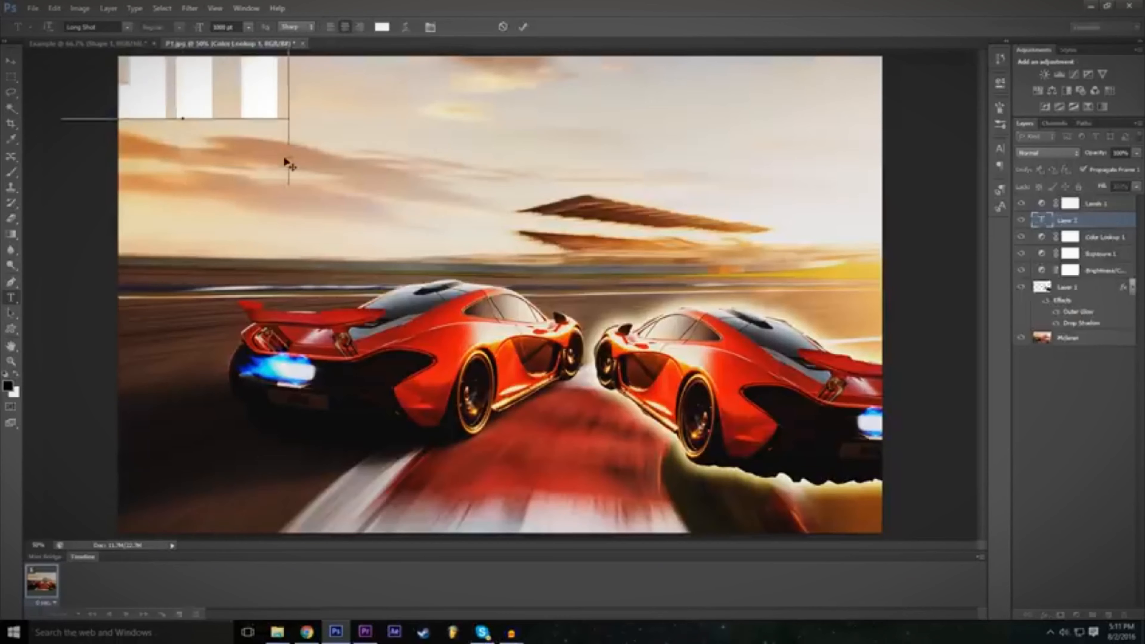
text(ple)
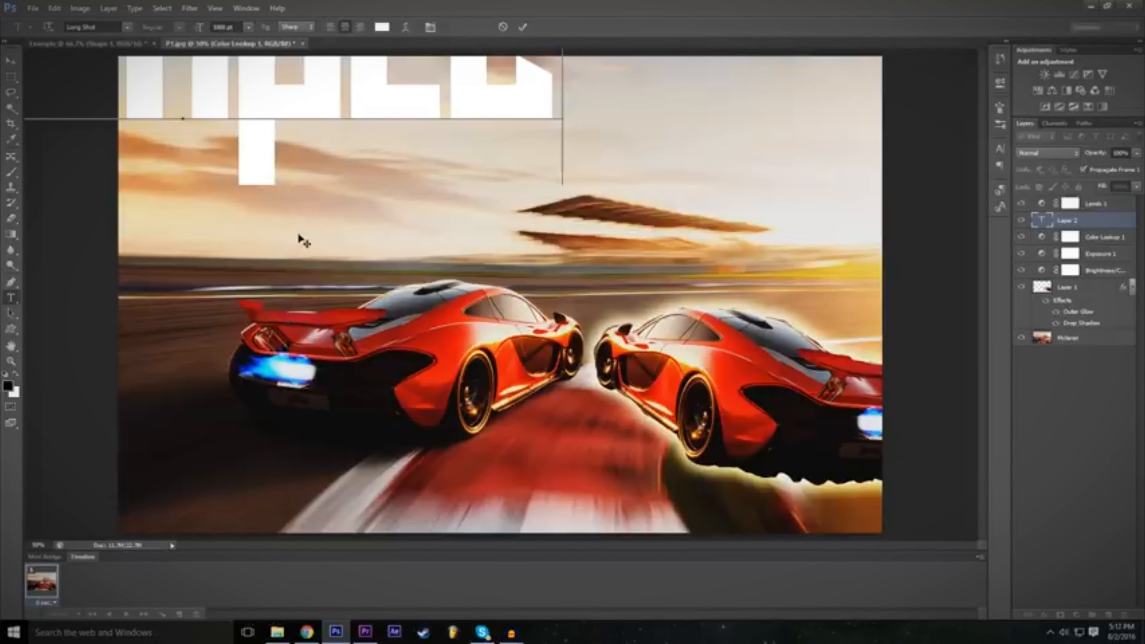
drag(296, 246, 570, 394)
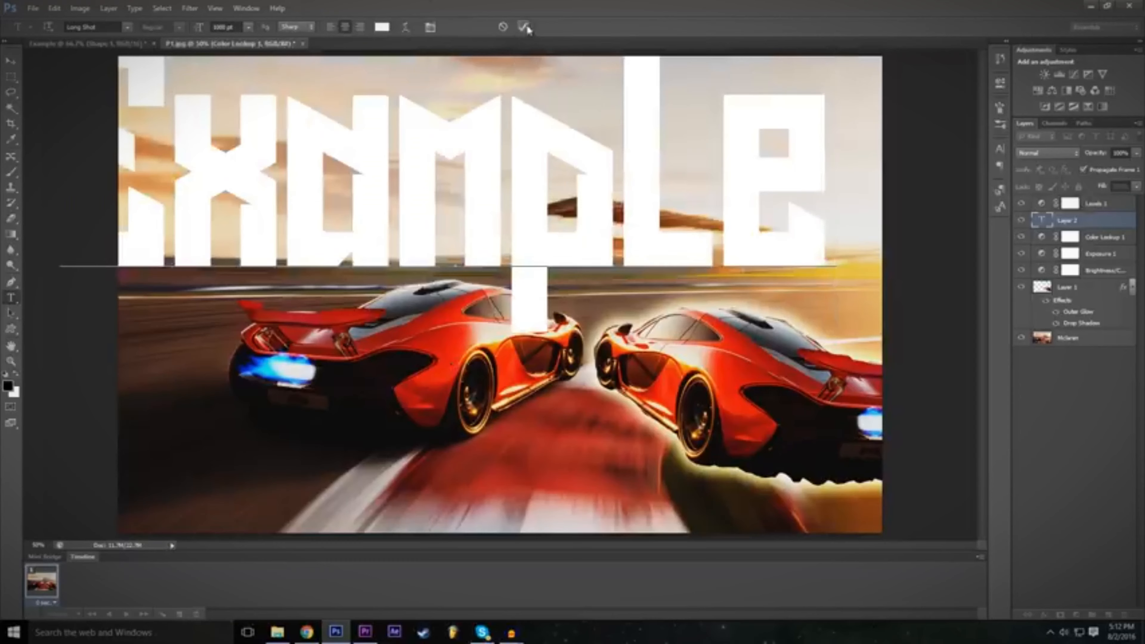
drag(298, 374, 382, 383)
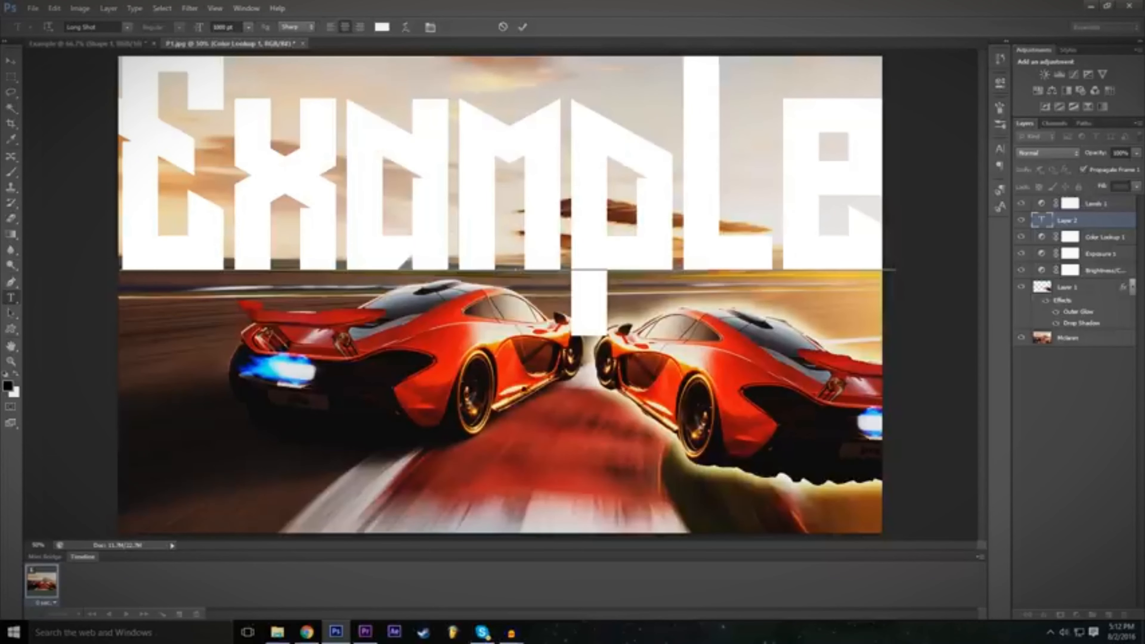
Try Microsoft Tai Le on the whole "Example" text, and set its font to Nexa Bold
key(ctrl+a)
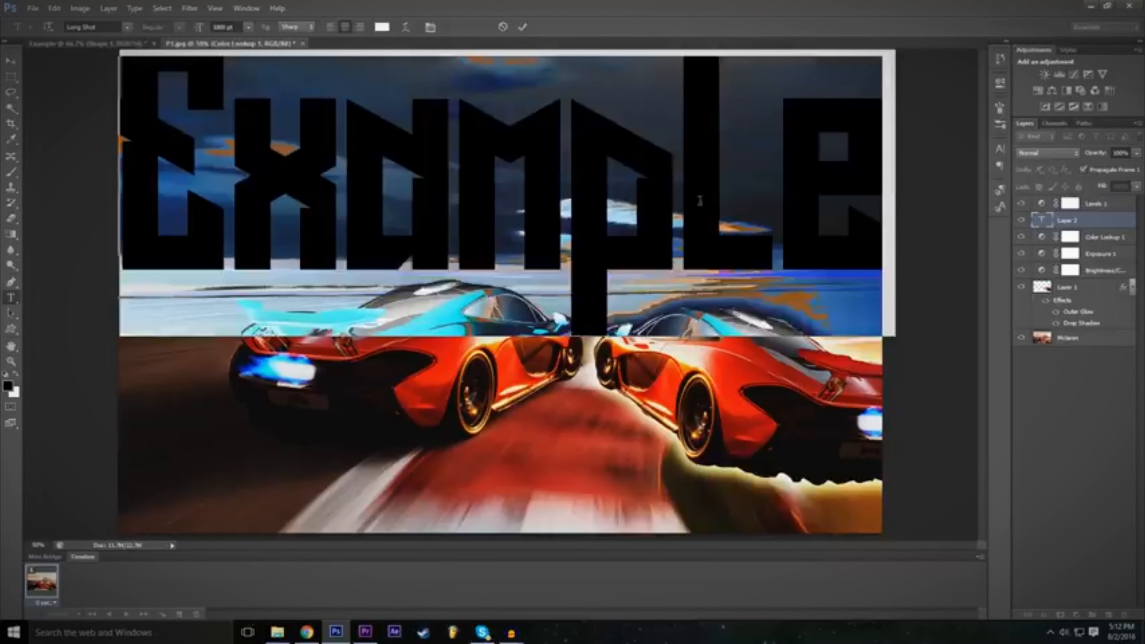
click(224, 27)
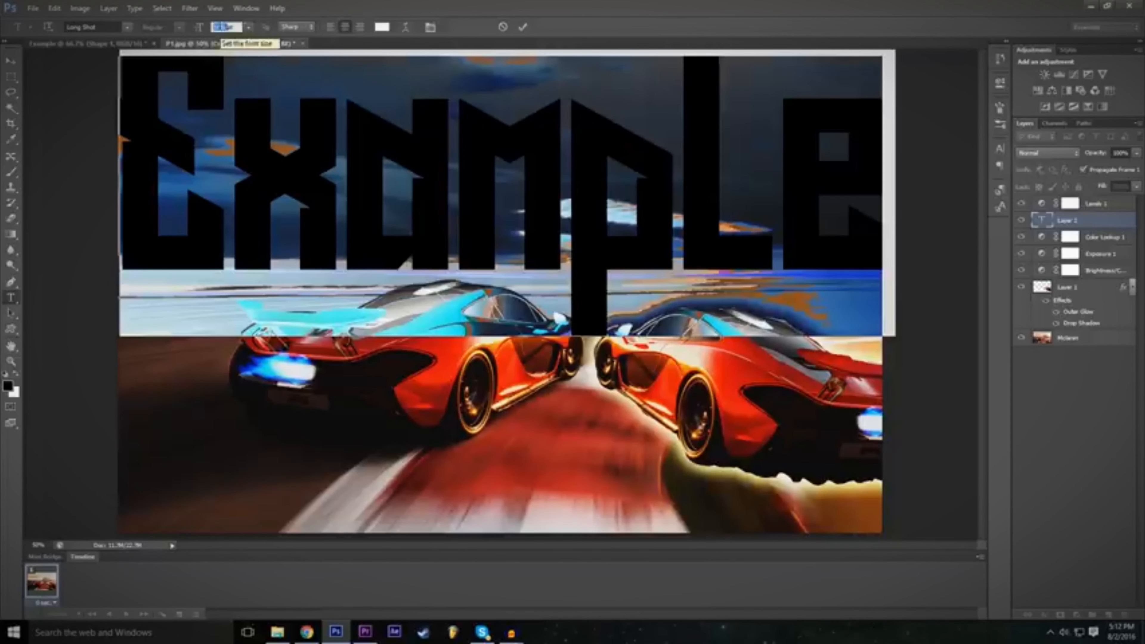
click(127, 28)
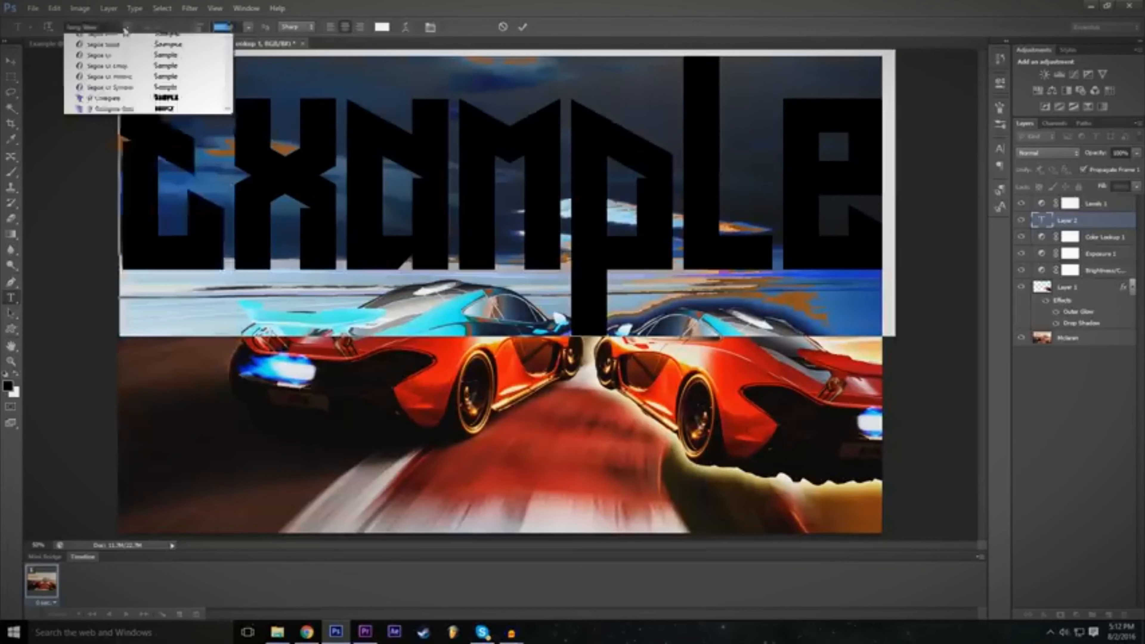
scroll(155, 280, down, 5)
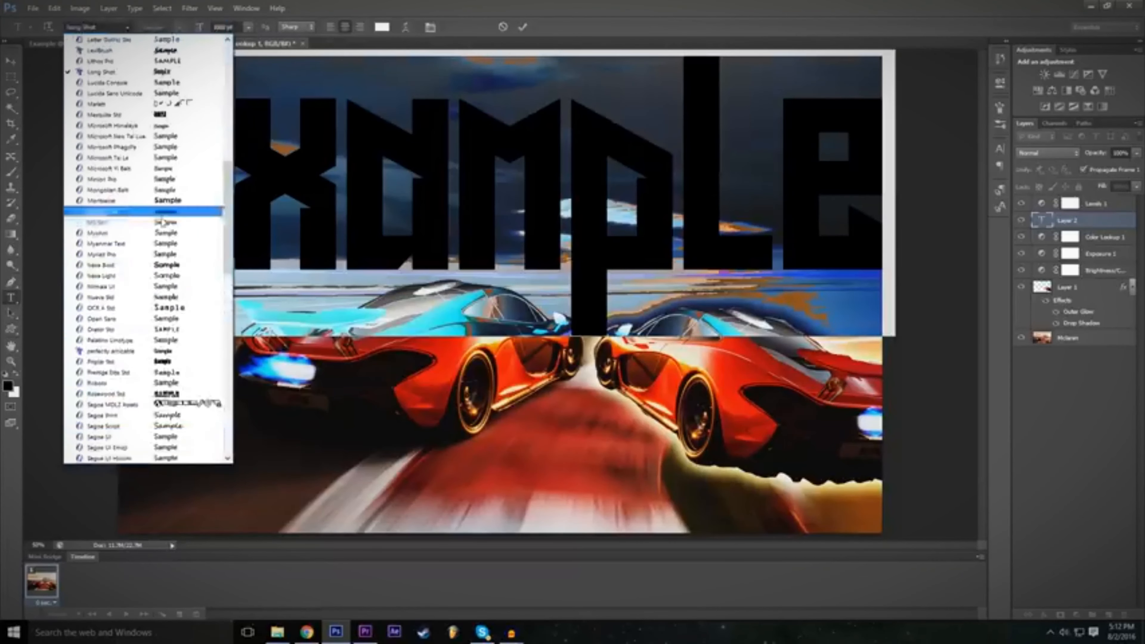
click(160, 158)
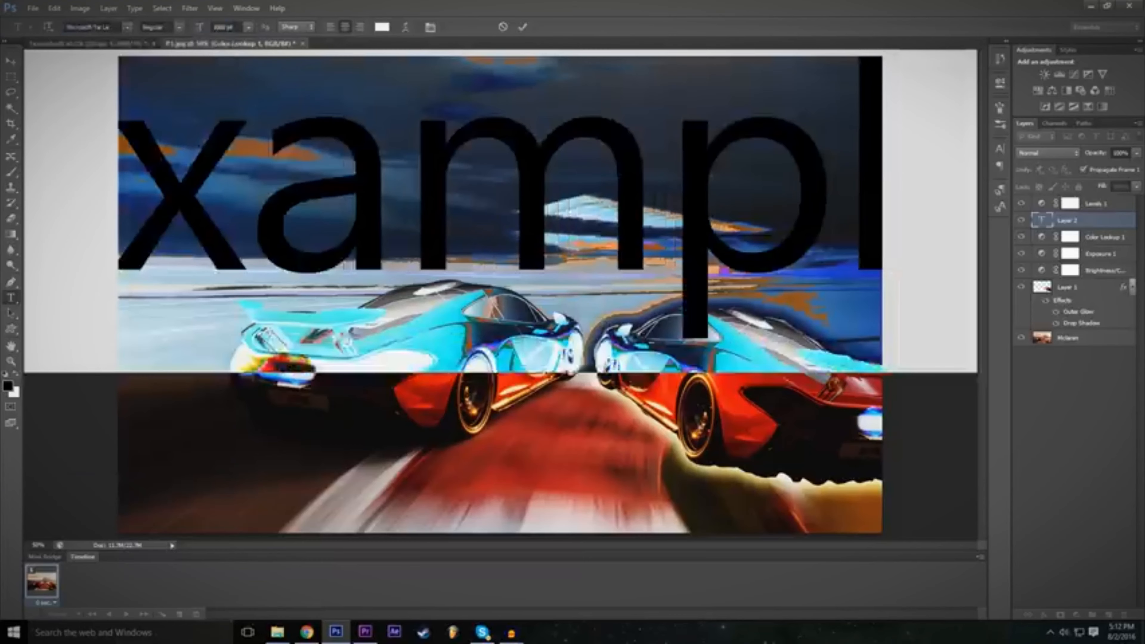
click(128, 28)
scroll(171, 194, up, 2)
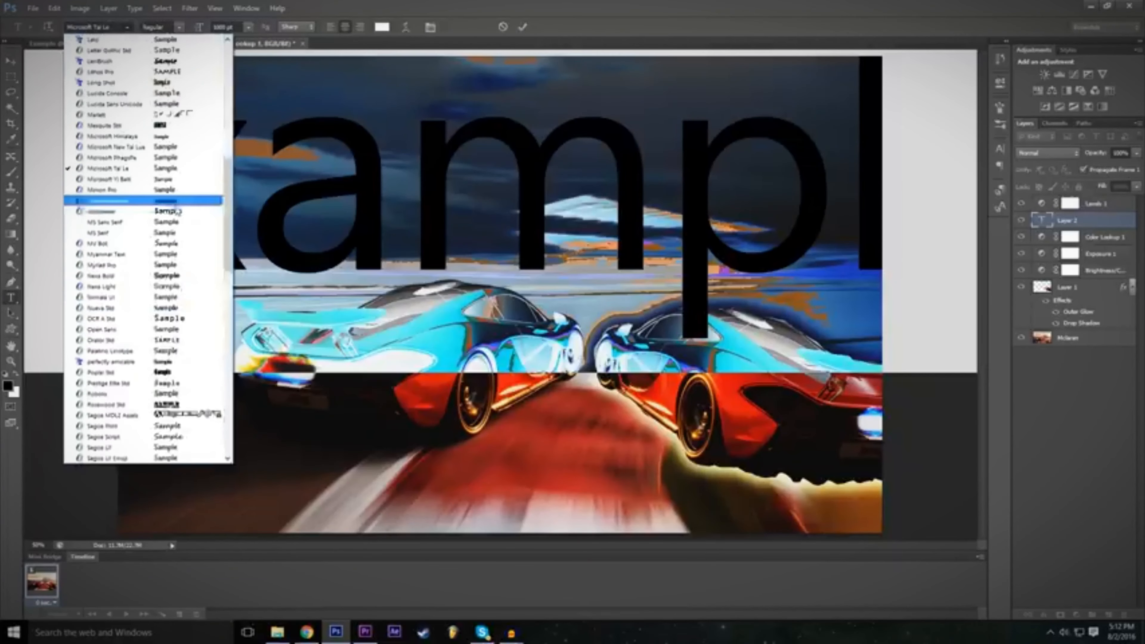
click(173, 276)
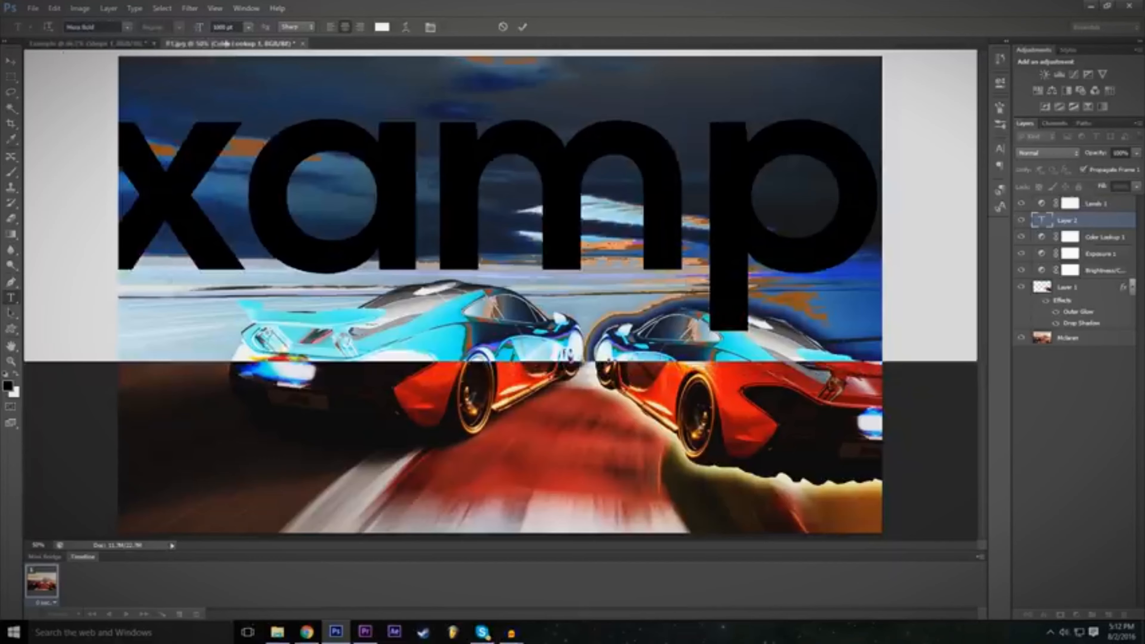
Try a 72 pt size, set the "Example" text to 500 pt, and move it up into the sky above the cars
double_click(219, 27)
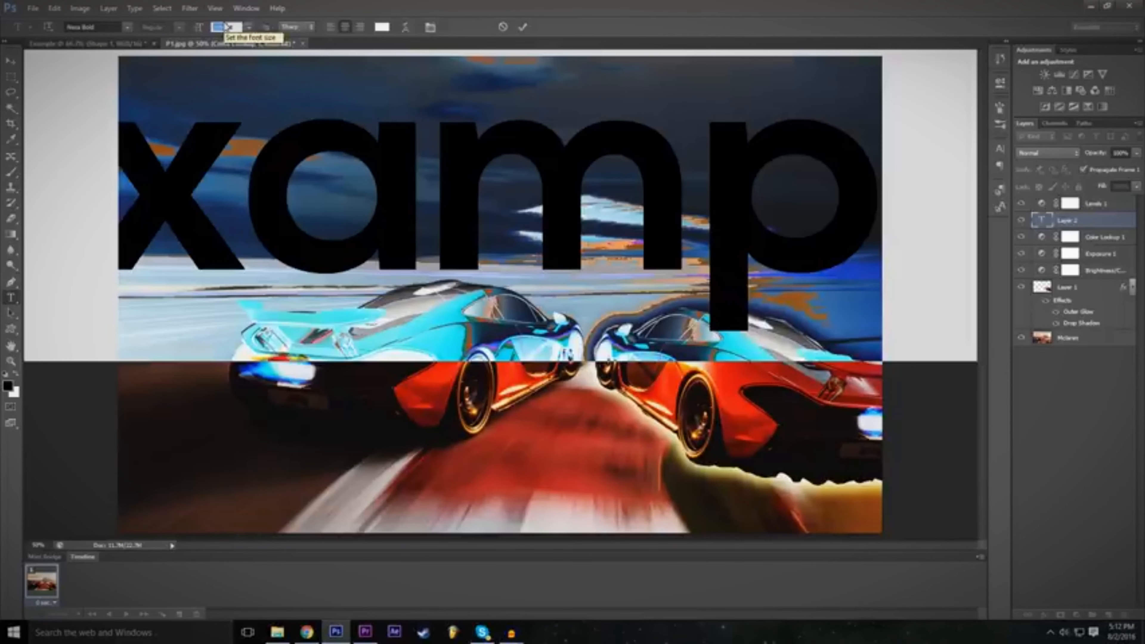
click(249, 27)
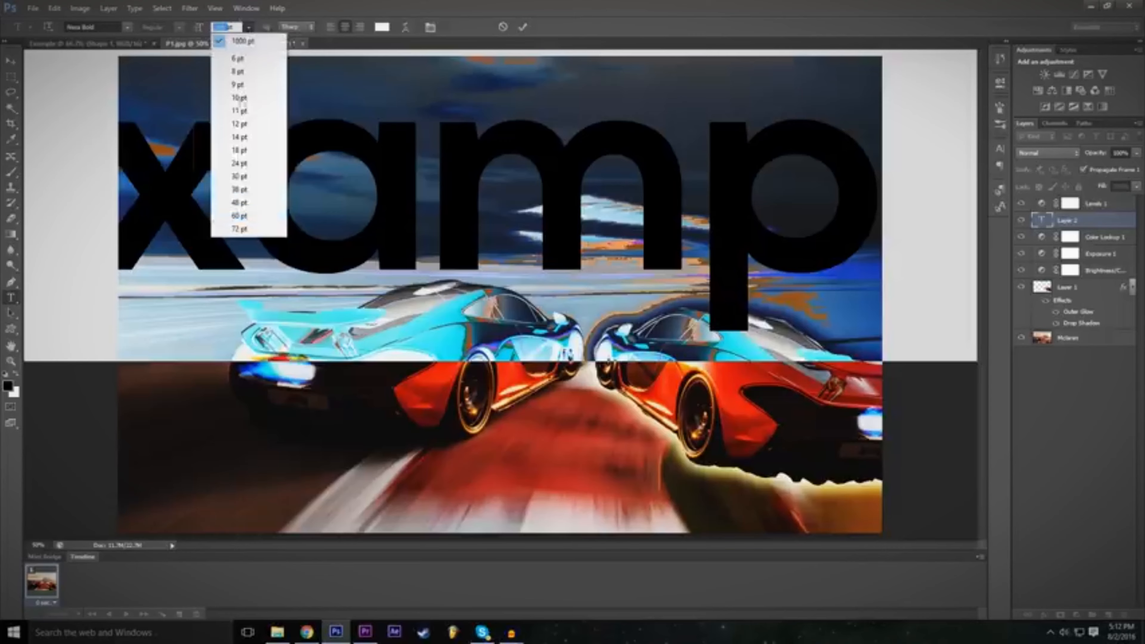
click(239, 228)
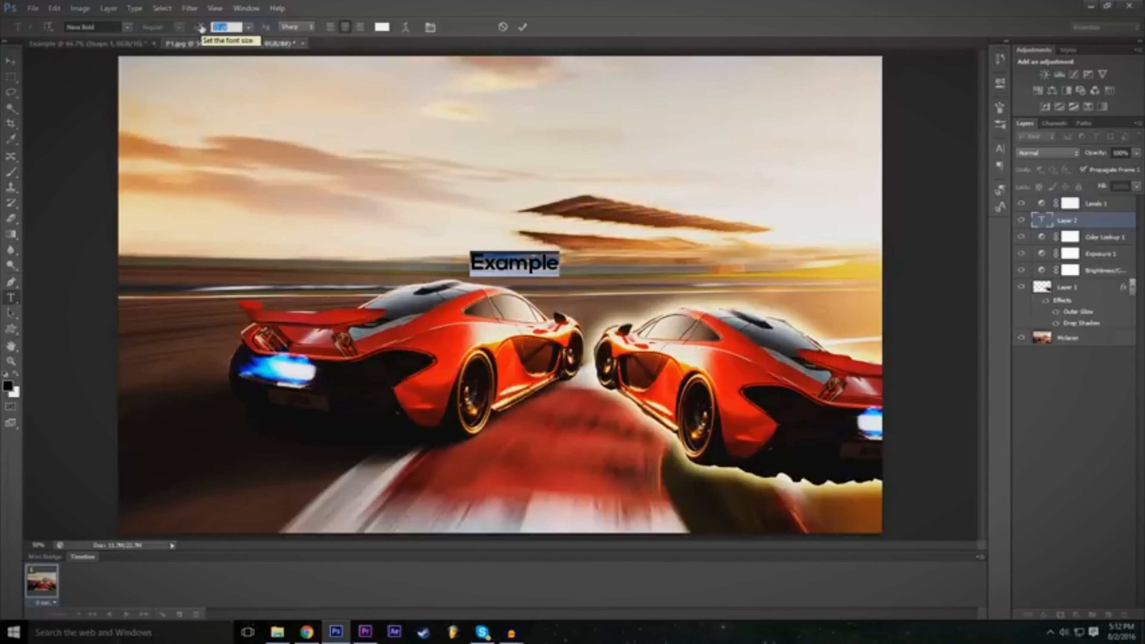
text(500)
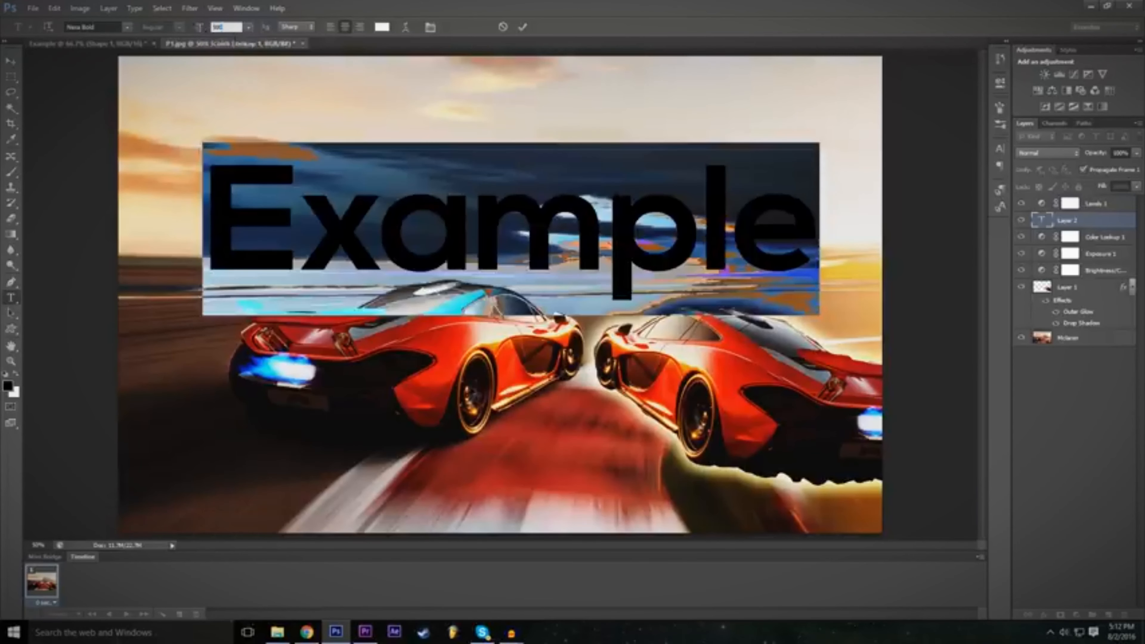
drag(475, 395, 480, 314)
click(522, 27)
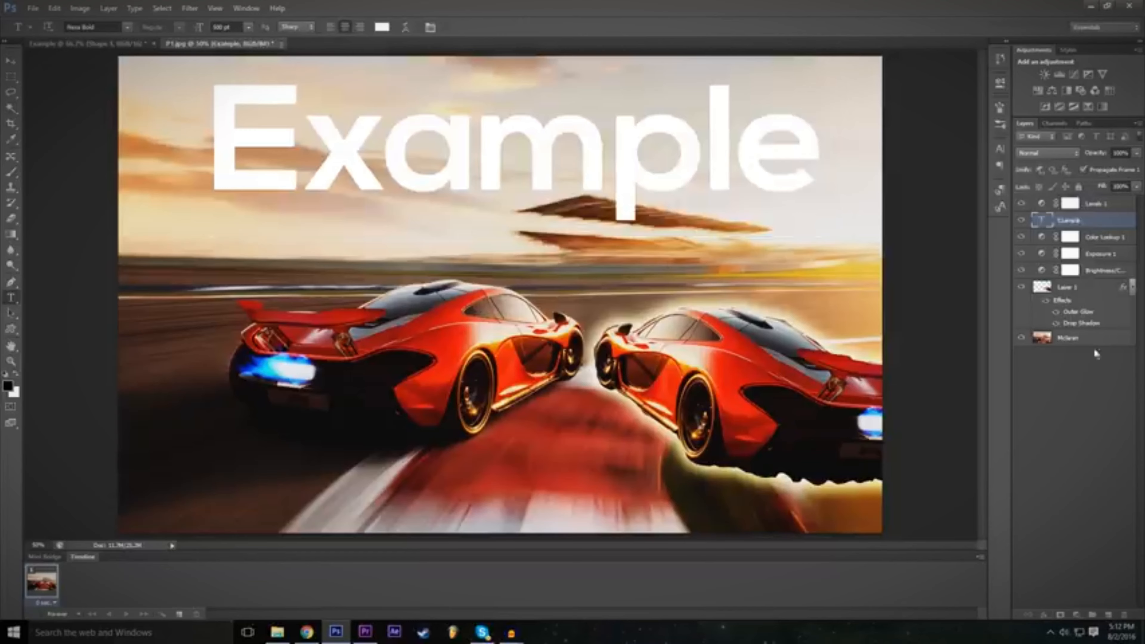
Move the Example text layer above the Levels layer and open its blending options
drag(1089, 224, 1060, 206)
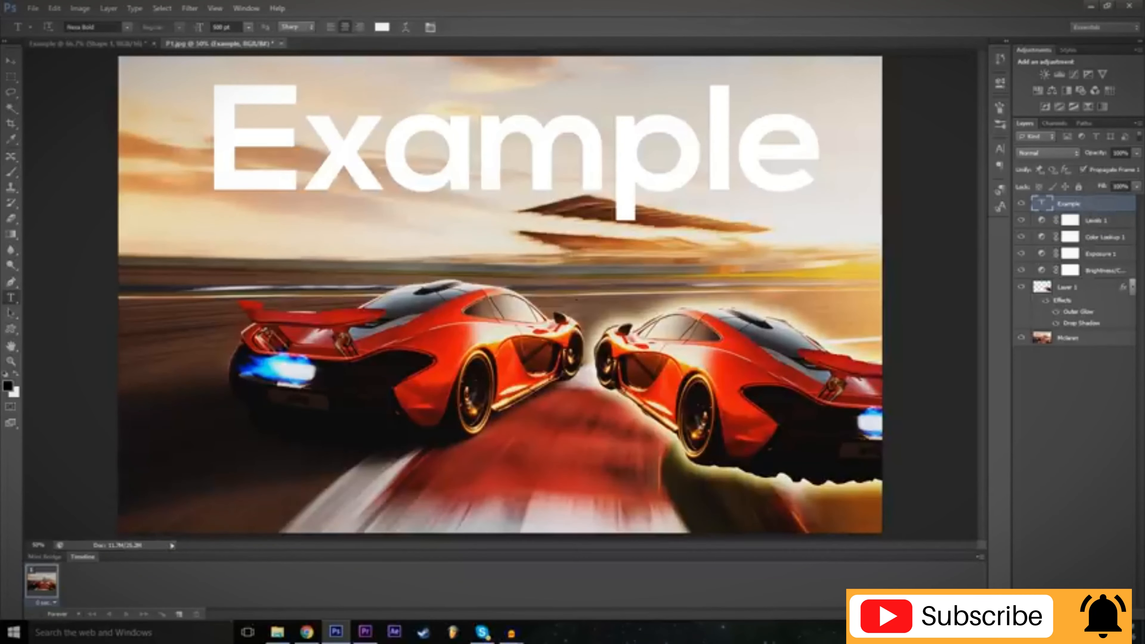
click(1046, 614)
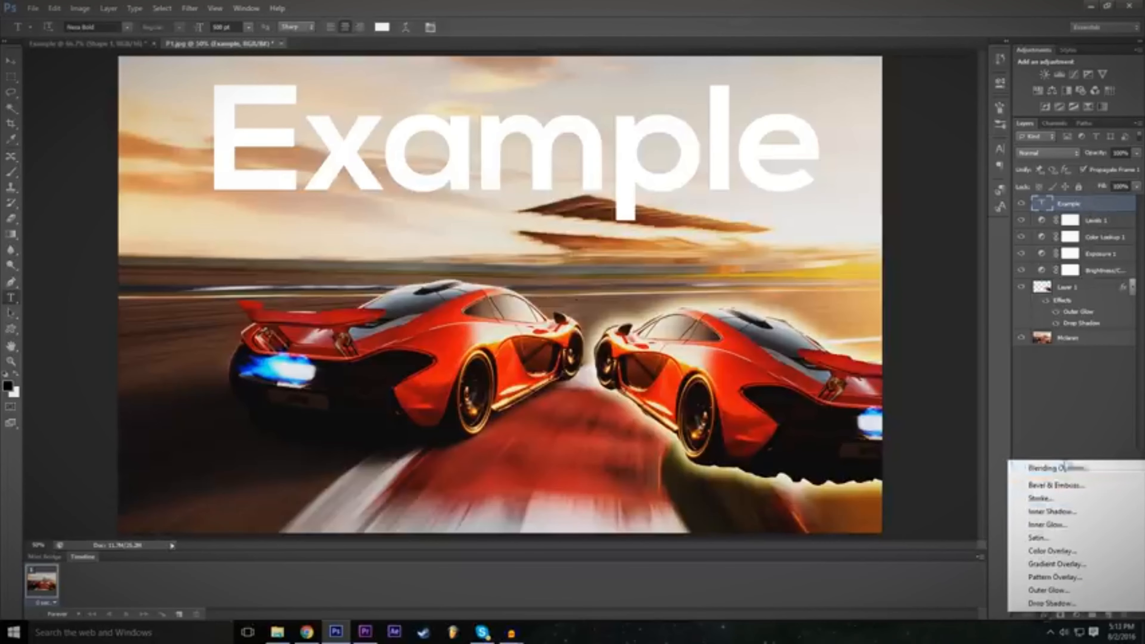
click(1055, 468)
Try the Overlay and Difference blend modes on the Example text layer, and set its blend mode to Exclusion
click(825, 218)
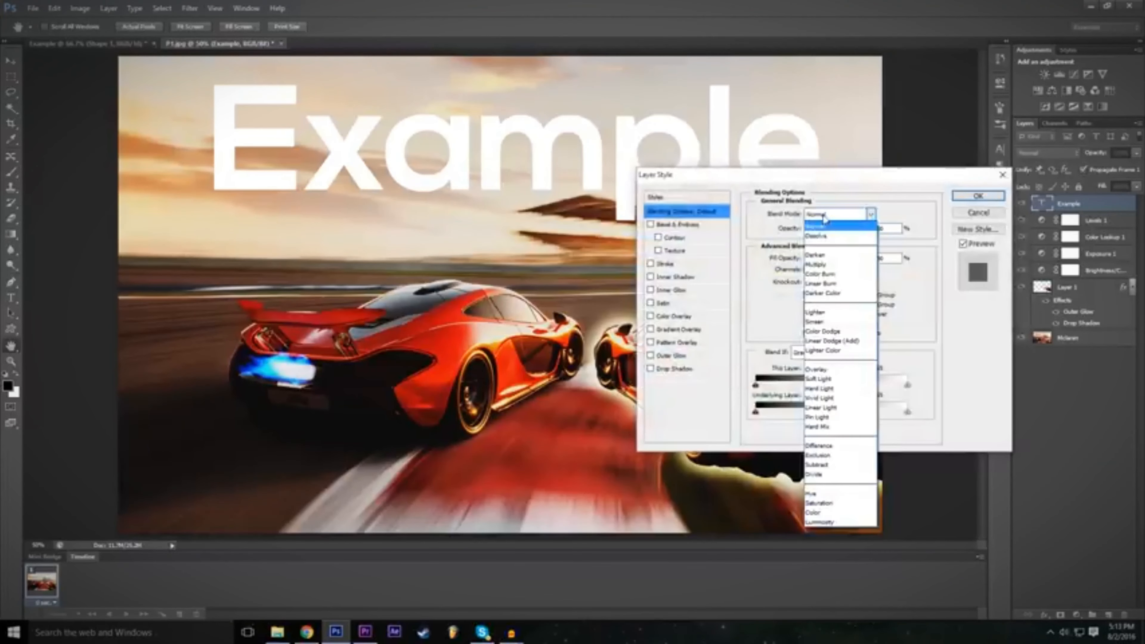
click(837, 369)
key(Tab)
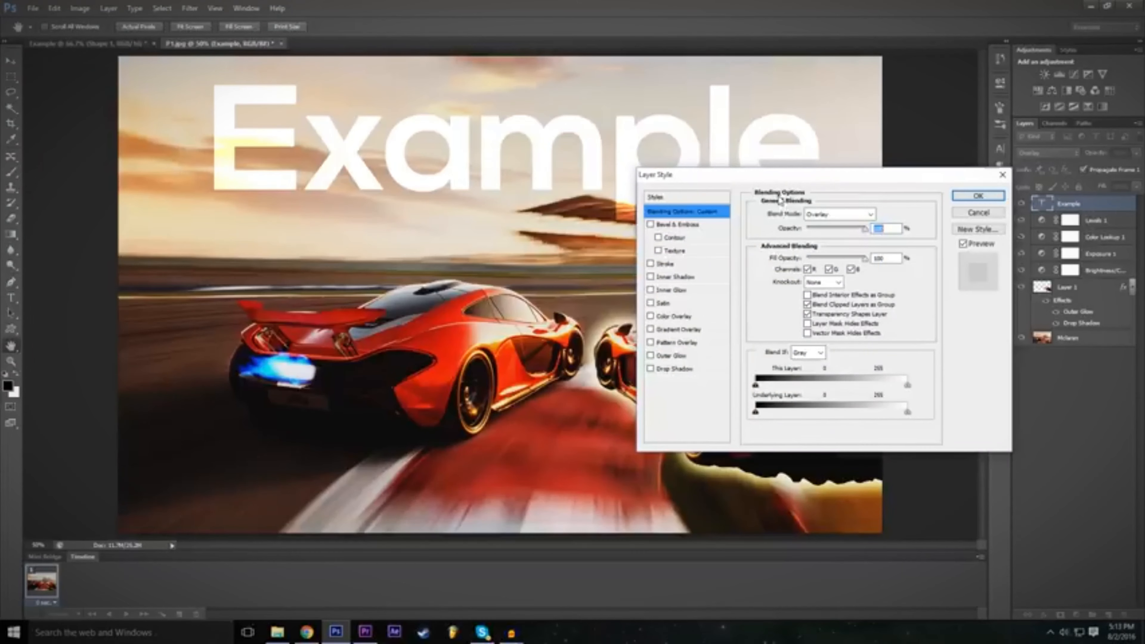
click(834, 215)
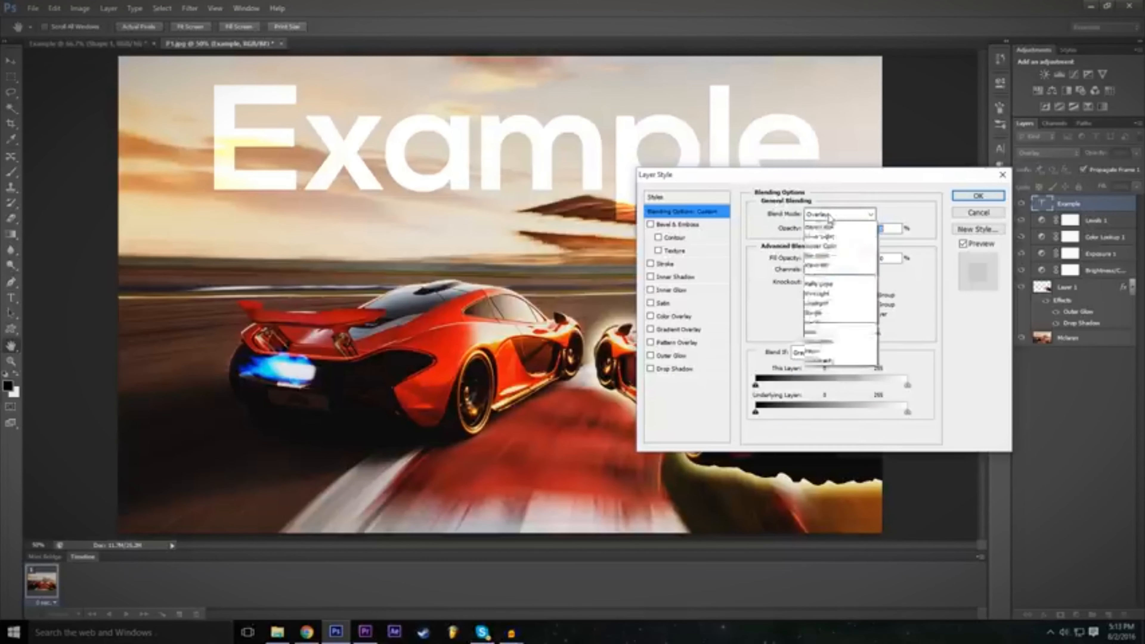
click(839, 447)
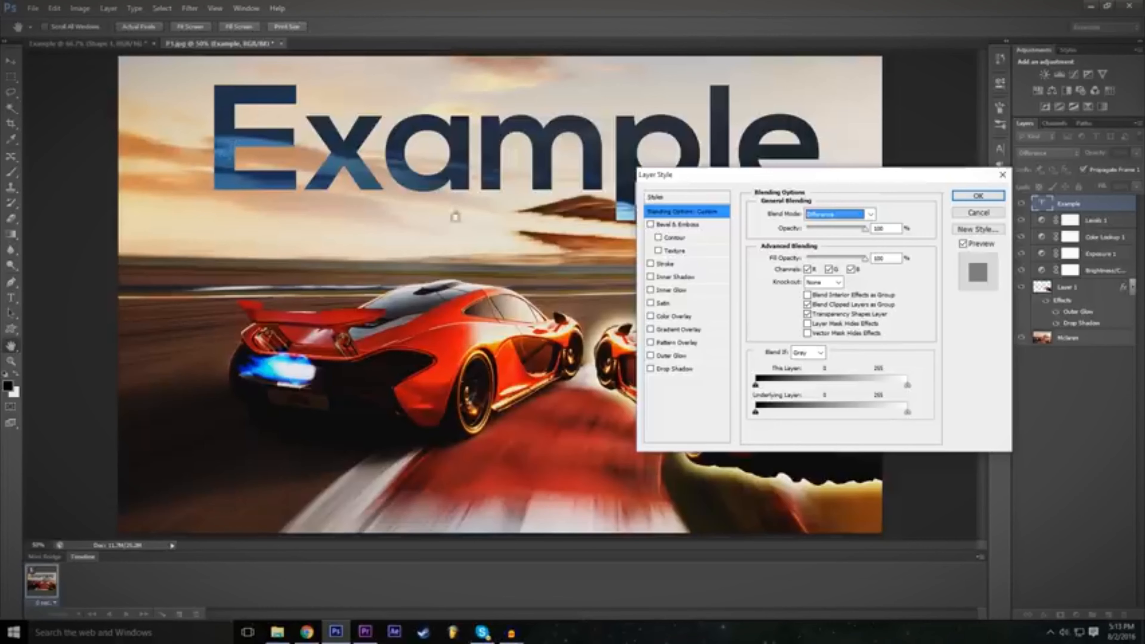
click(822, 214)
click(840, 458)
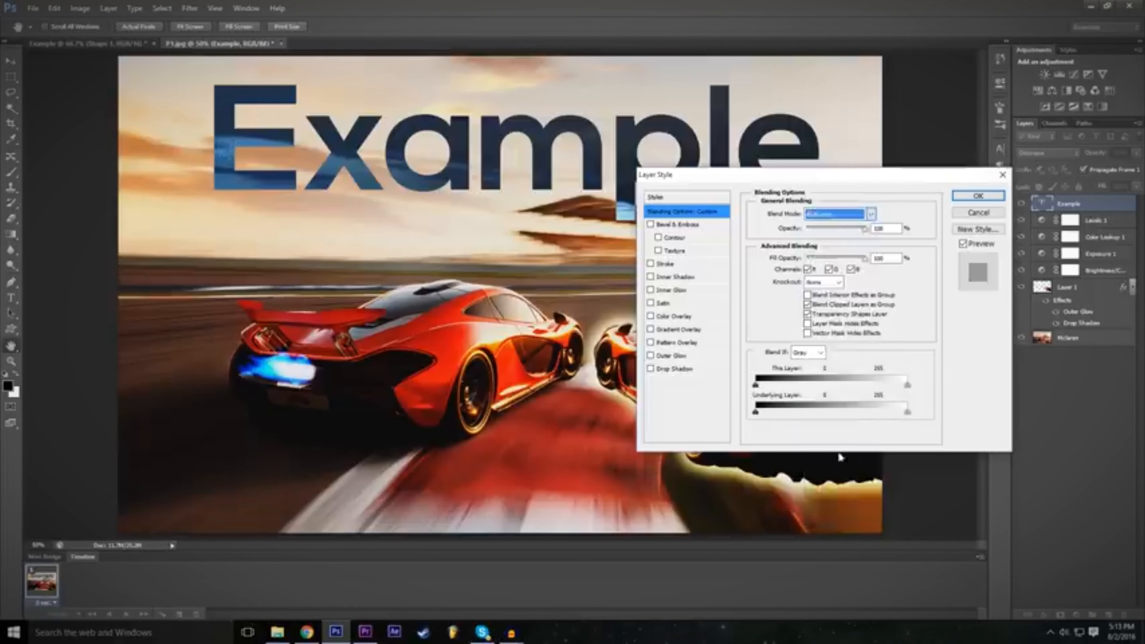
Try the Darken, Color Burn, Overlay and Vivid Light blend modes on the Example text layer
click(838, 214)
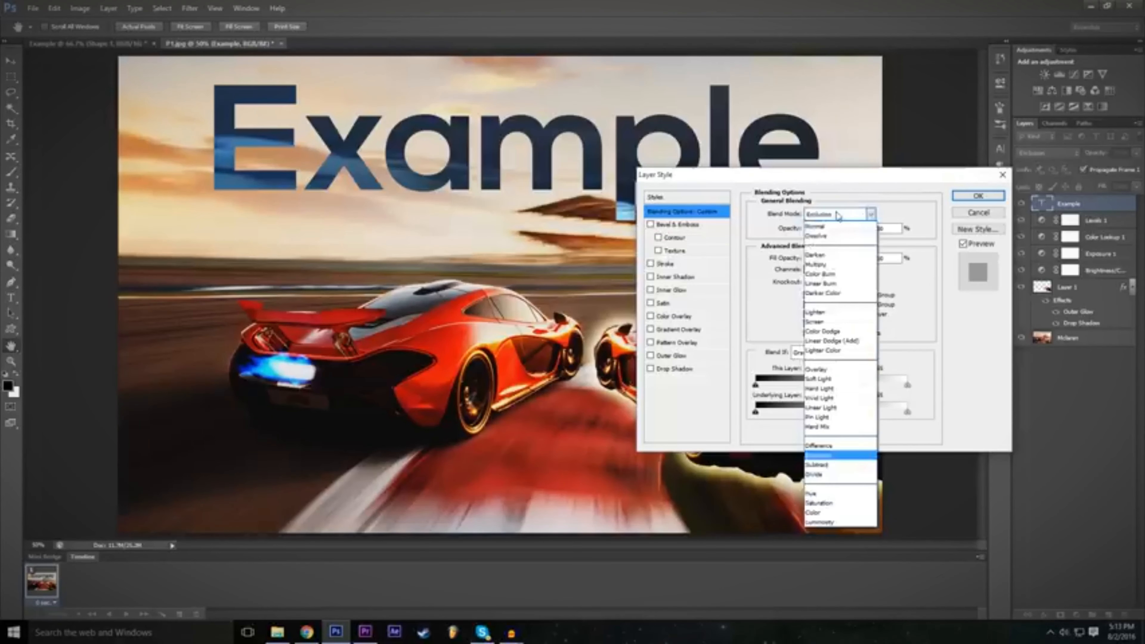
click(842, 265)
click(834, 214)
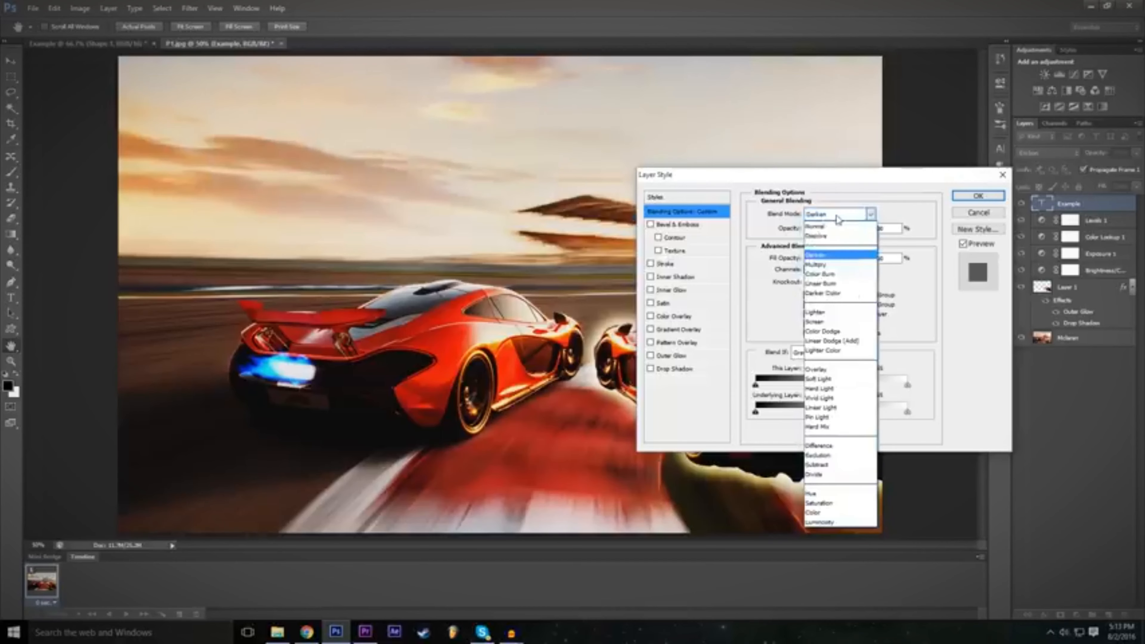
click(837, 274)
click(839, 218)
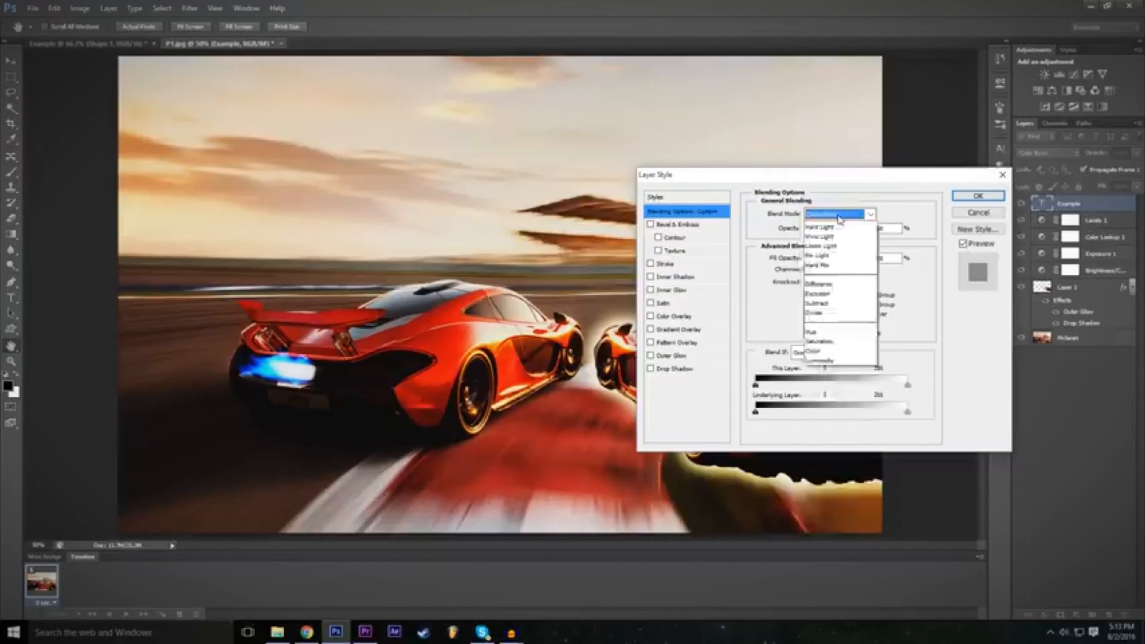
click(825, 369)
click(834, 216)
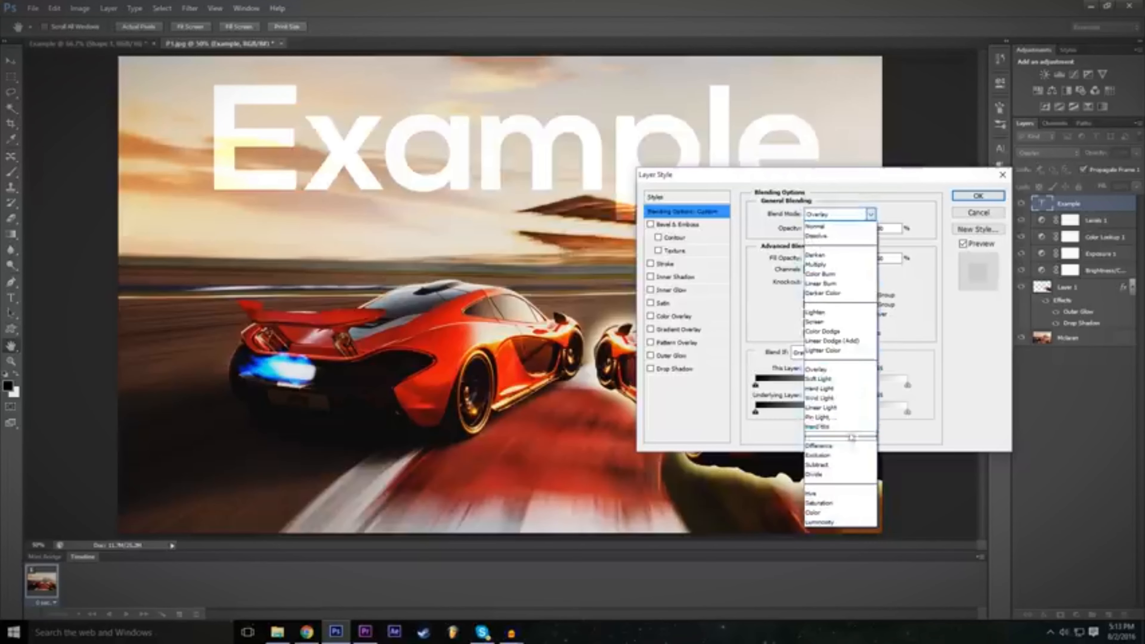
click(841, 400)
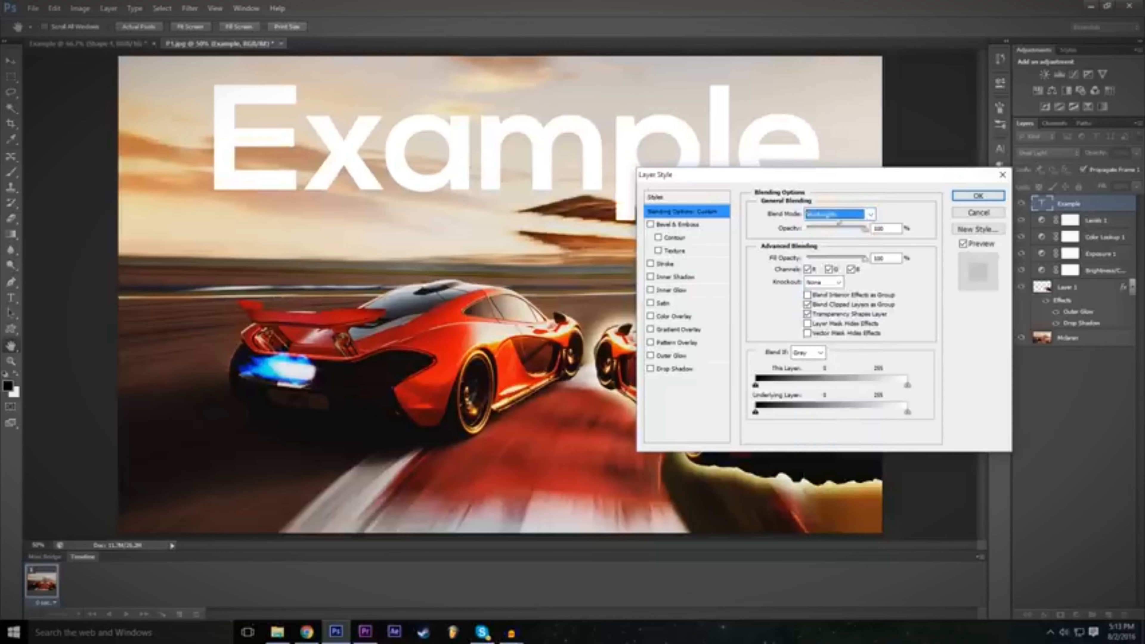
Set the Example text layer's blend mode to Difference and apply the layer style
click(839, 215)
click(843, 444)
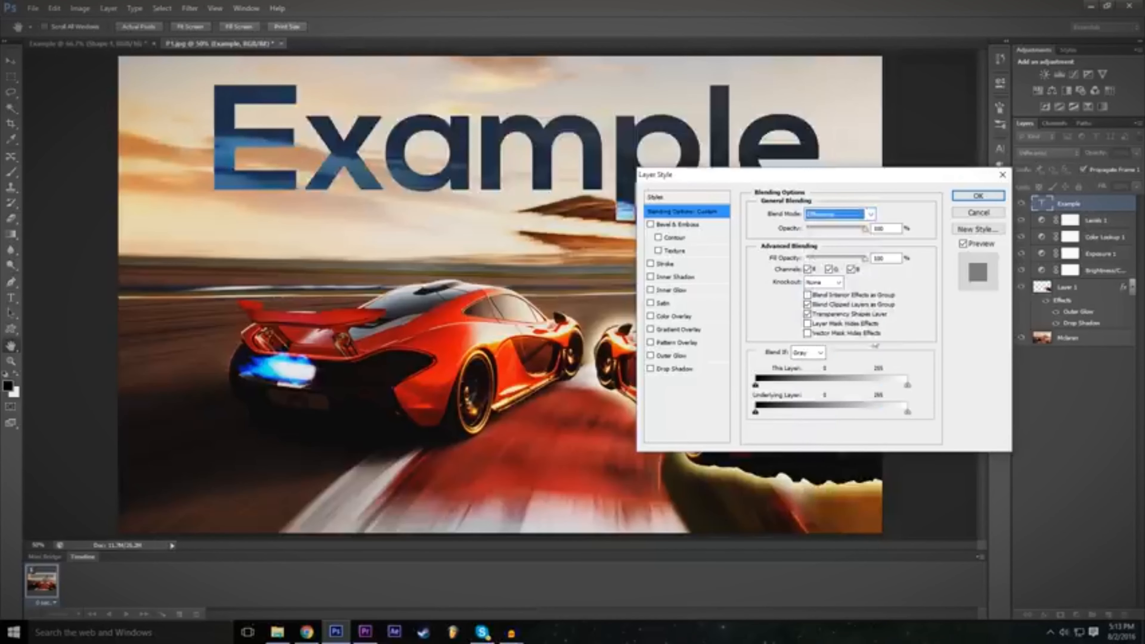
click(978, 196)
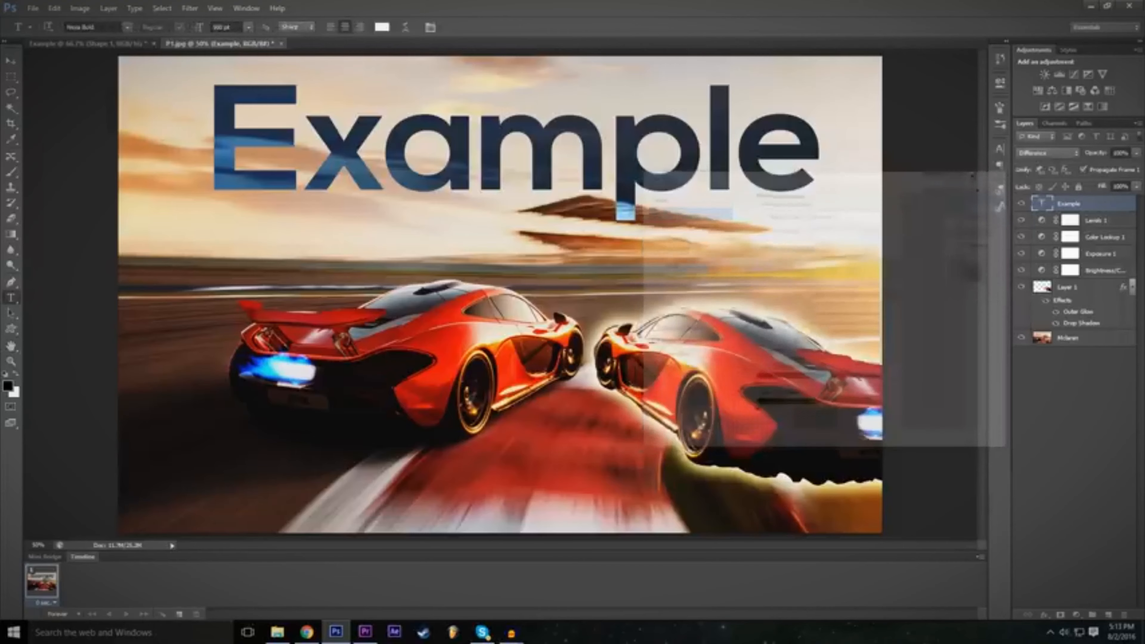
Move the Example text towards the upper-left corner of the sky, and look at the layer effects available for it
click(10, 60)
drag(422, 244, 338, 154)
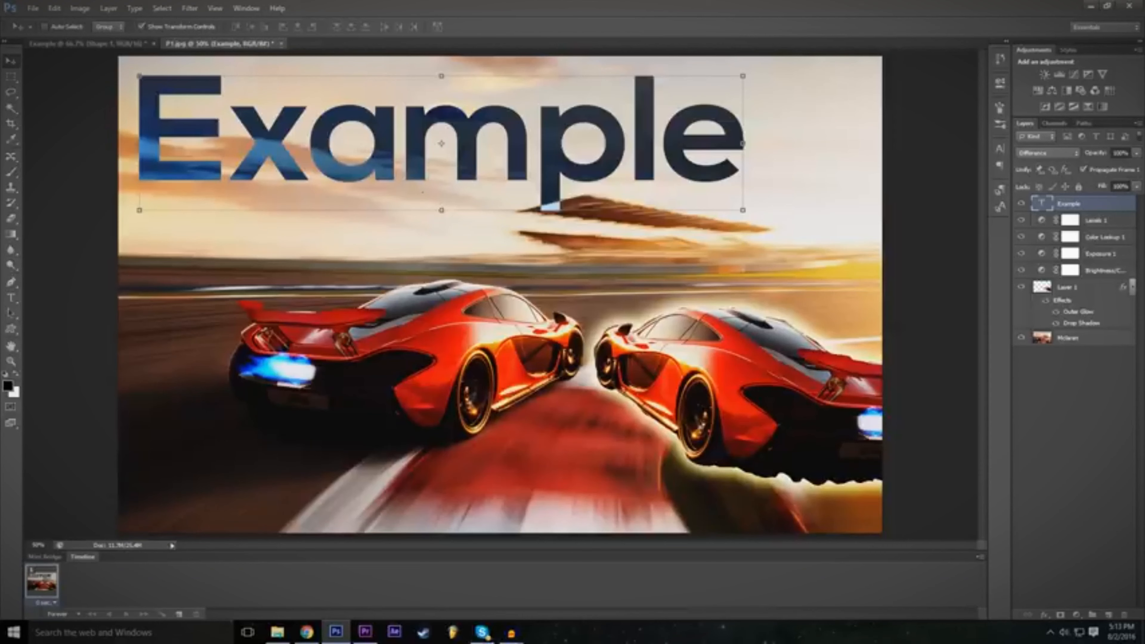
click(1118, 417)
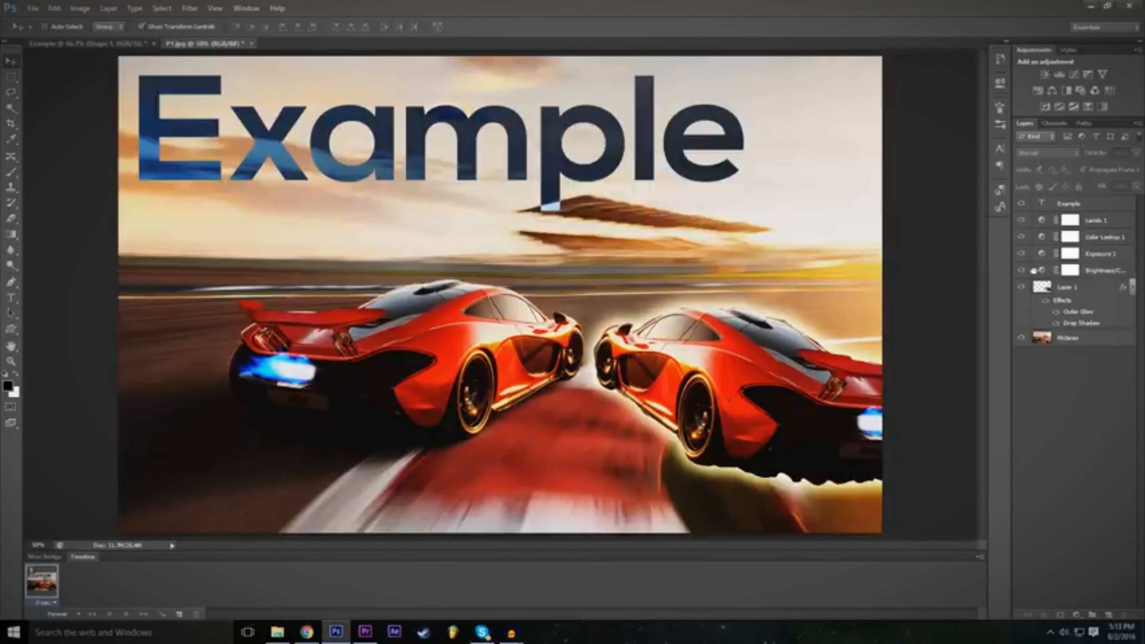
click(1063, 209)
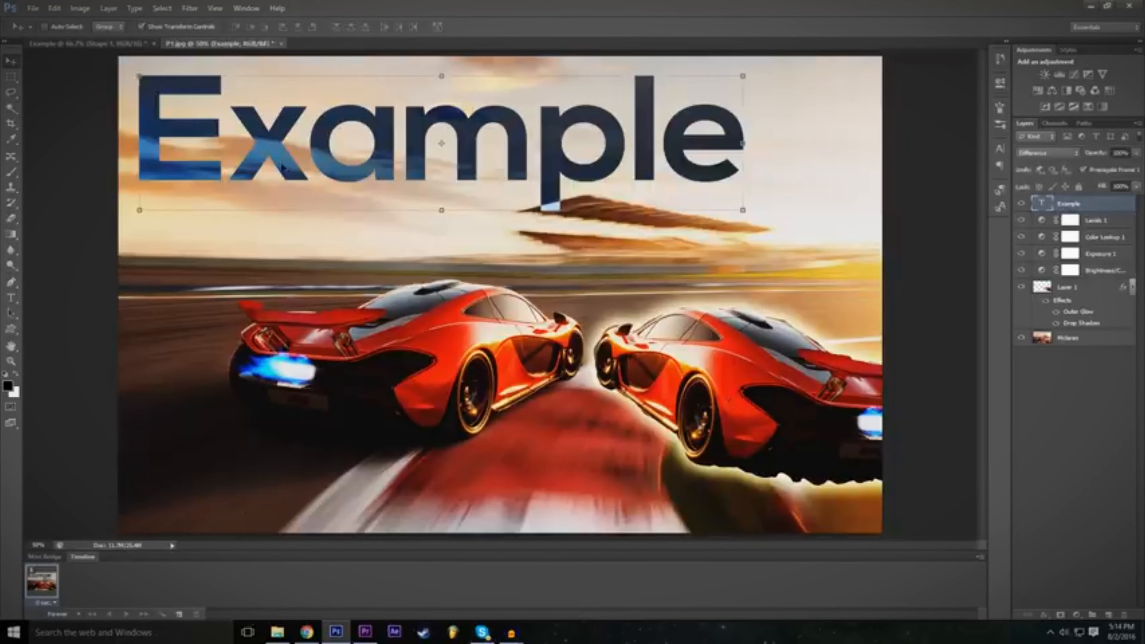
click(1046, 616)
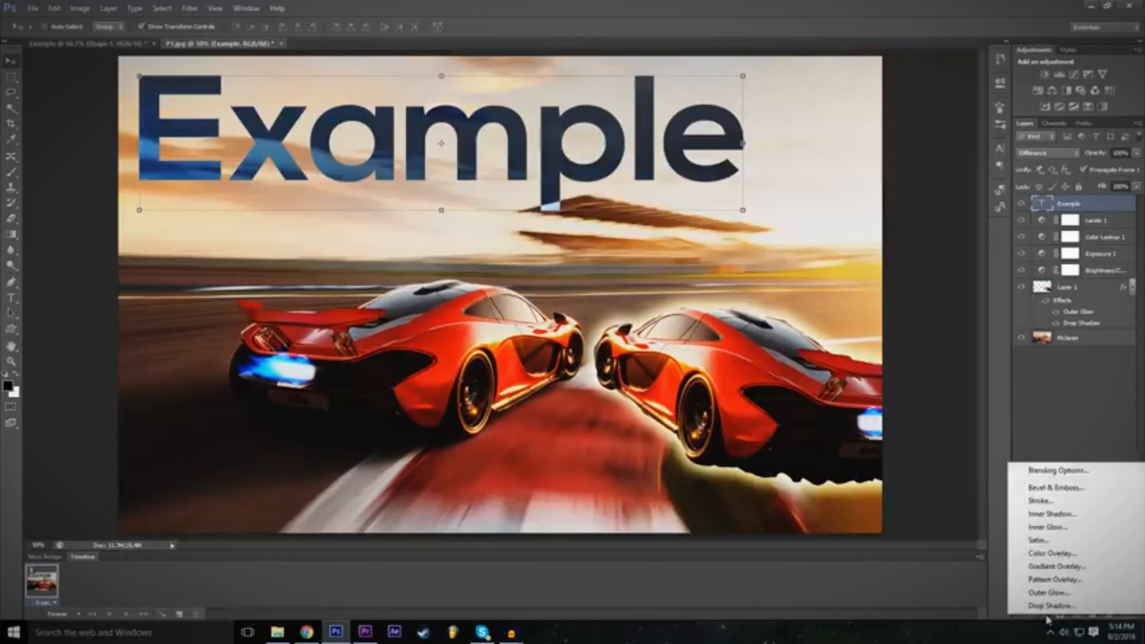
click(1047, 618)
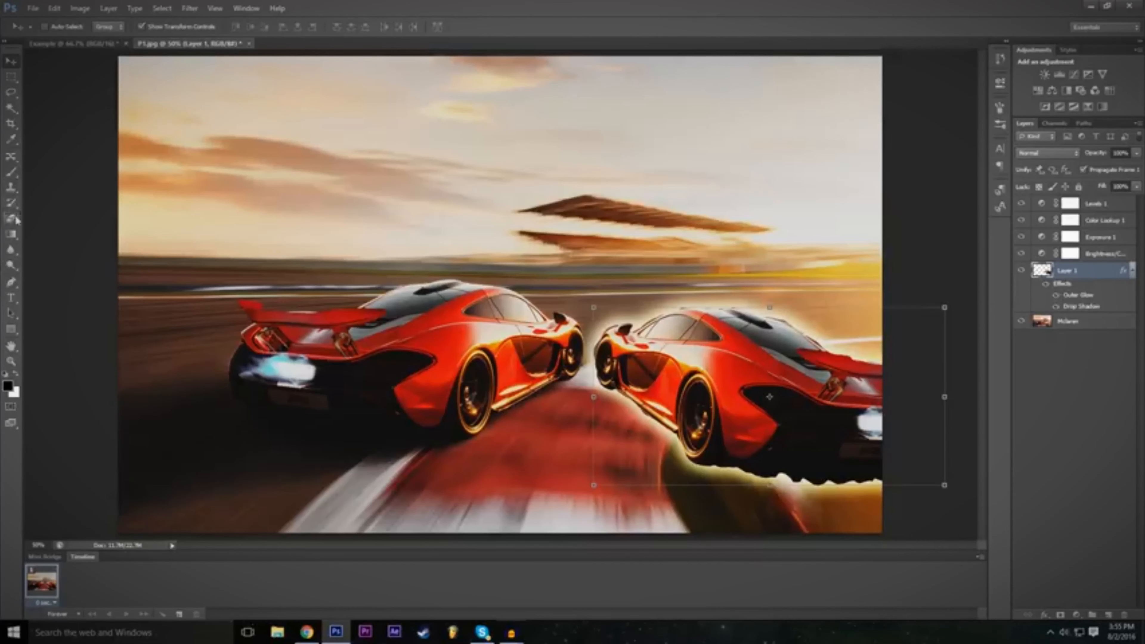
Activate the Eraser tool and give it a soft round brush of 100 px
click(15, 219)
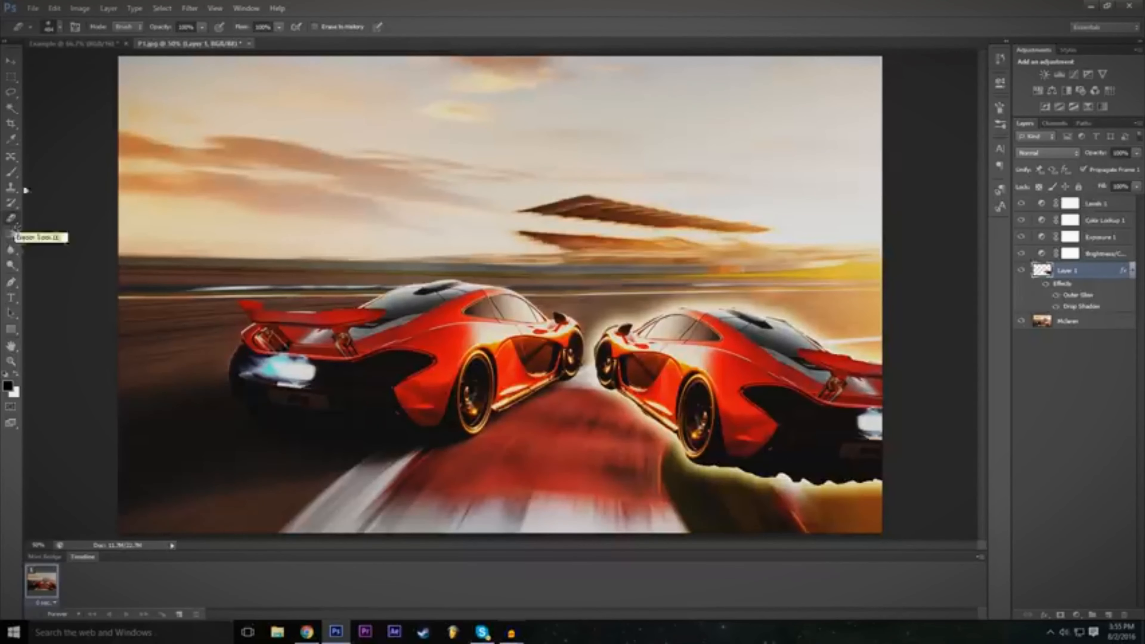
click(61, 28)
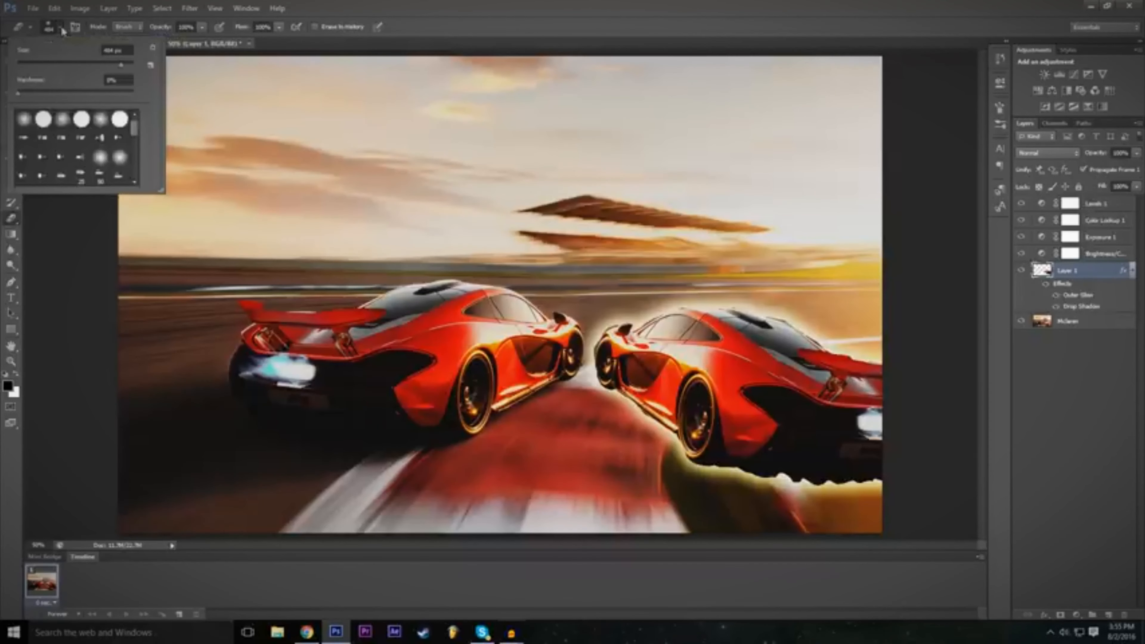
drag(24, 96, 14, 95)
drag(92, 65, 87, 67)
drag(25, 94, 87, 93)
key(Return)
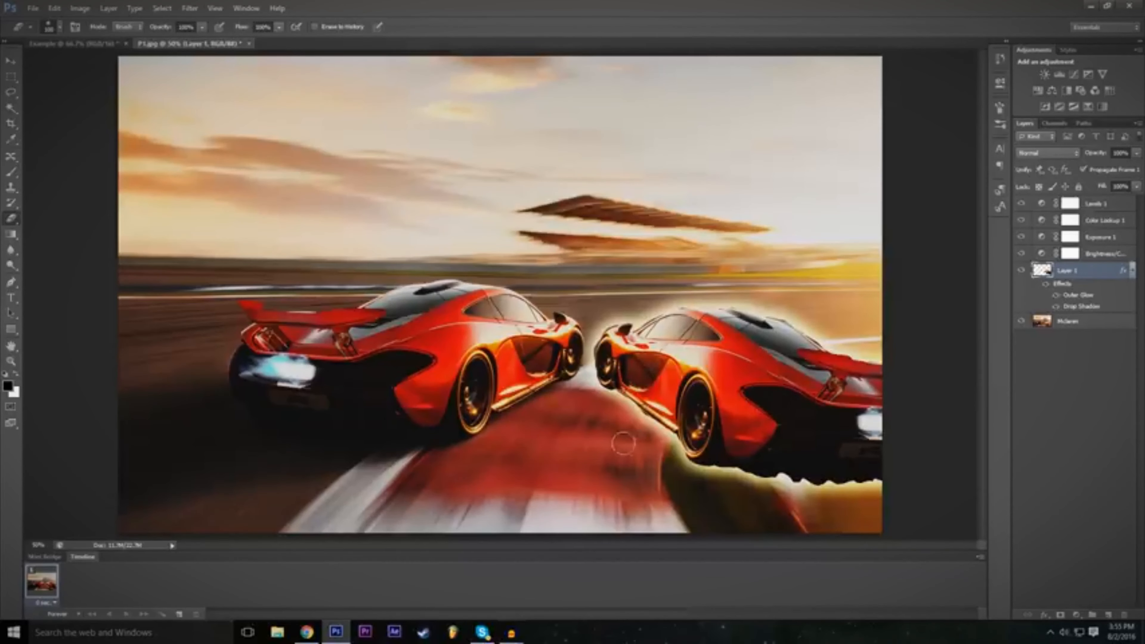
Try erasing the front and upper parts of the mirrored car on Layer 1, and undo the eraser strokes
mouse_move(638, 411)
mouse_down()
mouse_move(721, 316)
mouse_move(640, 388)
mouse_move(659, 397)
mouse_up()
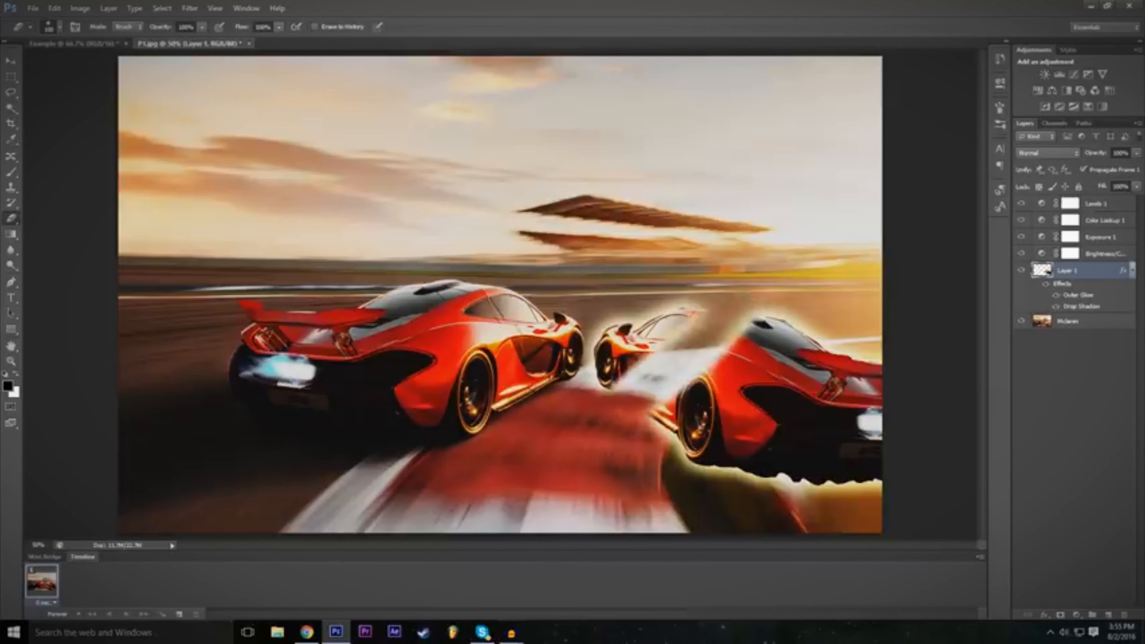
mouse_move(681, 333)
mouse_down()
mouse_move(658, 357)
mouse_move(616, 361)
mouse_move(608, 343)
mouse_move(677, 402)
mouse_move(766, 321)
mouse_move(800, 381)
mouse_move(838, 384)
mouse_up()
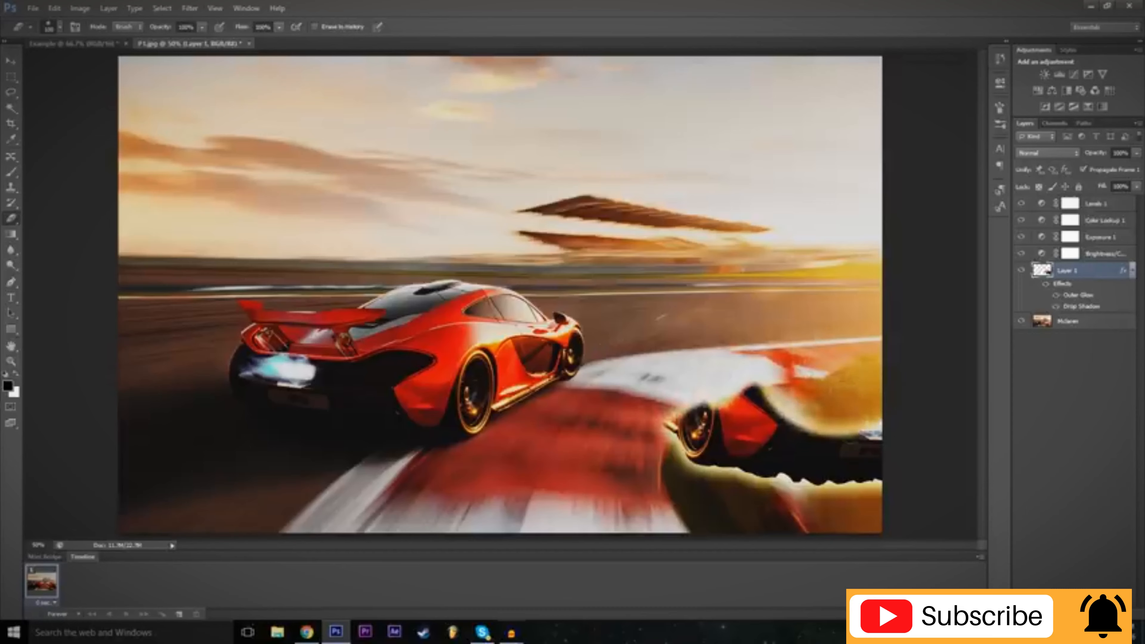
click(54, 8)
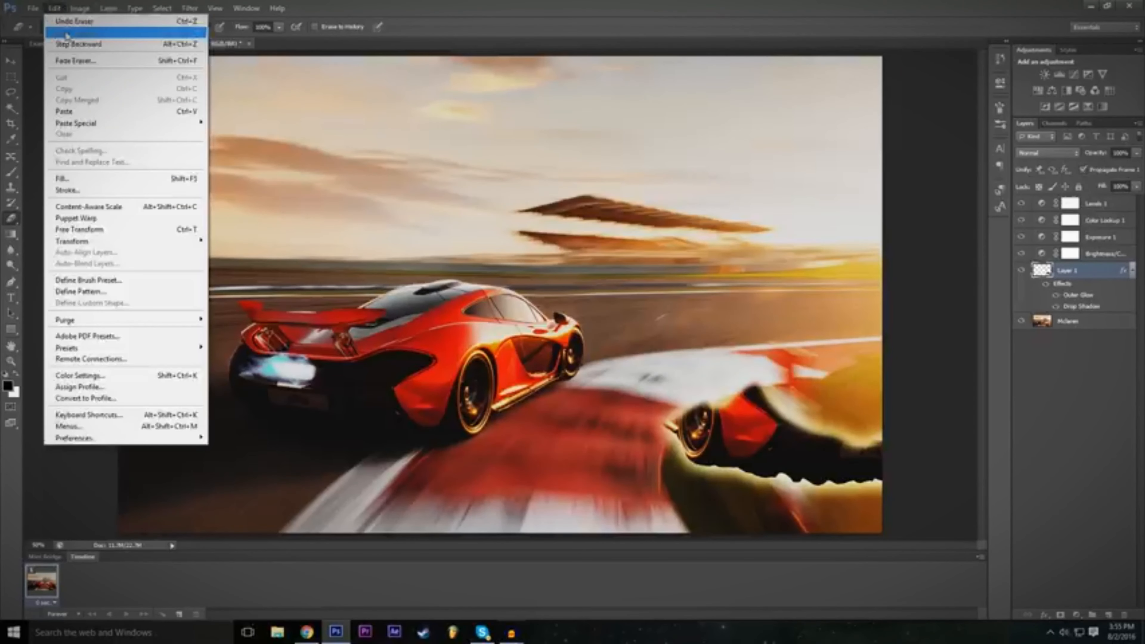
click(67, 43)
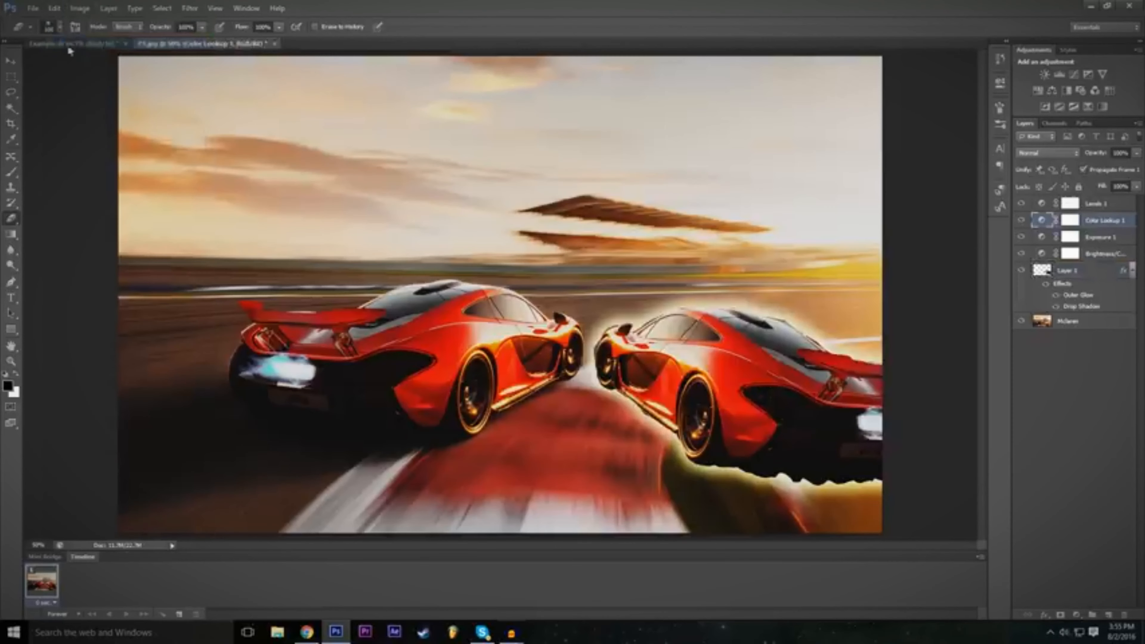
Set the eraser's hardness to 100% and try erasing the front end of the mirrored car on Layer 1
click(61, 26)
drag(34, 93, 96, 97)
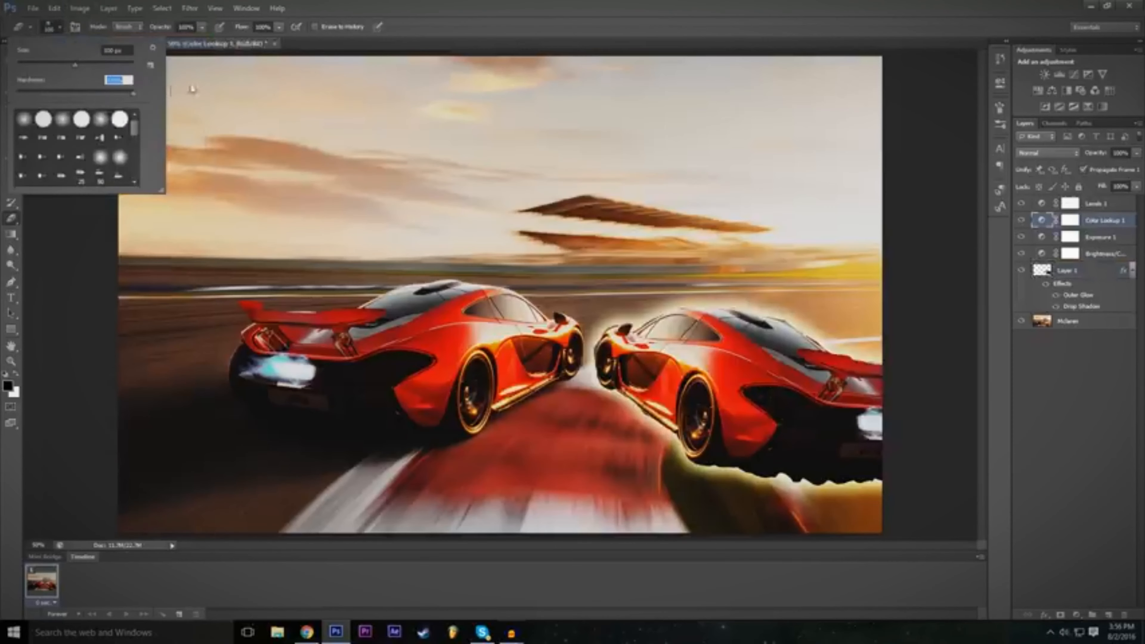
click(657, 5)
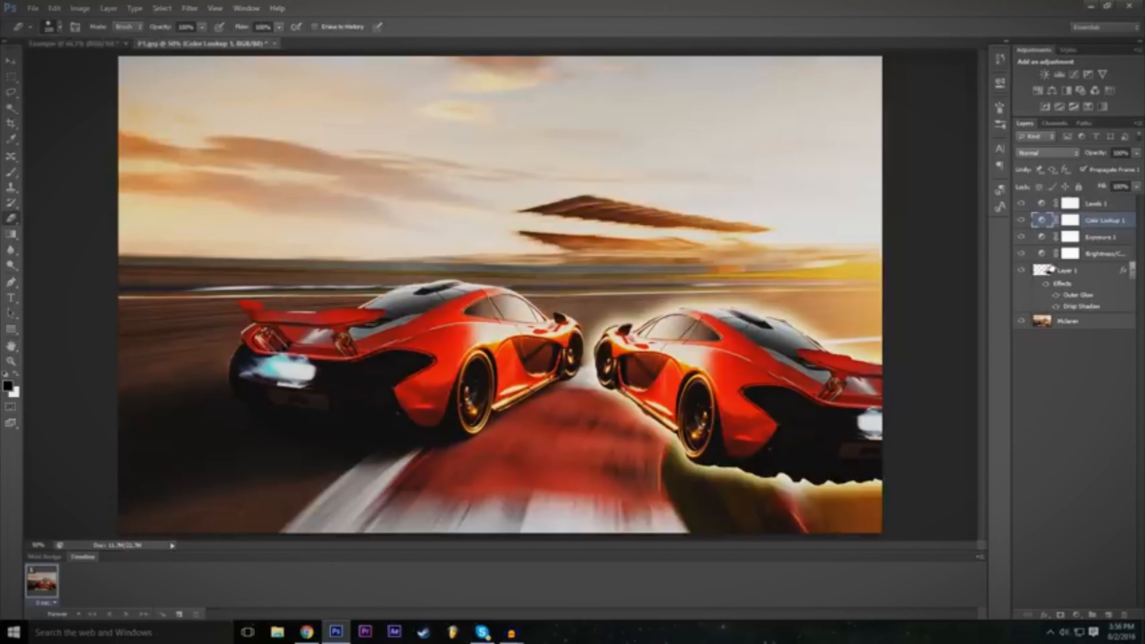
click(1063, 270)
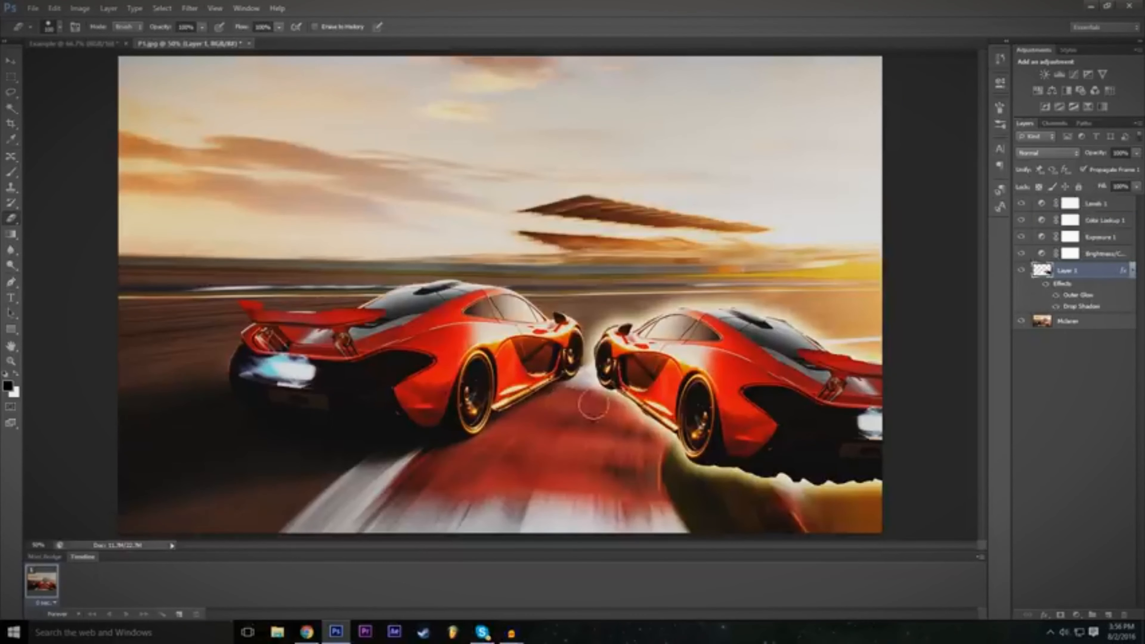
mouse_move(593, 401)
mouse_down()
mouse_move(641, 311)
mouse_move(582, 374)
mouse_move(653, 316)
mouse_move(609, 397)
mouse_move(704, 307)
mouse_move(588, 444)
mouse_up()
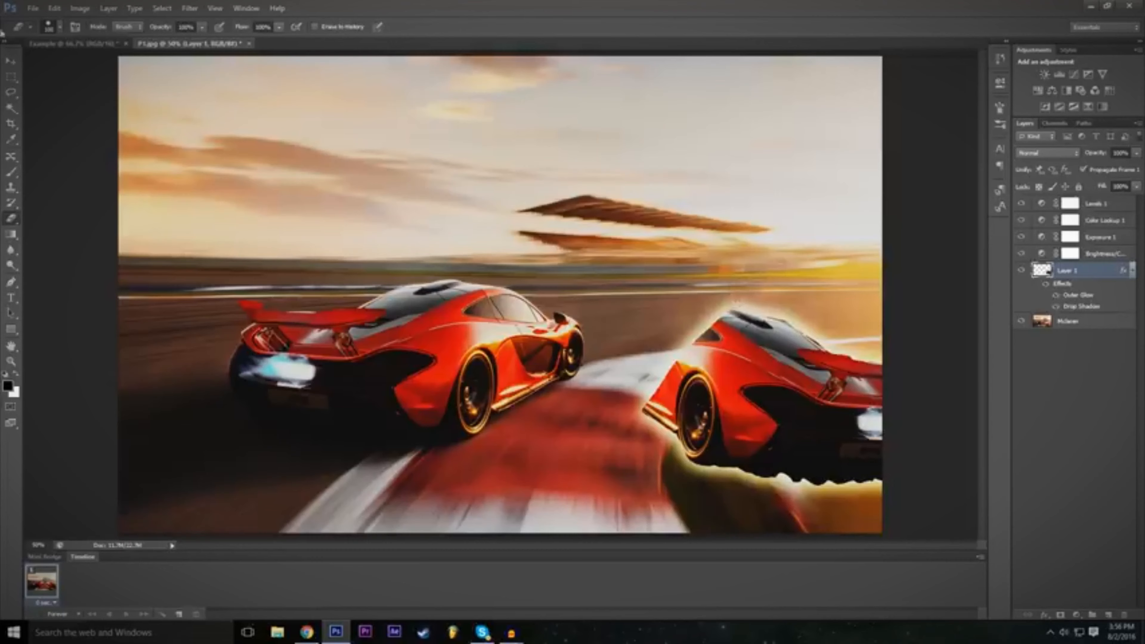
Set the eraser's hardness to 0% and try erasing diagonally across the rear of the mirrored car
click(61, 27)
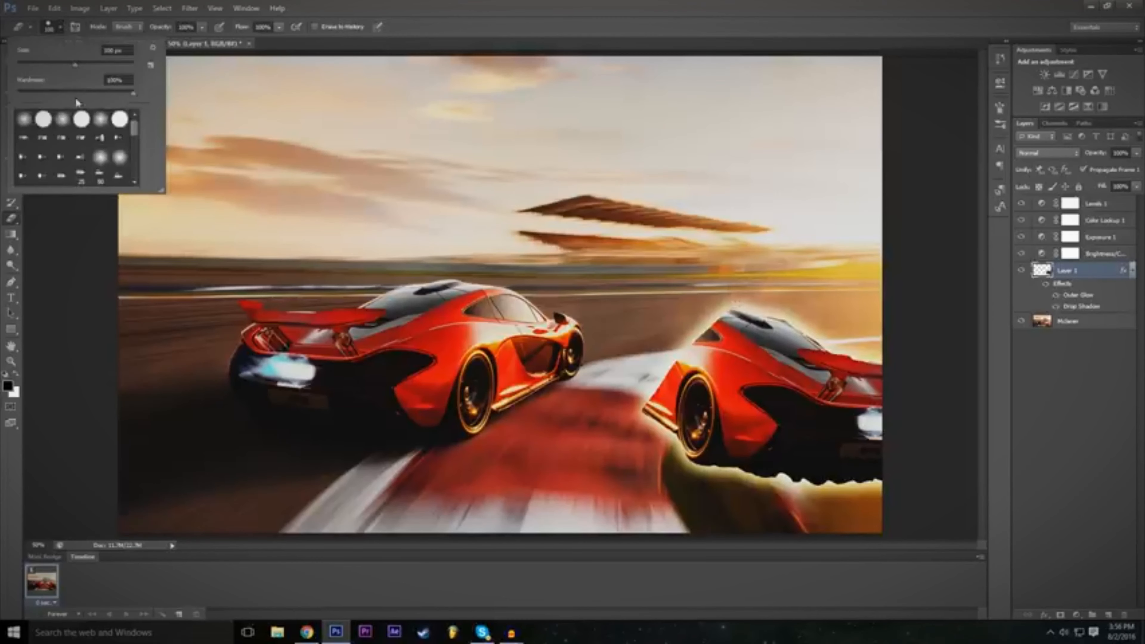
drag(76, 93, 2, 111)
click(774, 6)
mouse_move(829, 356)
mouse_down()
mouse_move(716, 465)
mouse_move(865, 329)
mouse_up()
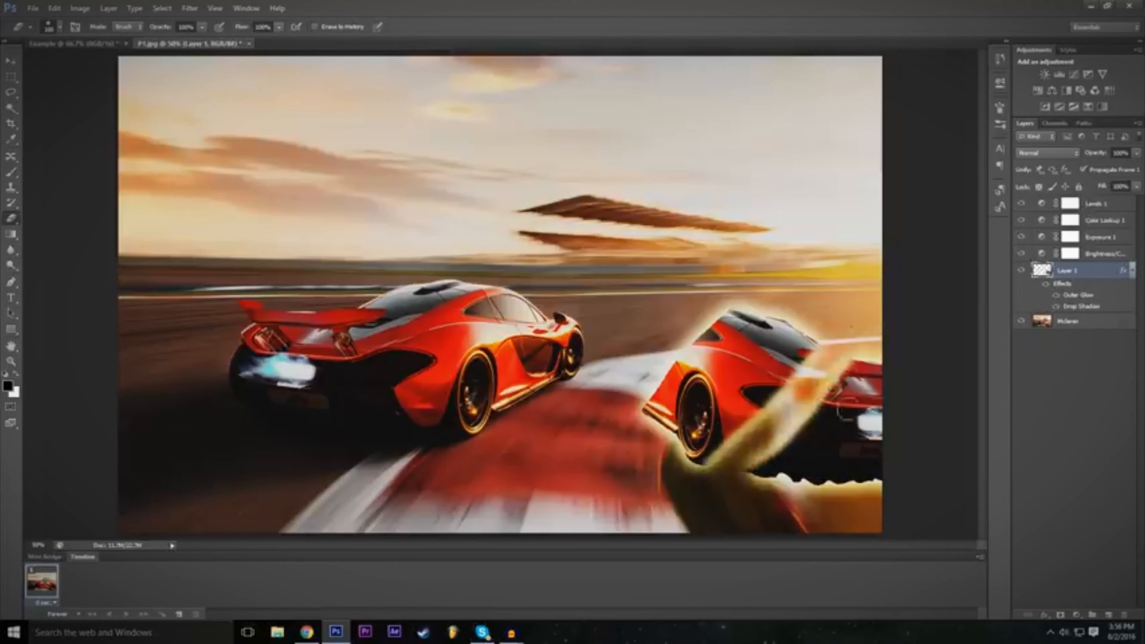
drag(773, 412, 752, 406)
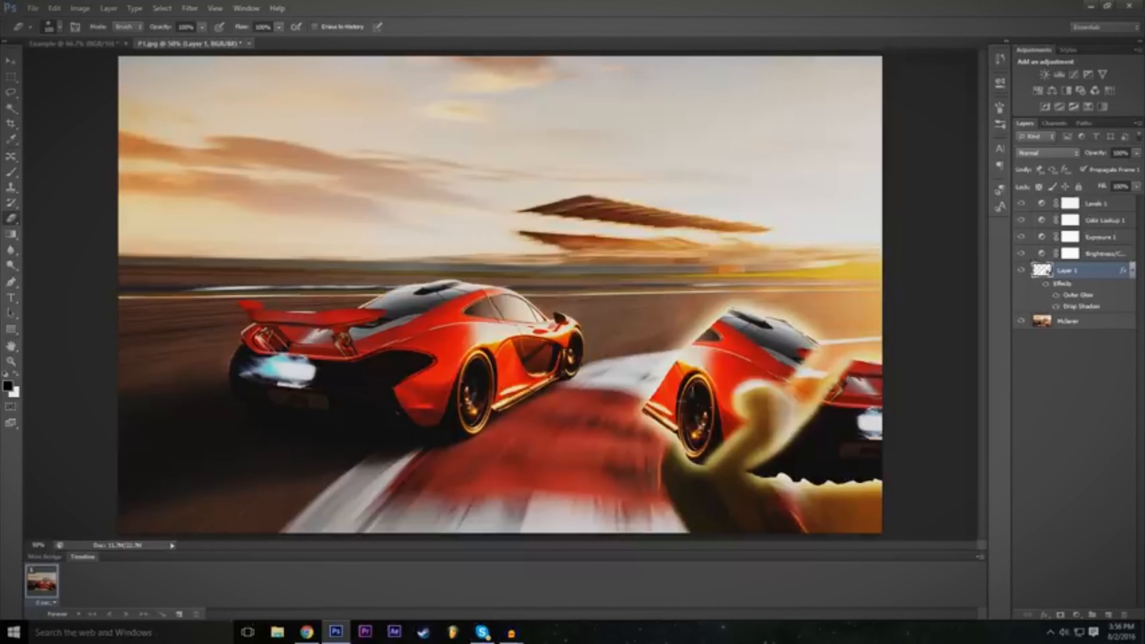
Try textured brush tips for the eraser and erase most of the remaining mirrored car with them
click(51, 28)
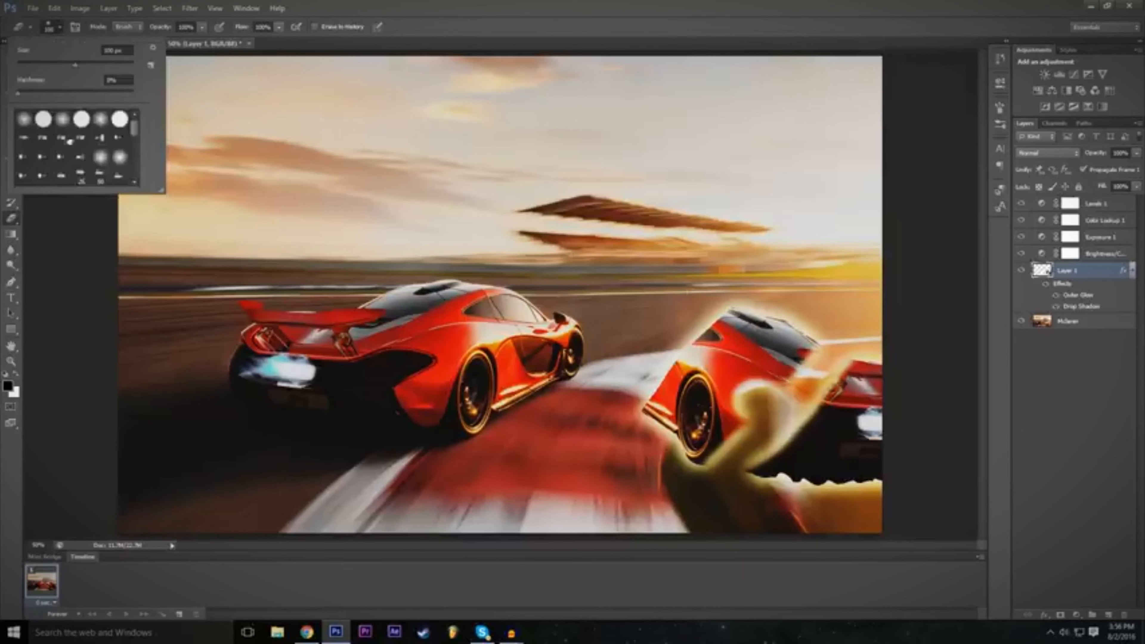
scroll(70, 141, down, 5)
click(120, 133)
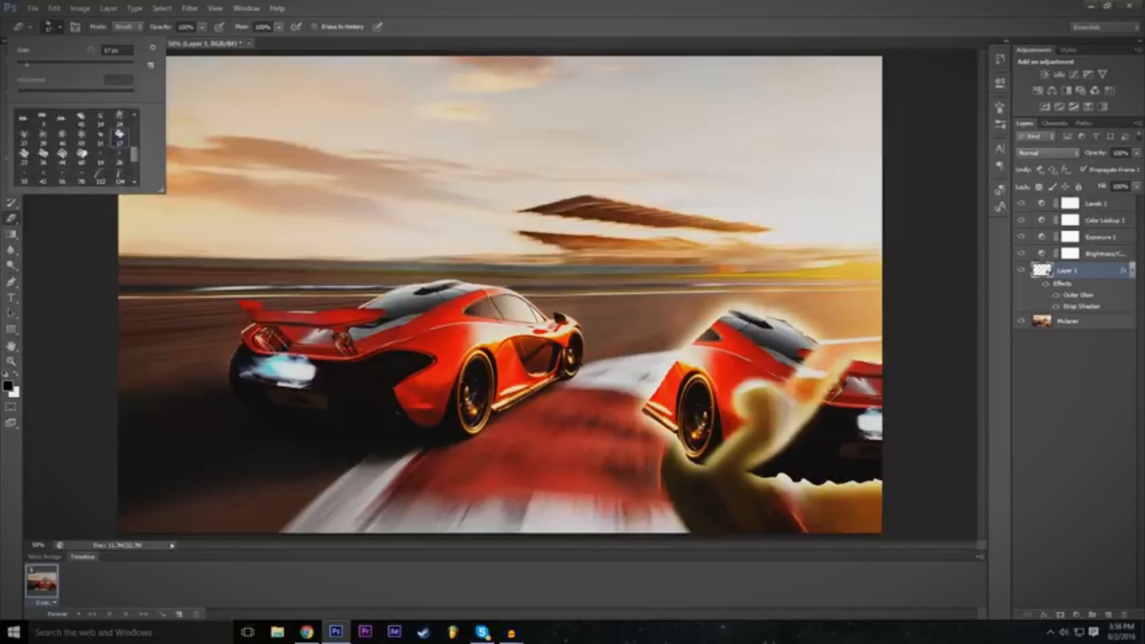
click(80, 137)
mouse_move(722, 367)
mouse_down()
mouse_move(755, 369)
mouse_move(711, 401)
mouse_move(692, 383)
mouse_move(762, 339)
mouse_move(746, 332)
mouse_up()
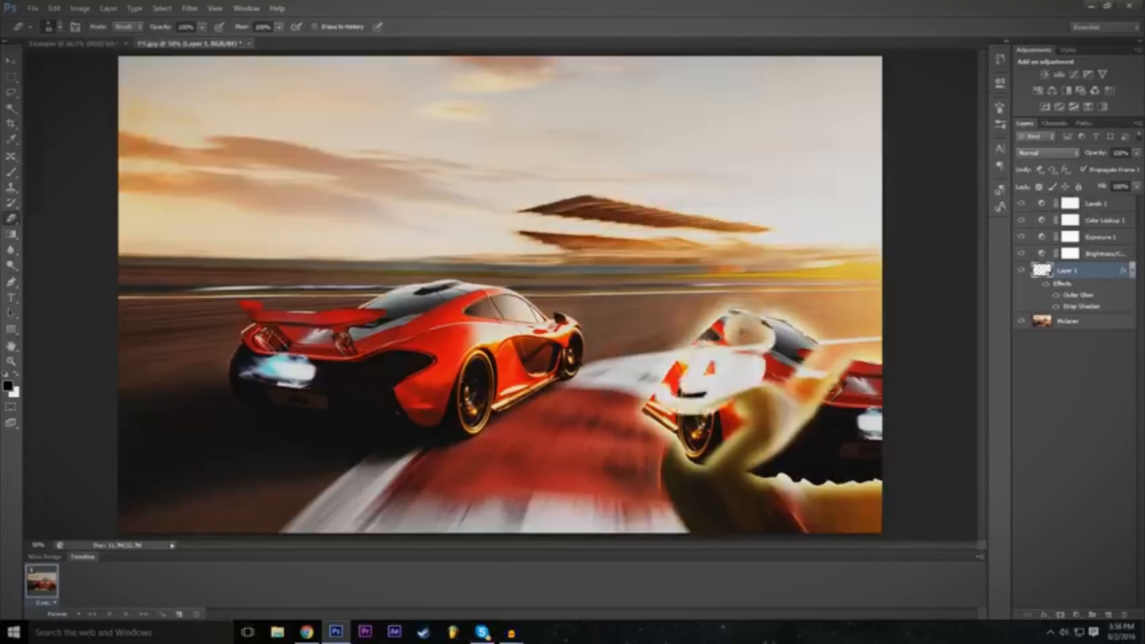
mouse_move(813, 414)
mouse_down()
mouse_move(855, 425)
mouse_move(857, 451)
mouse_move(825, 487)
mouse_move(780, 478)
mouse_move(785, 451)
mouse_move(648, 407)
mouse_move(690, 370)
mouse_move(696, 399)
mouse_move(722, 325)
mouse_move(690, 343)
mouse_move(730, 311)
mouse_move(710, 338)
mouse_move(785, 348)
mouse_move(848, 429)
mouse_move(845, 456)
mouse_up()
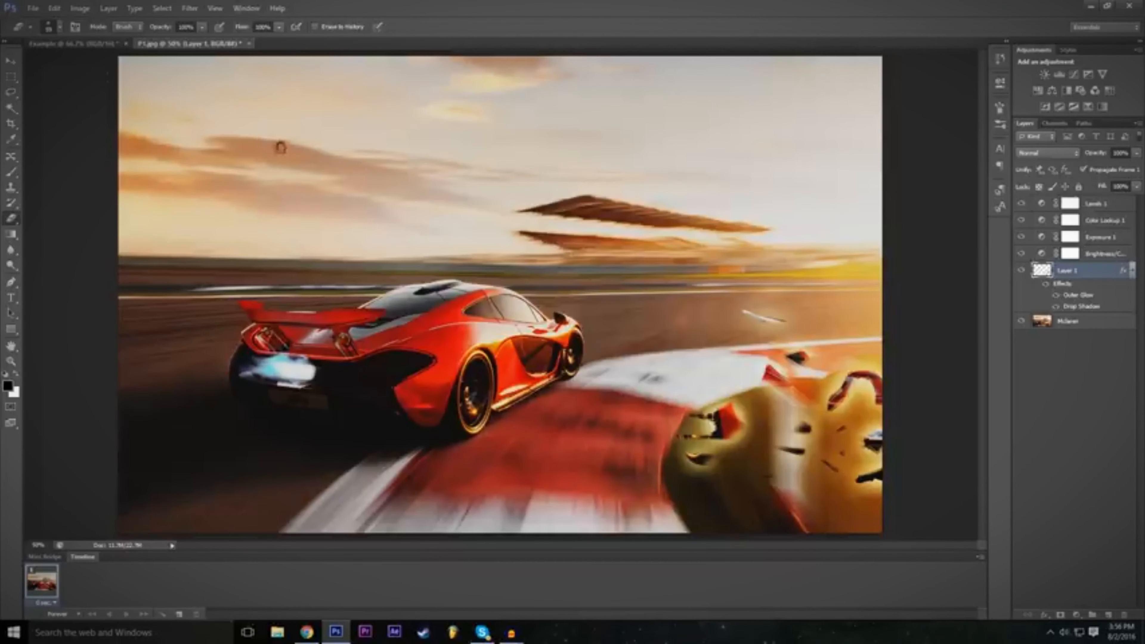
Undo the eraser strokes on the mirrored car and select the Color Lookup 1 layer
key(ctrl+z)
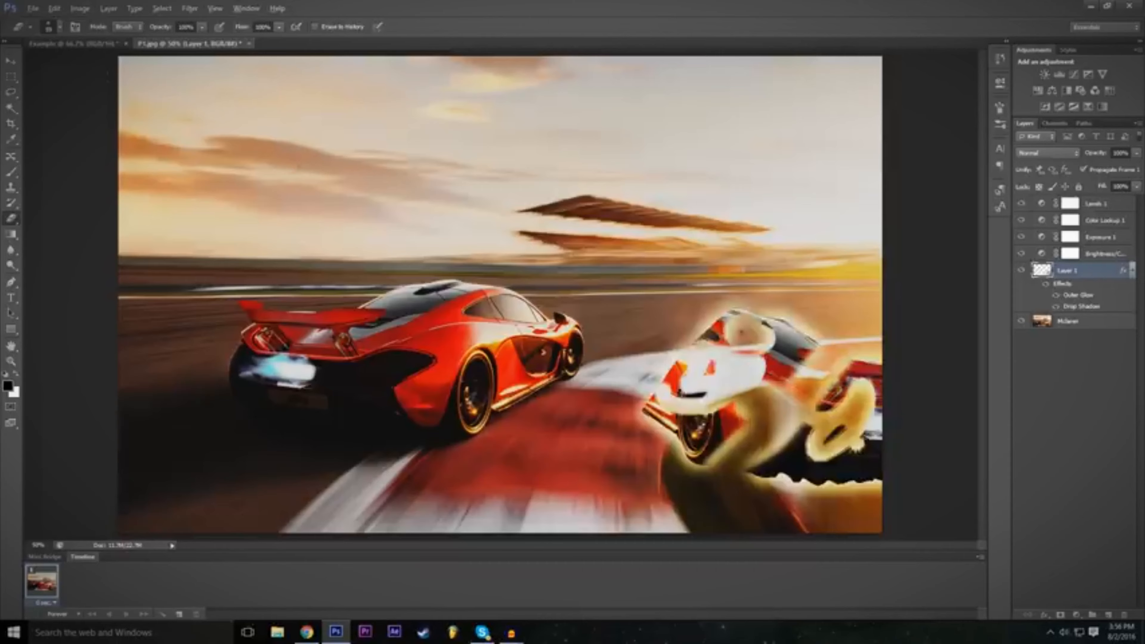
key(ctrl+alt+z)
key(ctrl+alt+z)
key(ctrl+alt+z)
key(ctrl+alt+z)
key(ctrl+alt+z)
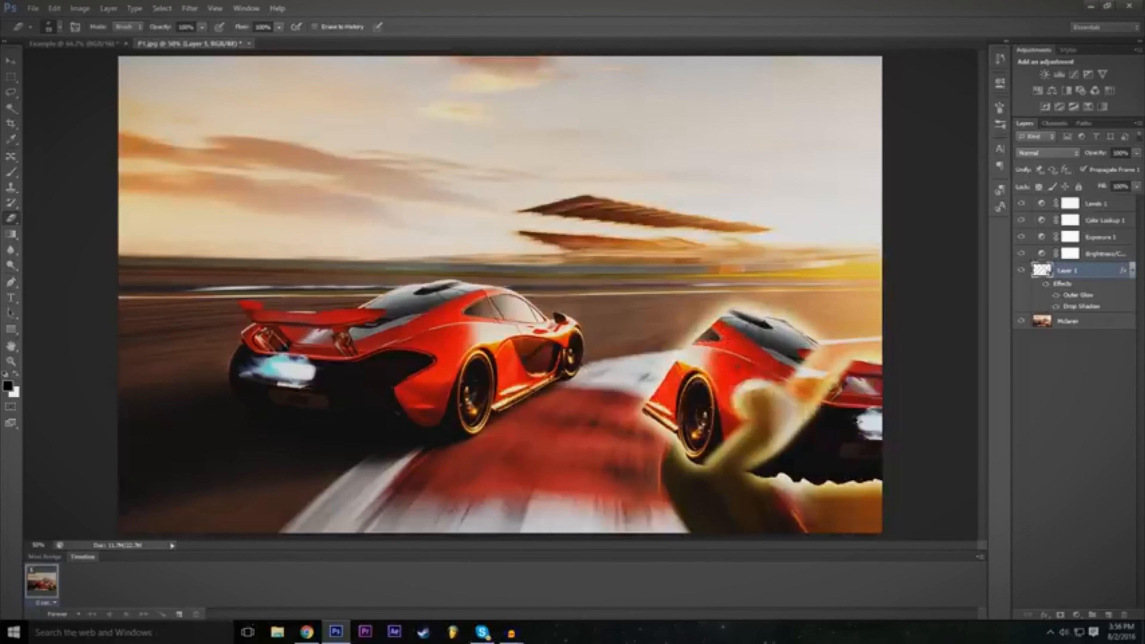
click(1034, 221)
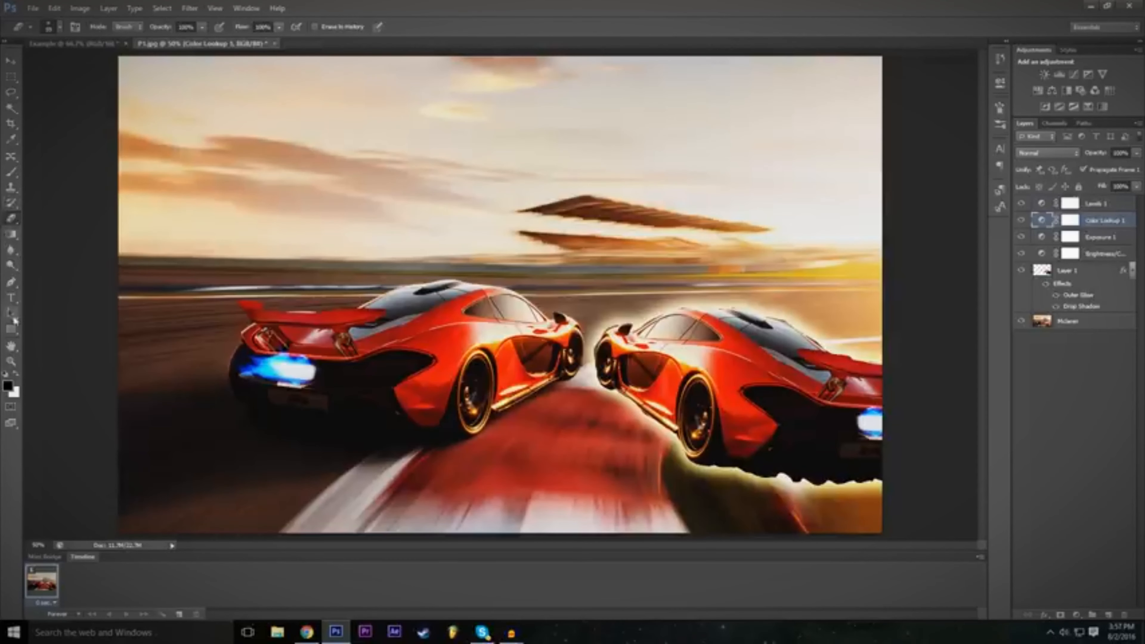
Activate the Pen tool and look briefly at the Example document before returning to the P1.jpg photo
click(11, 283)
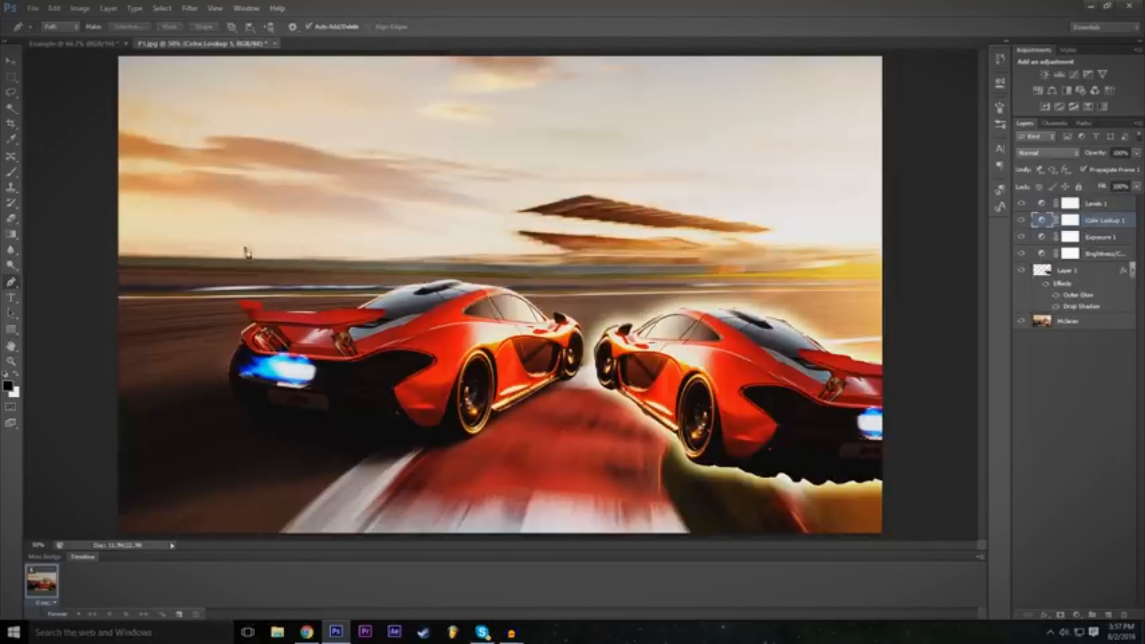
click(111, 45)
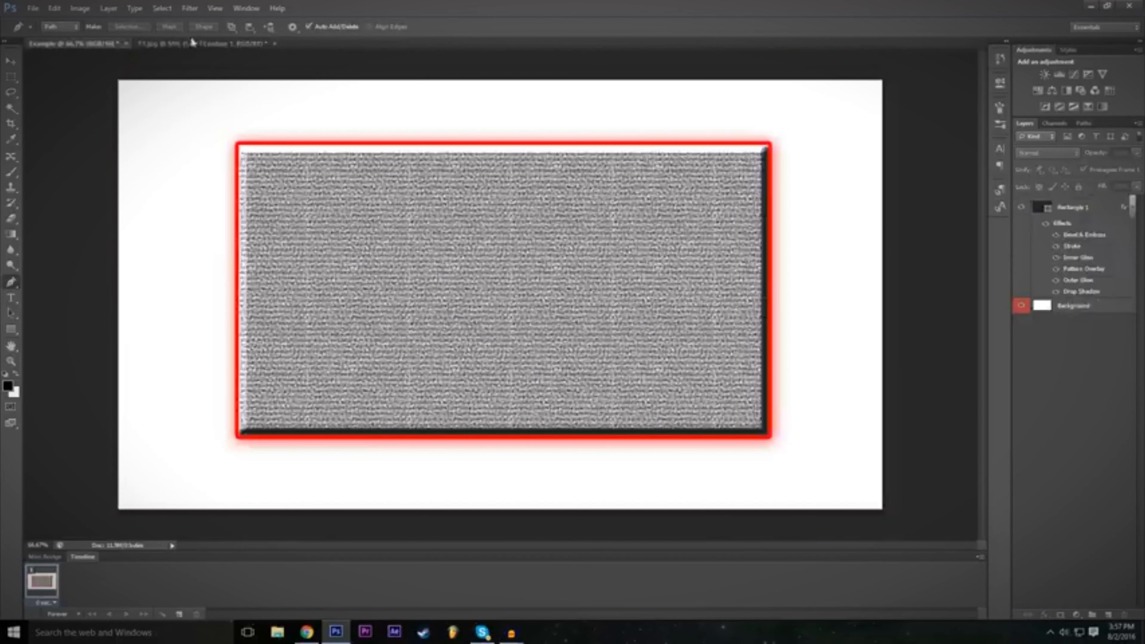
click(192, 43)
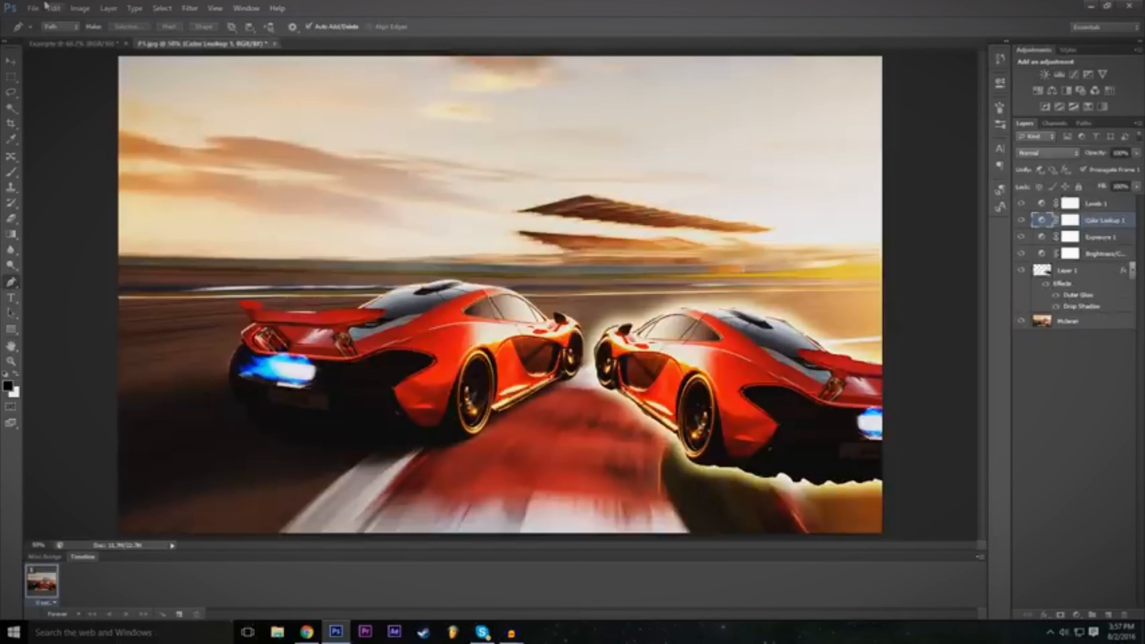
click(34, 8)
click(38, 22)
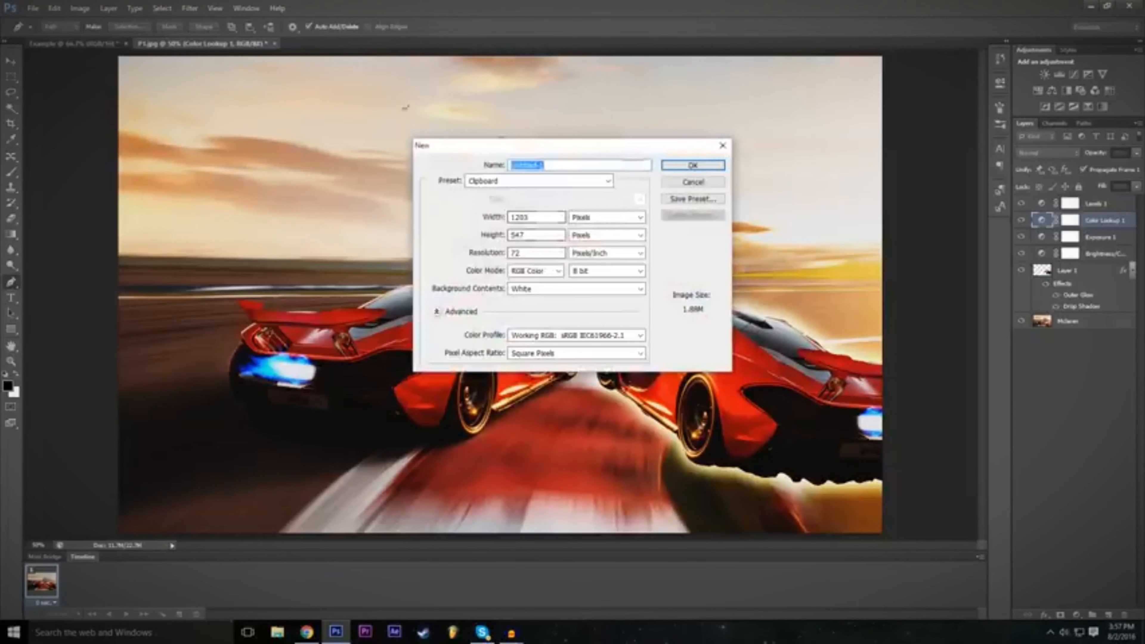
click(556, 220)
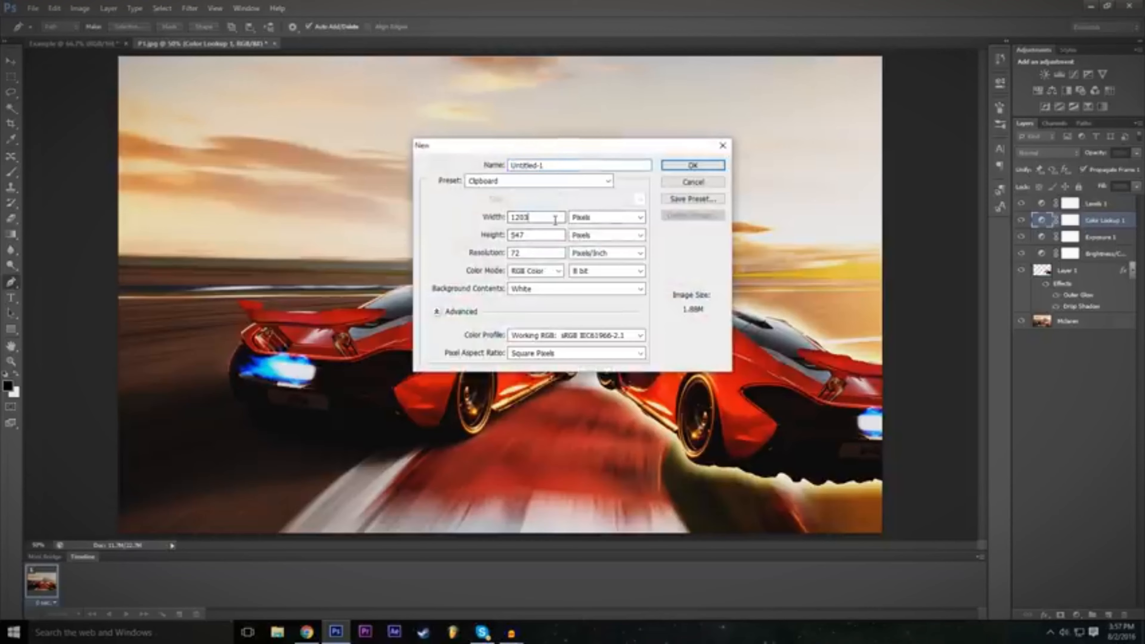
text(1920)
click(695, 184)
Switch to the Example document, select the Background layer and hide the Rectangle 1 layer
click(59, 44)
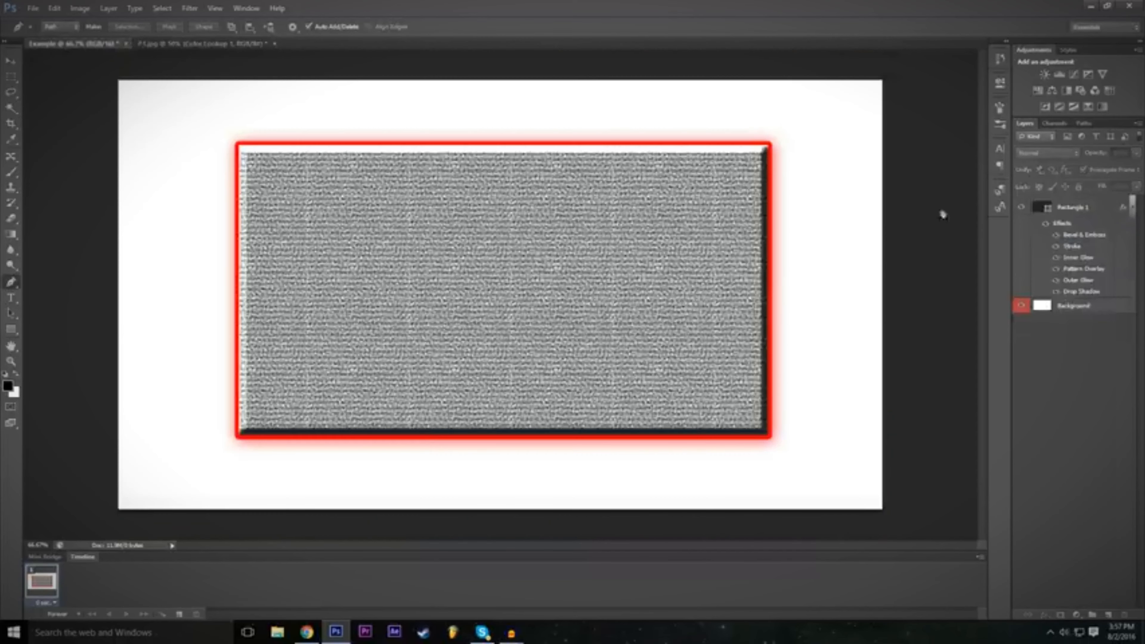
click(1022, 208)
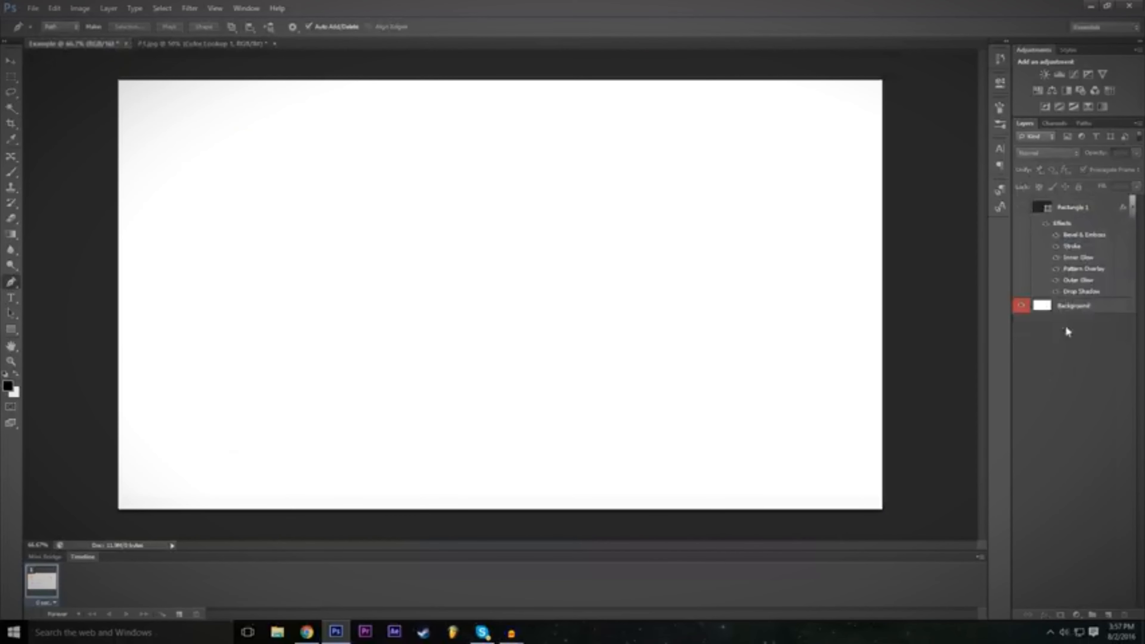
click(1037, 307)
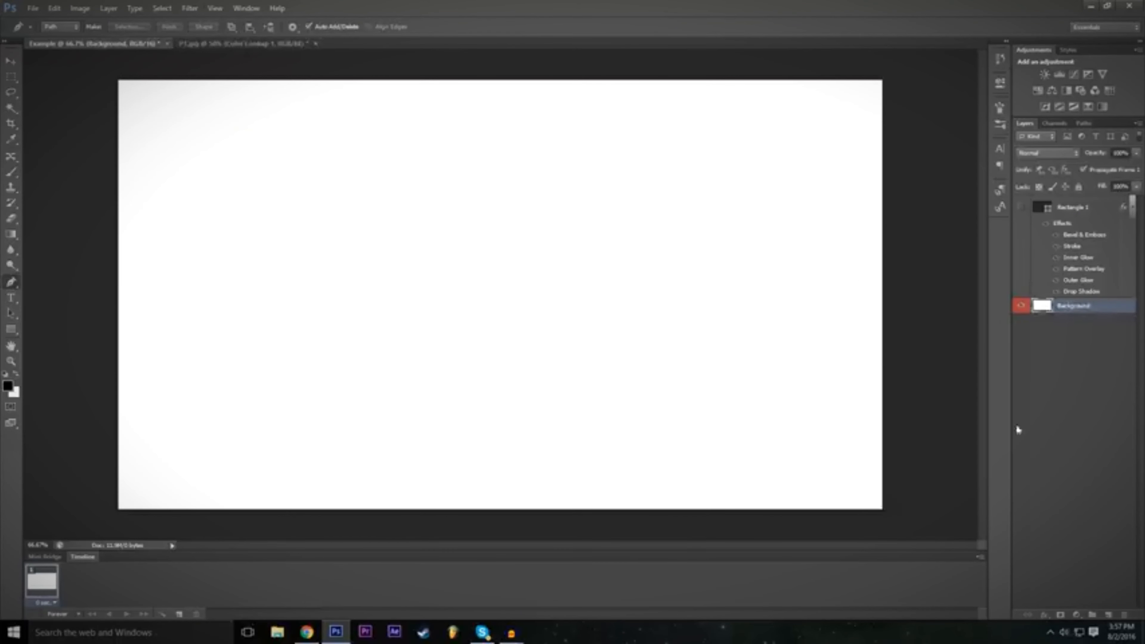
click(1021, 208)
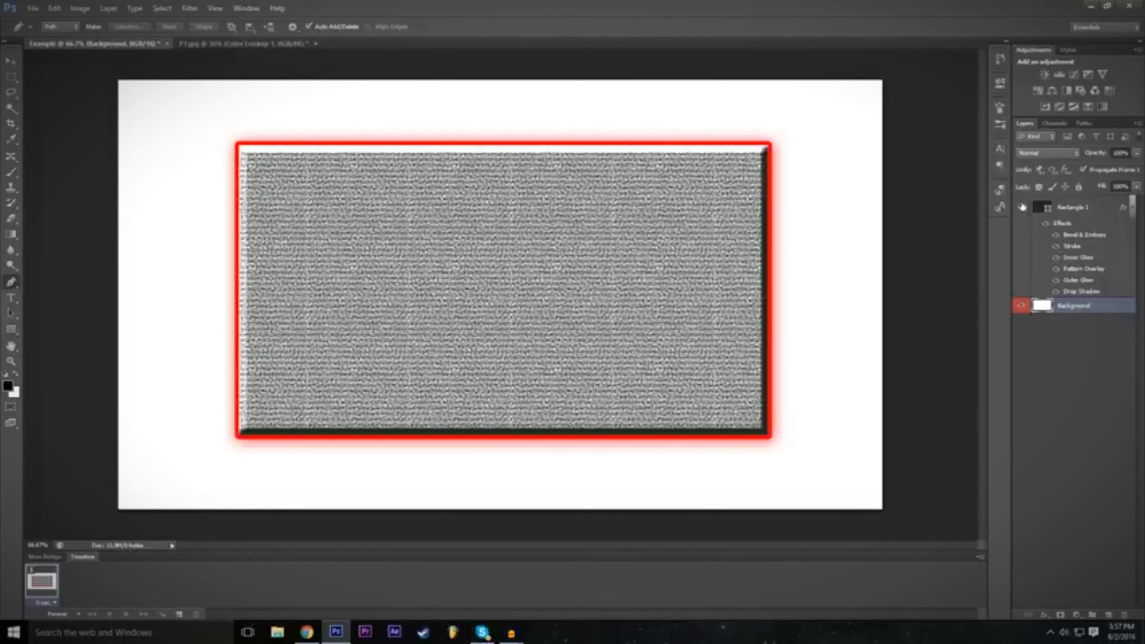
click(1021, 208)
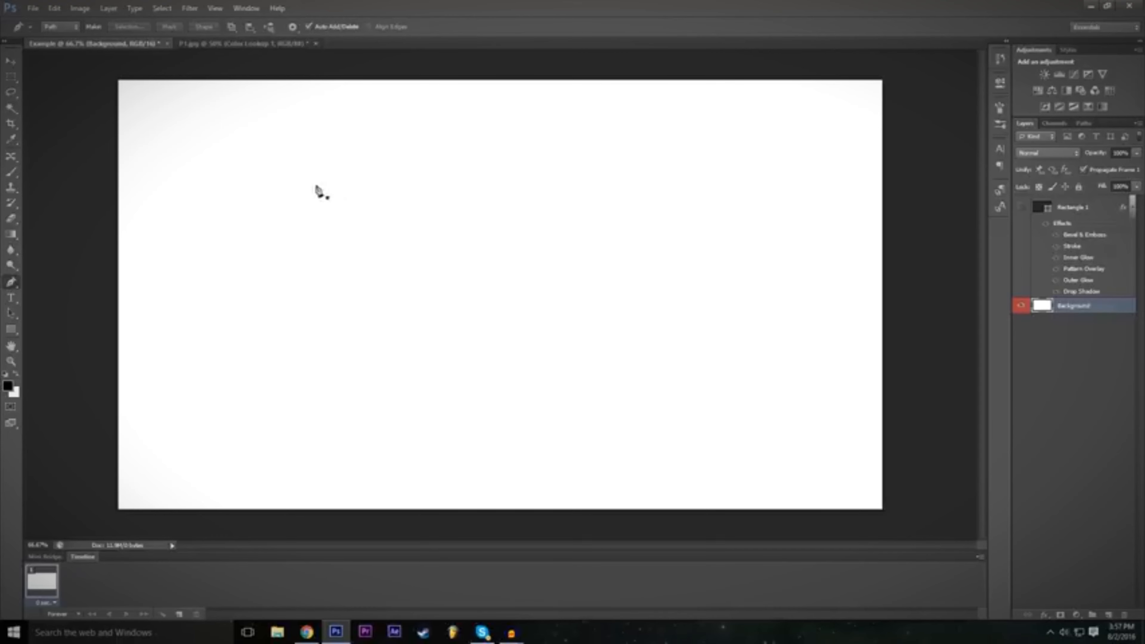
Draw an open Z-shaped path of four anchor points with the Pen tool in the canvas's upper-left half
click(317, 172)
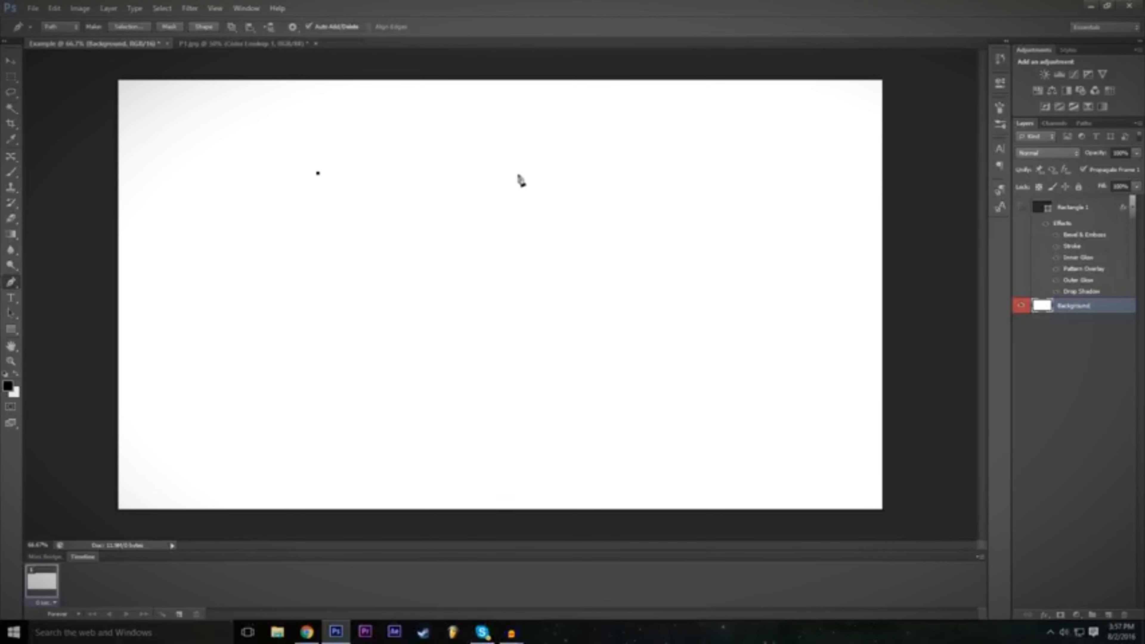
click(508, 169)
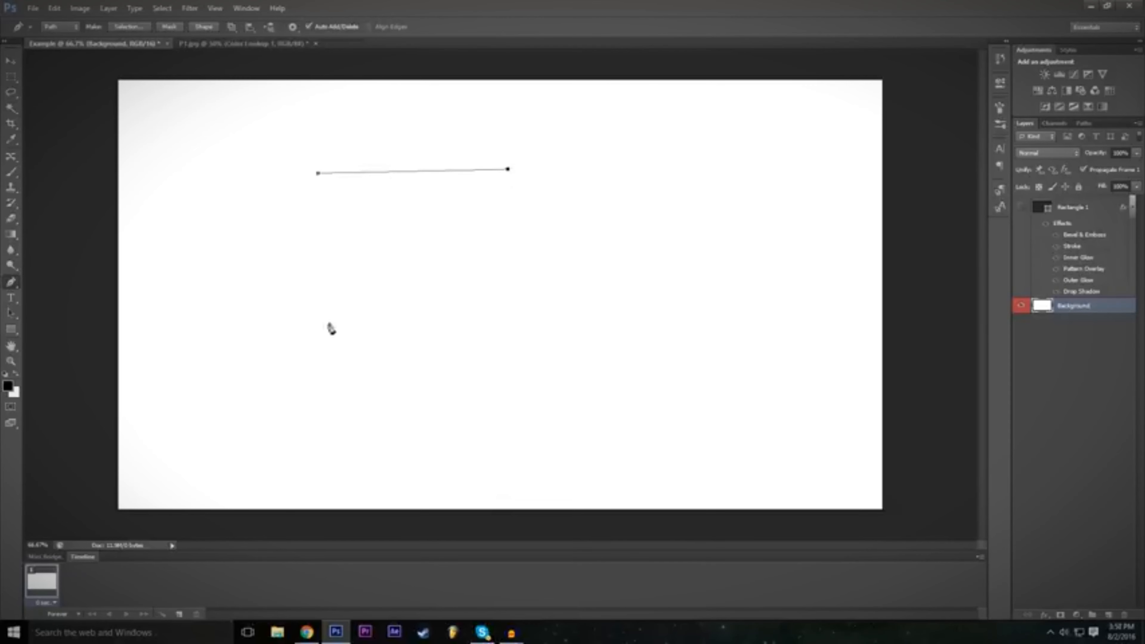
click(316, 302)
click(530, 301)
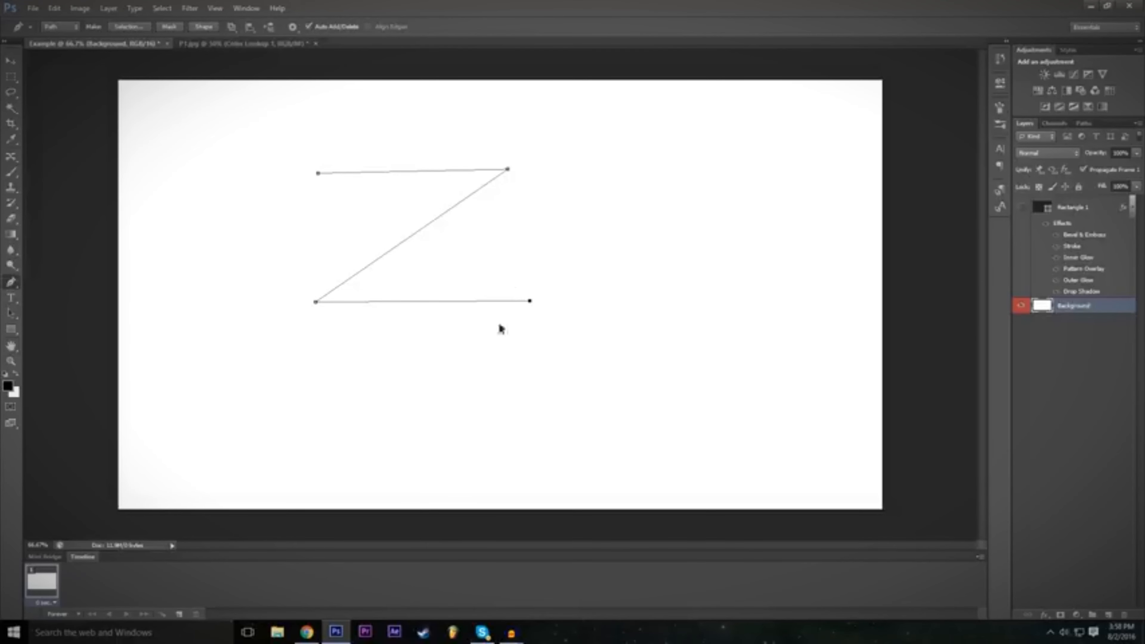
Undo the Z-shaped path's last three anchor points, keeping only its first one
key(ctrl+alt+z)
key(ctrl+alt+z)
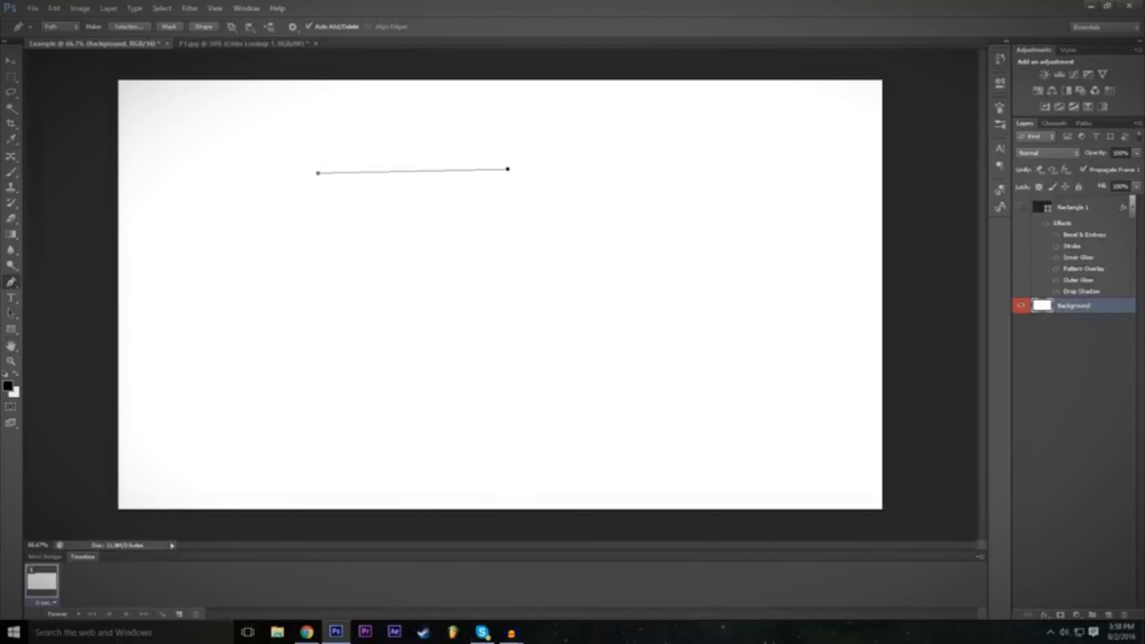
key(ctrl+alt+z)
Redraw the path from its first anchor with a level horizontal segment and a diagonal segment running down to the left
click(509, 172)
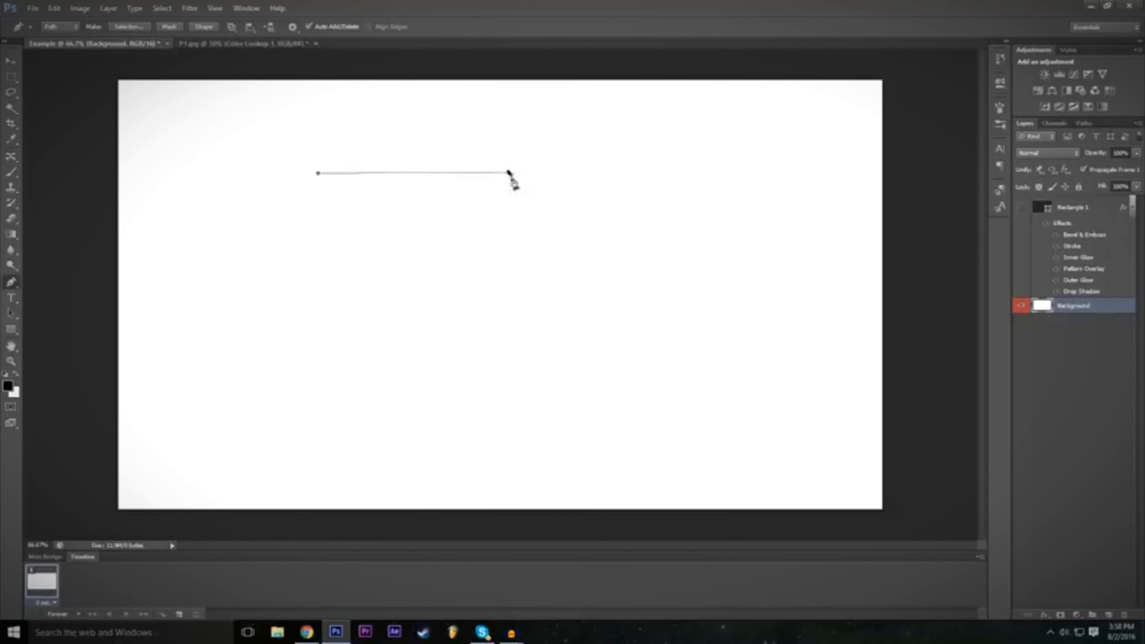
click(46, 6)
click(81, 20)
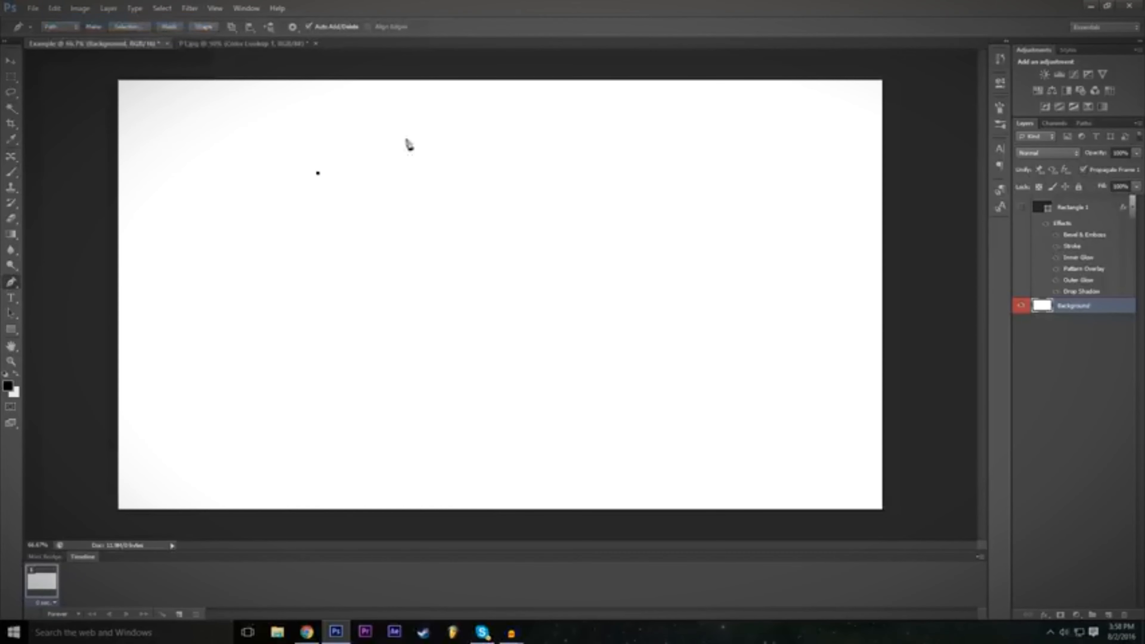
click(510, 173)
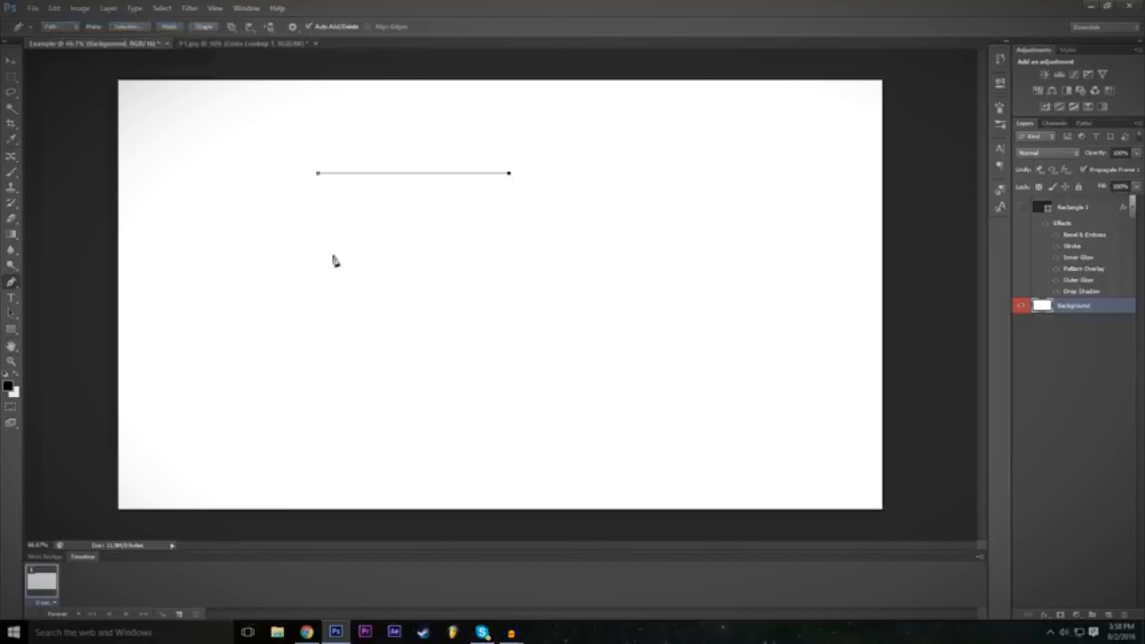
click(377, 305)
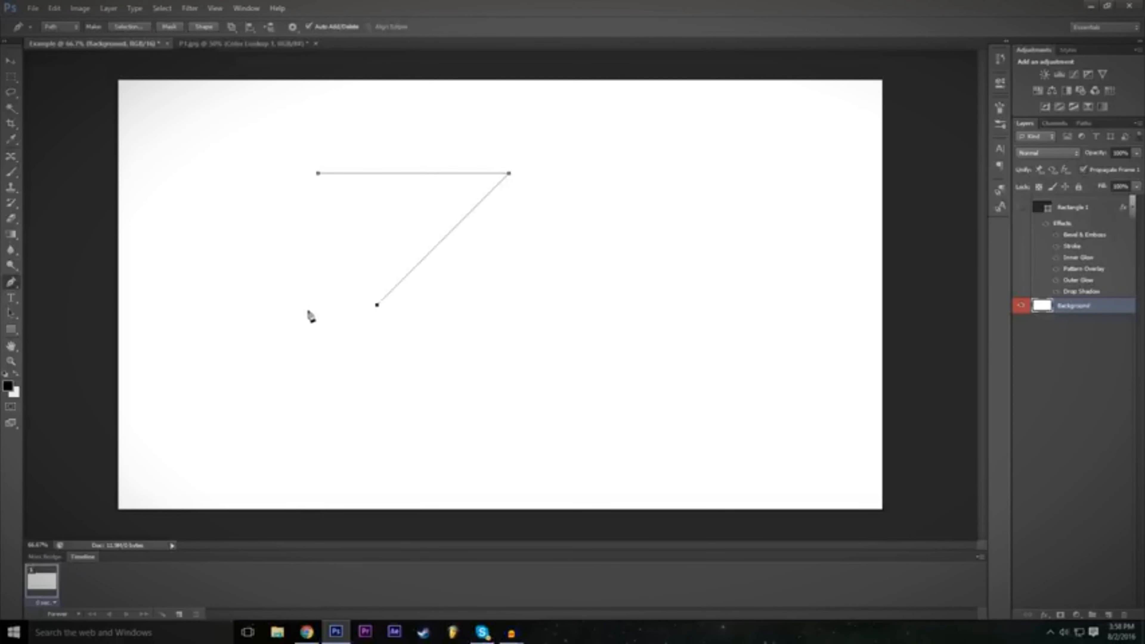